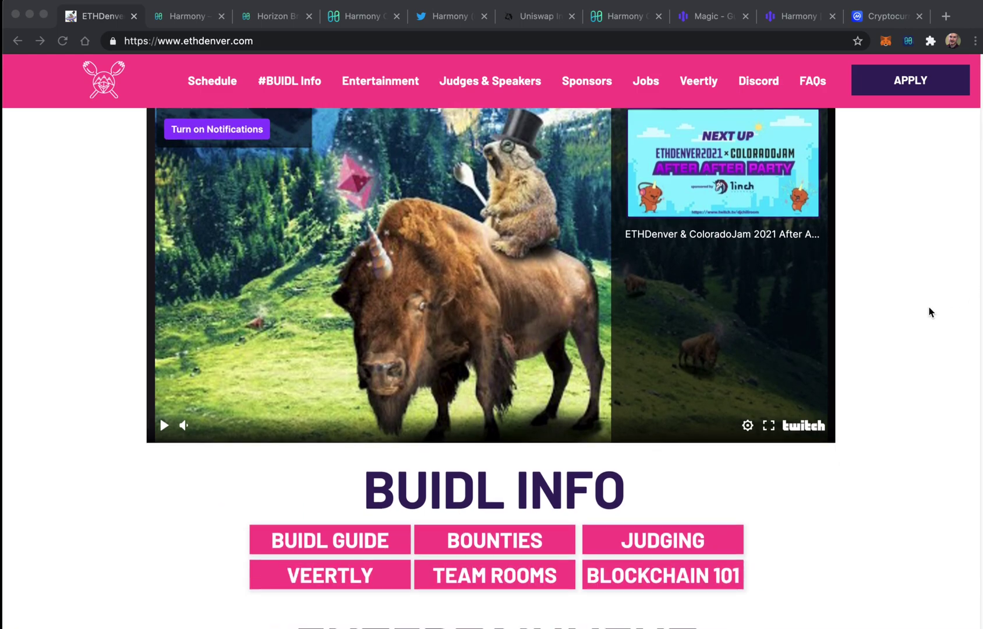
Scroll down the harmony.one homepage from its Scaling Ethereum Applications headline.
{"action": "scroll", "coordinate": [930, 312], "scroll_direction": "down", "scroll_amount": 8}
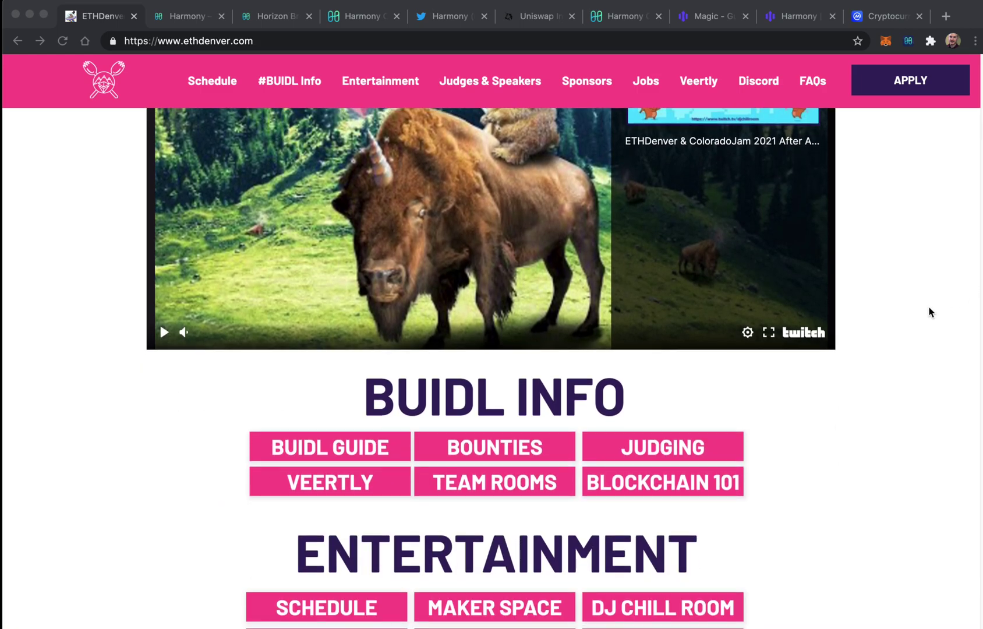
{"action": "scroll", "coordinate": [930, 312], "scroll_direction": "down", "scroll_amount": 2}
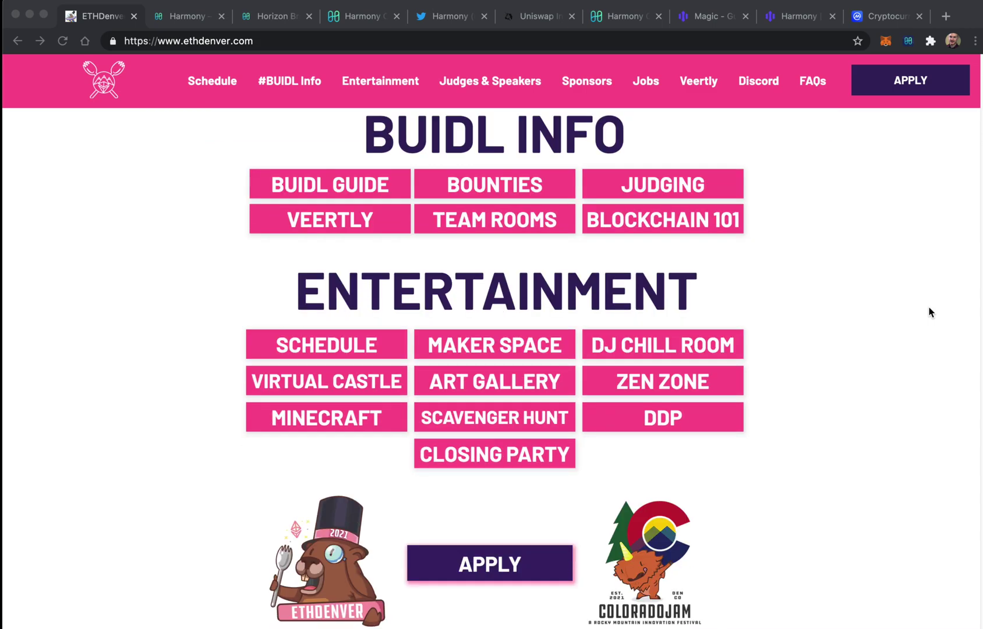
{"action": "scroll", "coordinate": [930, 312], "scroll_direction": "down", "scroll_amount": 10}
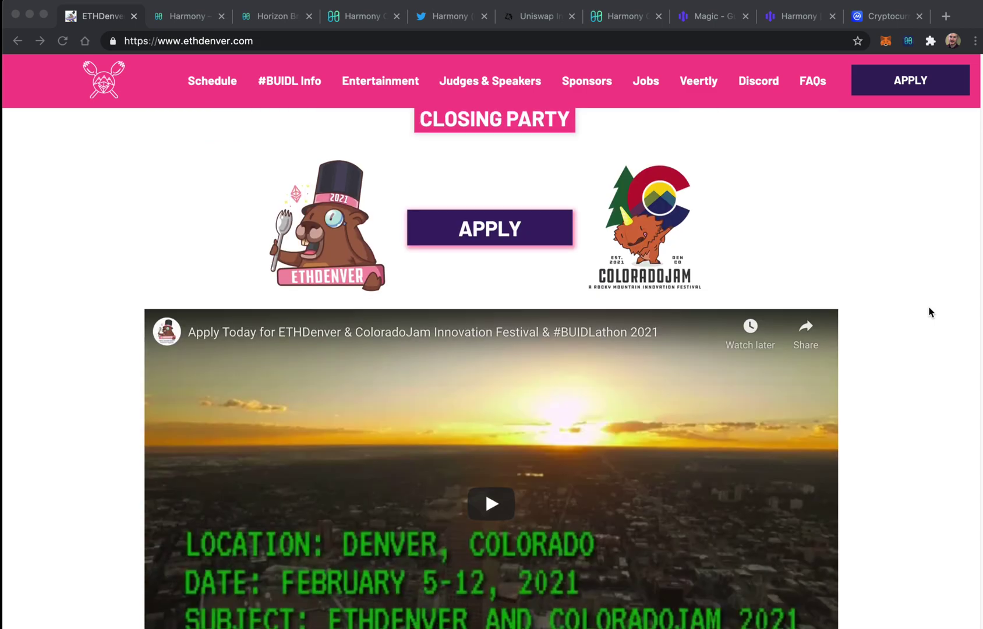
{"action": "scroll", "coordinate": [930, 312], "scroll_direction": "down", "scroll_amount": 10}
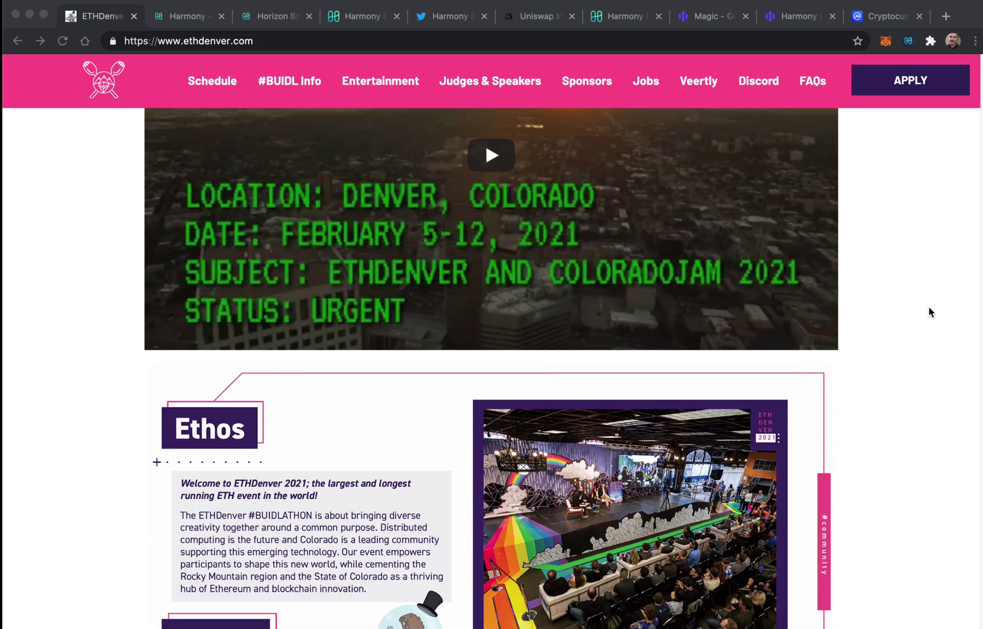
{"action": "scroll", "coordinate": [930, 312], "scroll_direction": "down", "scroll_amount": 3}
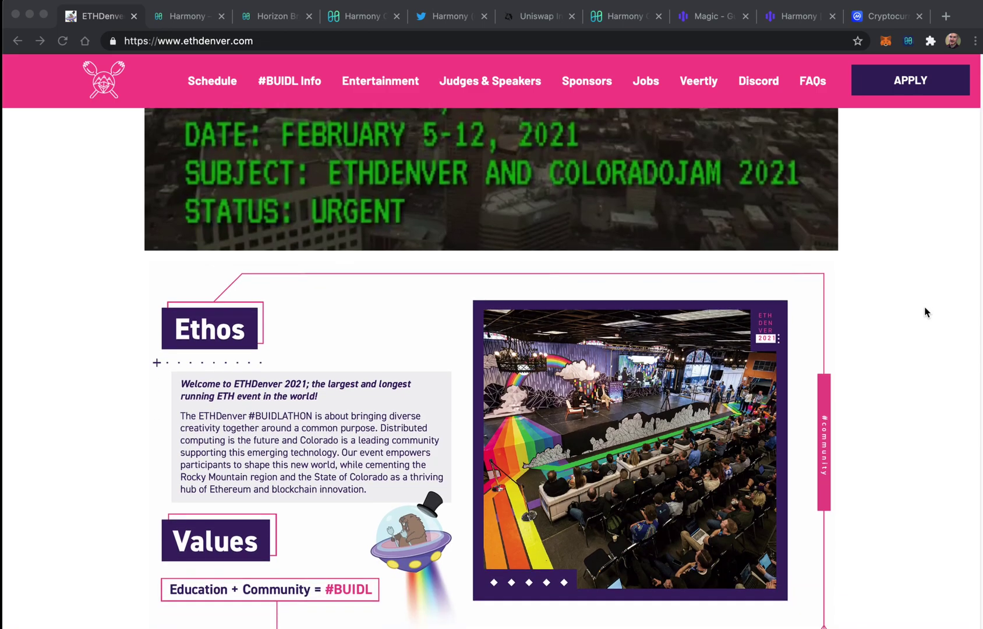
{"action": "scroll", "coordinate": [926, 311], "scroll_direction": "down", "scroll_amount": 3}
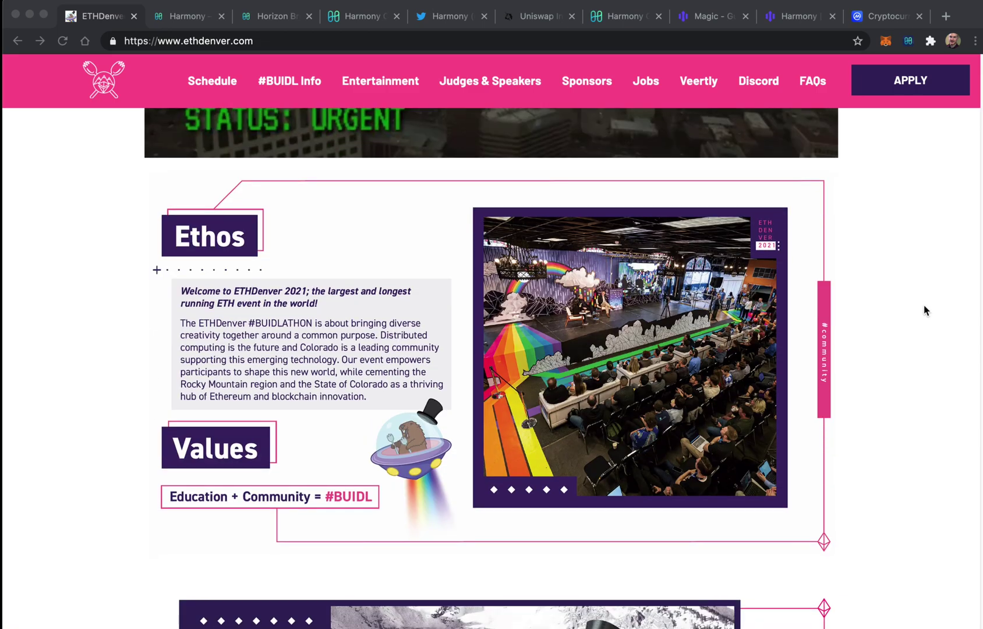
{"action": "scroll", "coordinate": [925, 311], "scroll_direction": "down", "scroll_amount": 10}
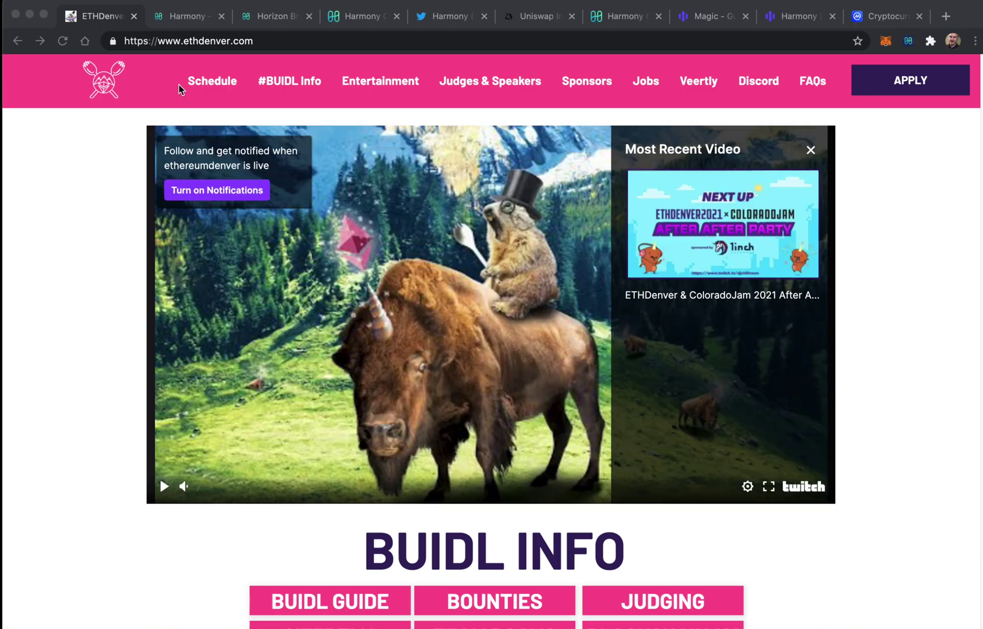
{"action": "left_click", "coordinate": [178, 22]}
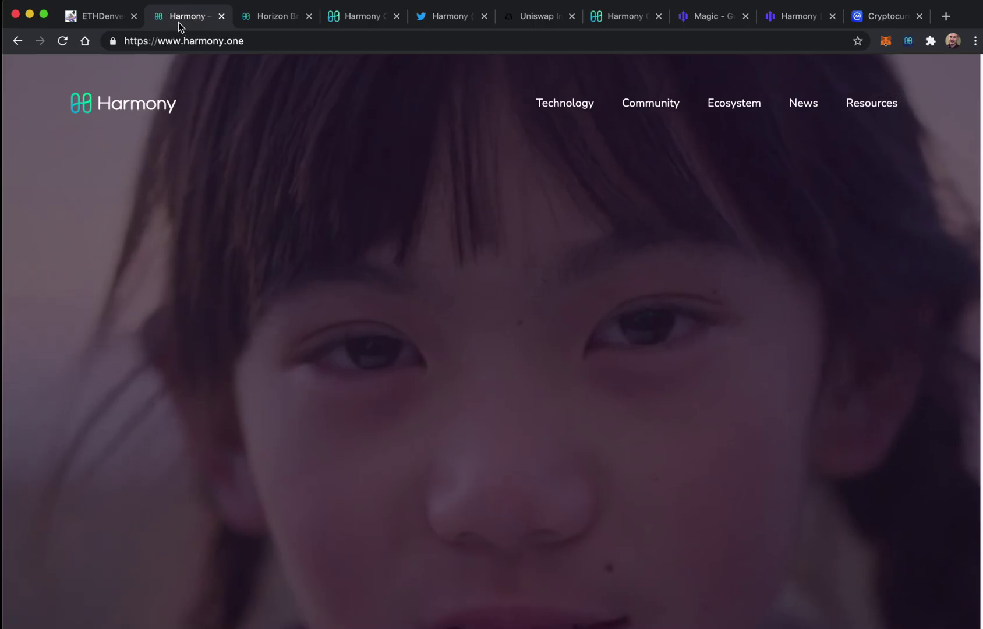
{"action": "scroll", "coordinate": [327, 293], "scroll_direction": "down", "scroll_amount": 2}
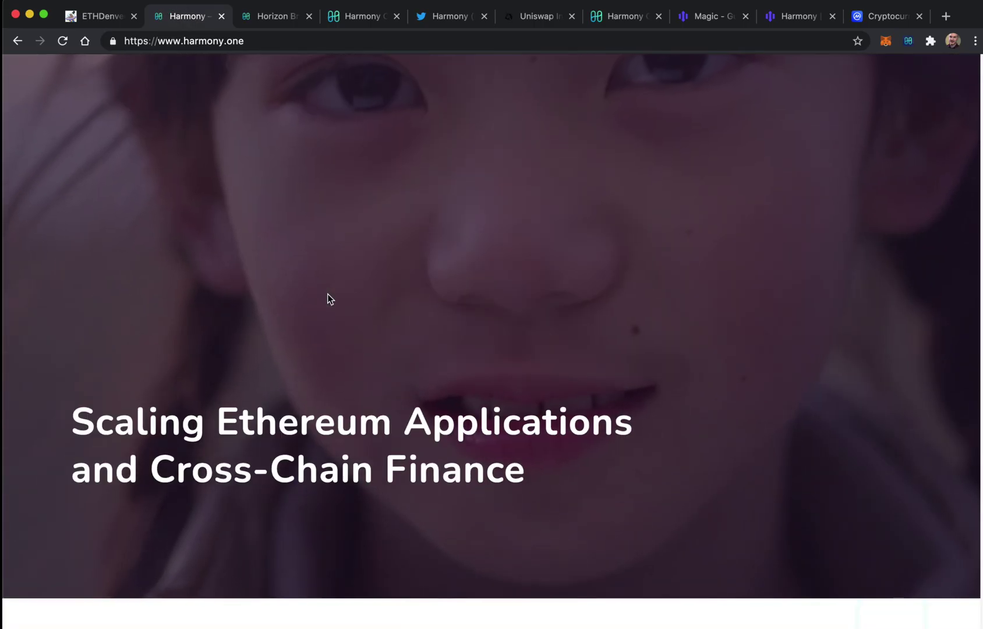
{"action": "scroll", "coordinate": [520, 239], "scroll_direction": "up", "scroll_amount": 2}
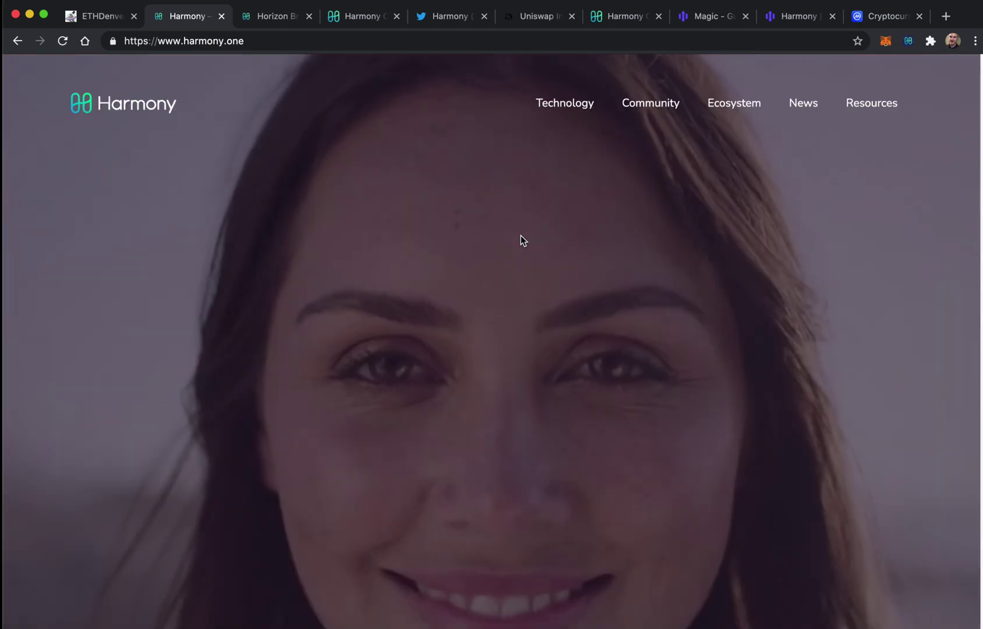
{"action": "scroll", "coordinate": [441, 247], "scroll_direction": "down", "scroll_amount": 4}
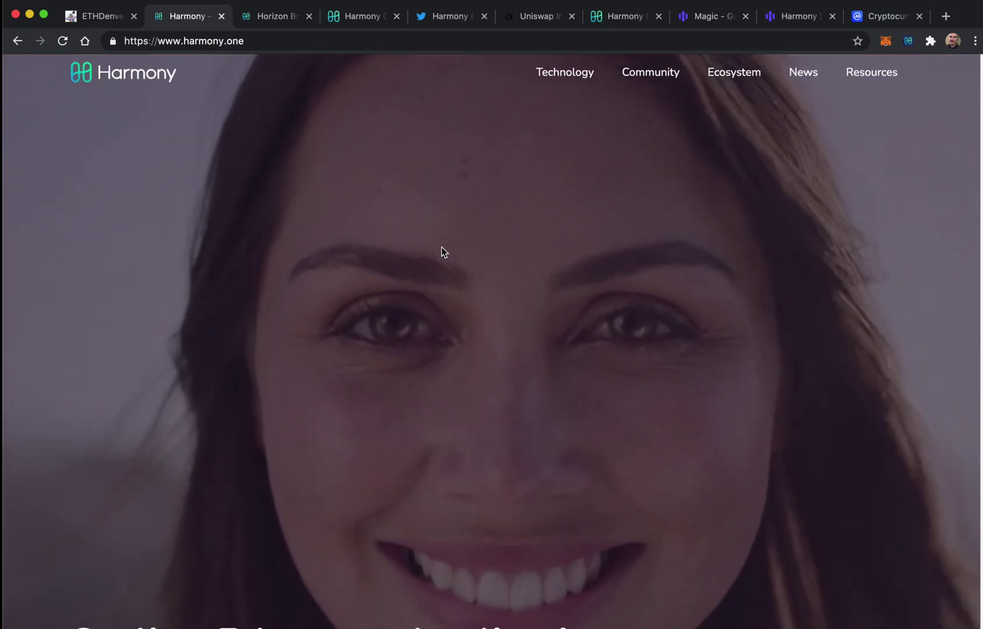
{"action": "scroll", "coordinate": [441, 248], "scroll_direction": "down", "scroll_amount": 10}
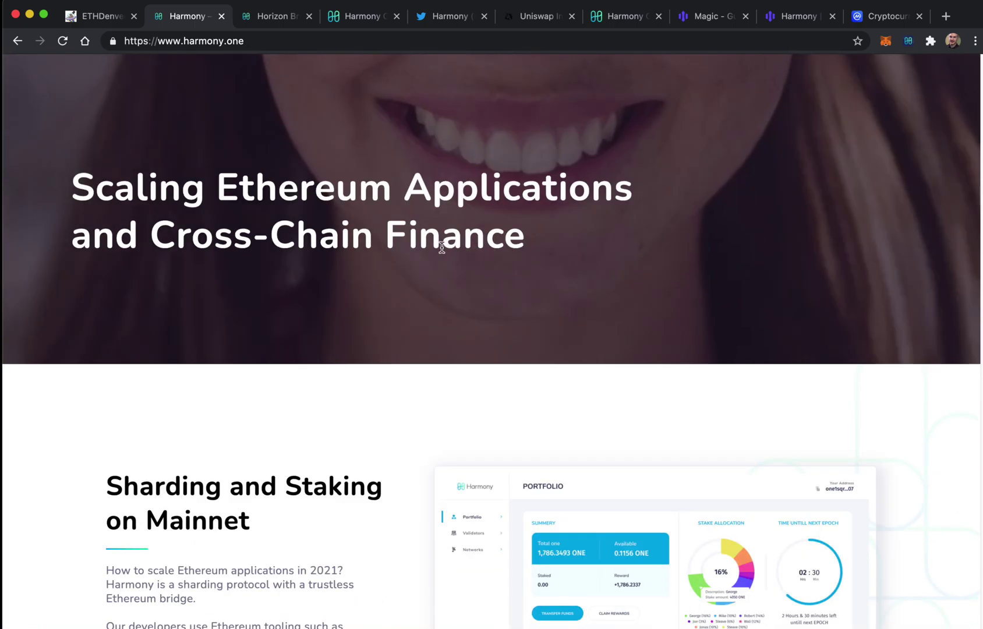
Highlight the sentence about the trustless Ethereum bridge and scroll to Protocol Features.
{"action": "scroll", "coordinate": [442, 248], "scroll_direction": "down", "scroll_amount": 4}
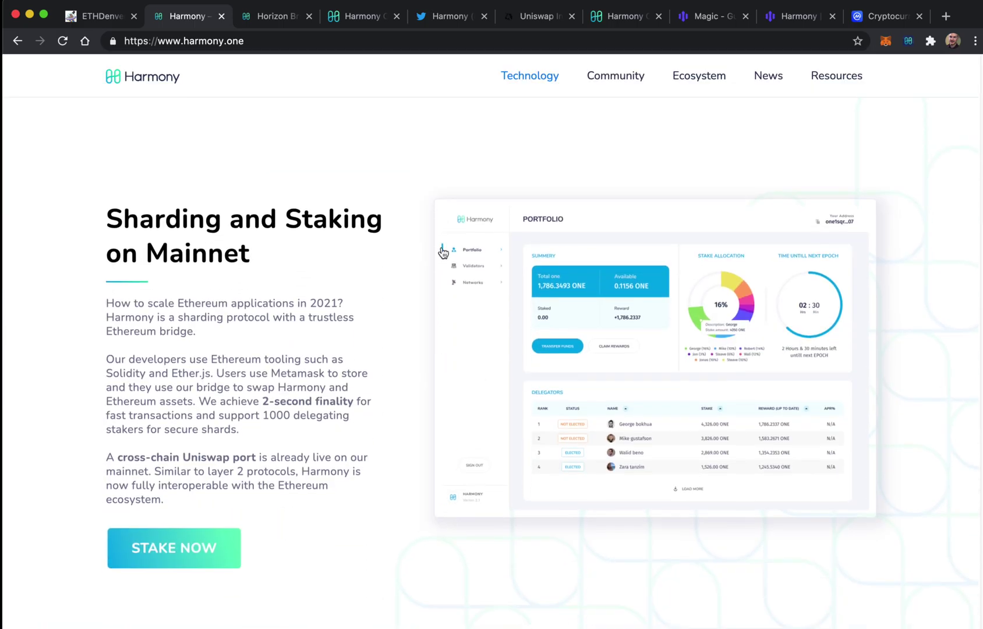
{"action": "left_click_drag", "start_coordinate": [144, 295], "coordinate": [240, 326]}
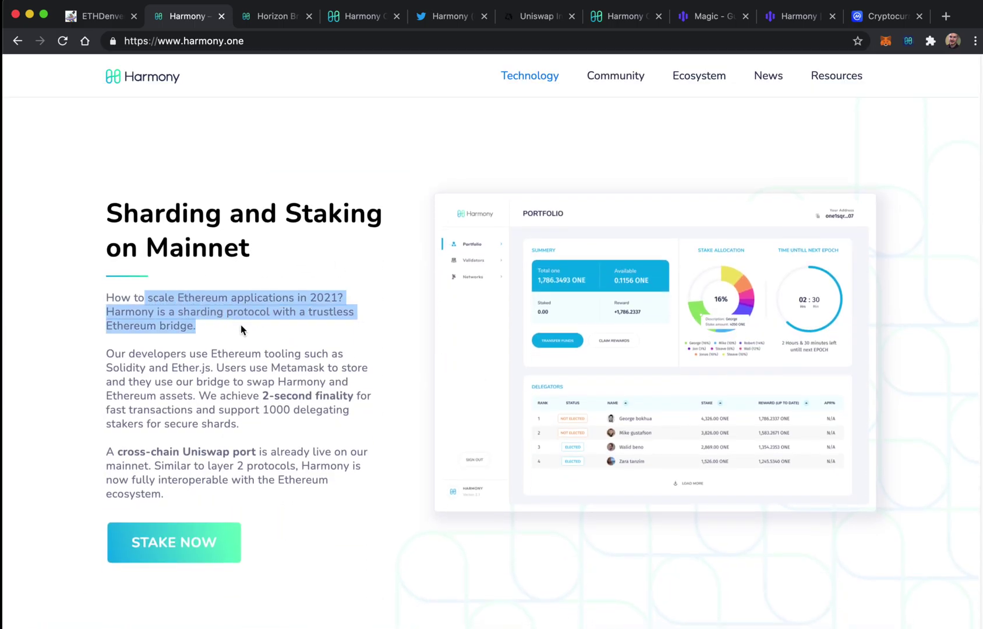
{"action": "scroll", "coordinate": [230, 322], "scroll_direction": "down", "scroll_amount": 1}
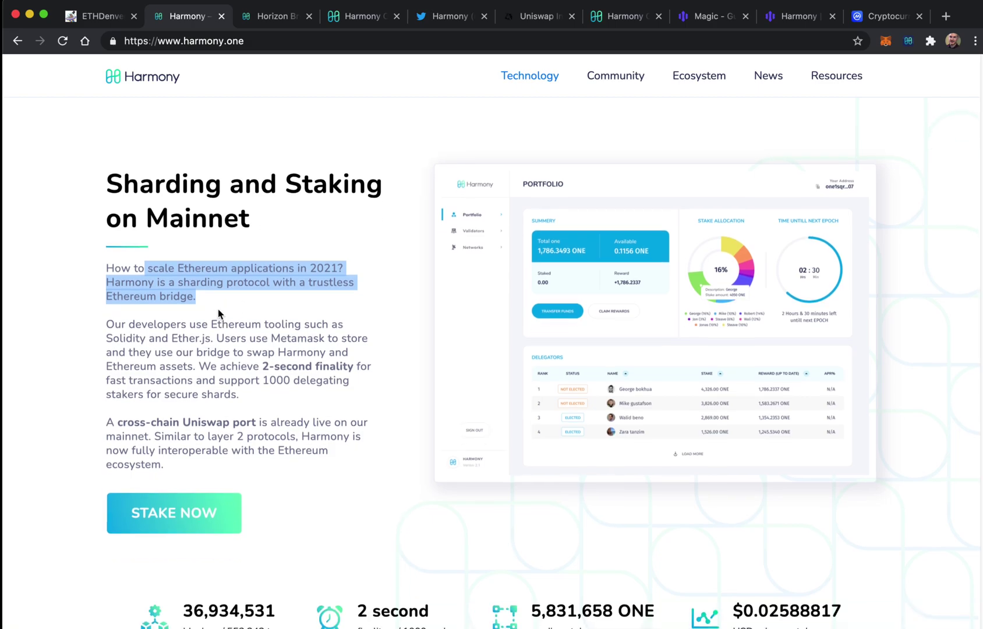
{"action": "scroll", "coordinate": [218, 309], "scroll_direction": "down", "scroll_amount": 1}
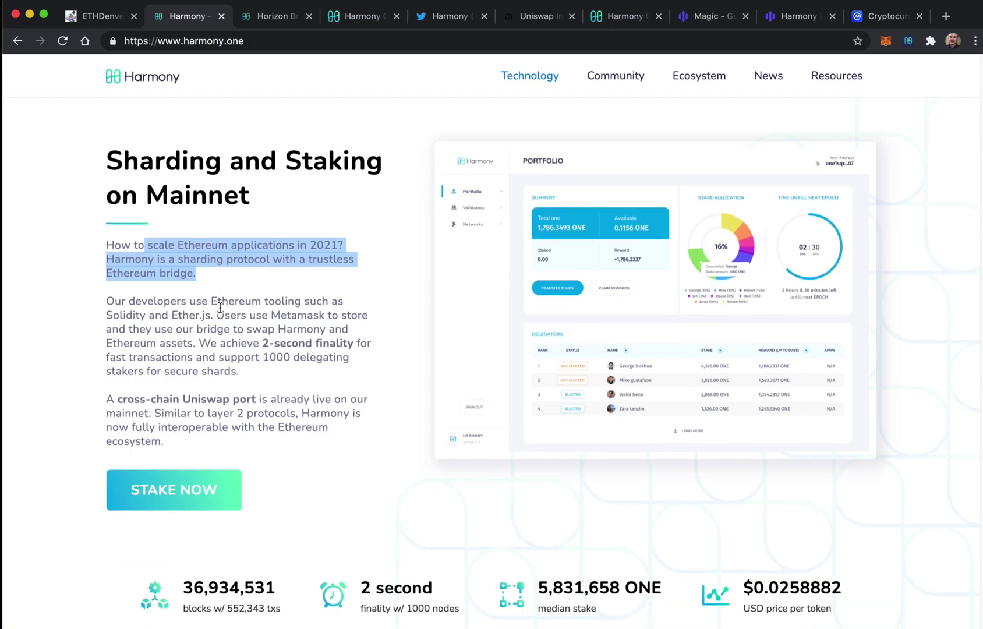
{"action": "scroll", "coordinate": [220, 307], "scroll_direction": "down", "scroll_amount": 1}
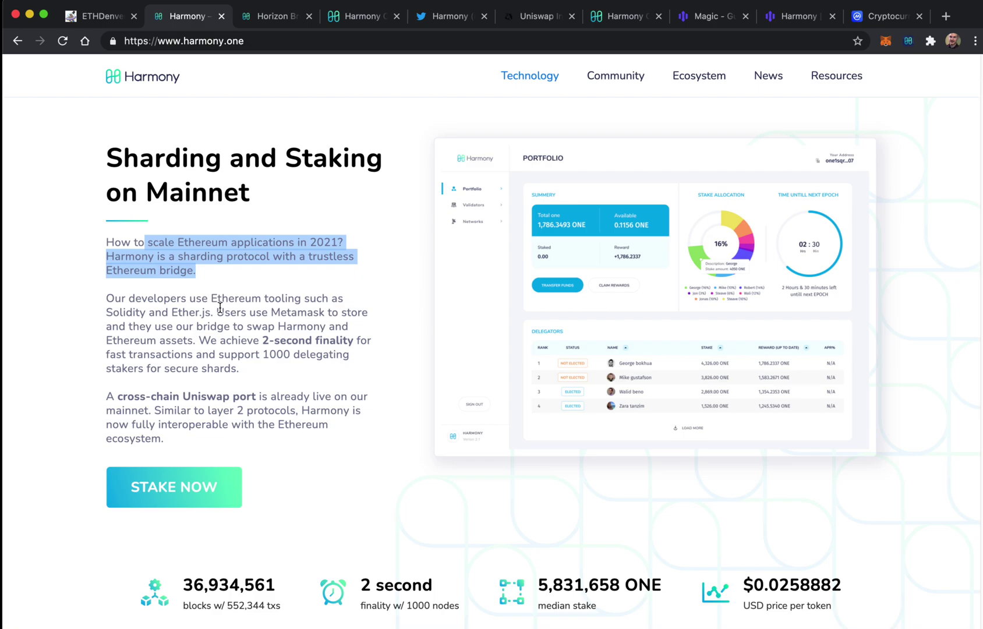
{"action": "scroll", "coordinate": [219, 307], "scroll_direction": "down", "scroll_amount": 3}
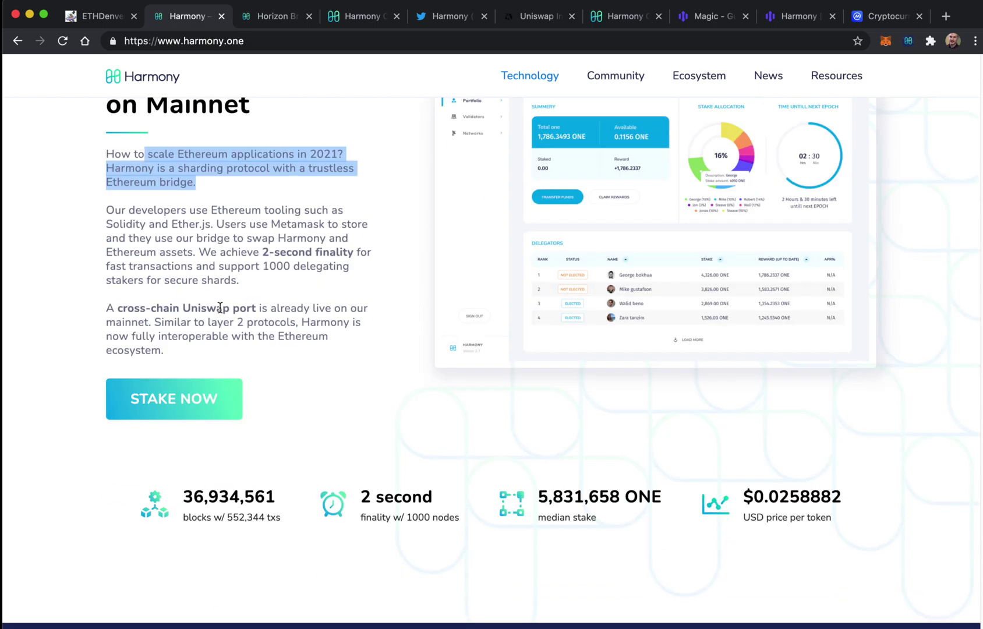
{"action": "scroll", "coordinate": [219, 307], "scroll_direction": "down", "scroll_amount": 15}
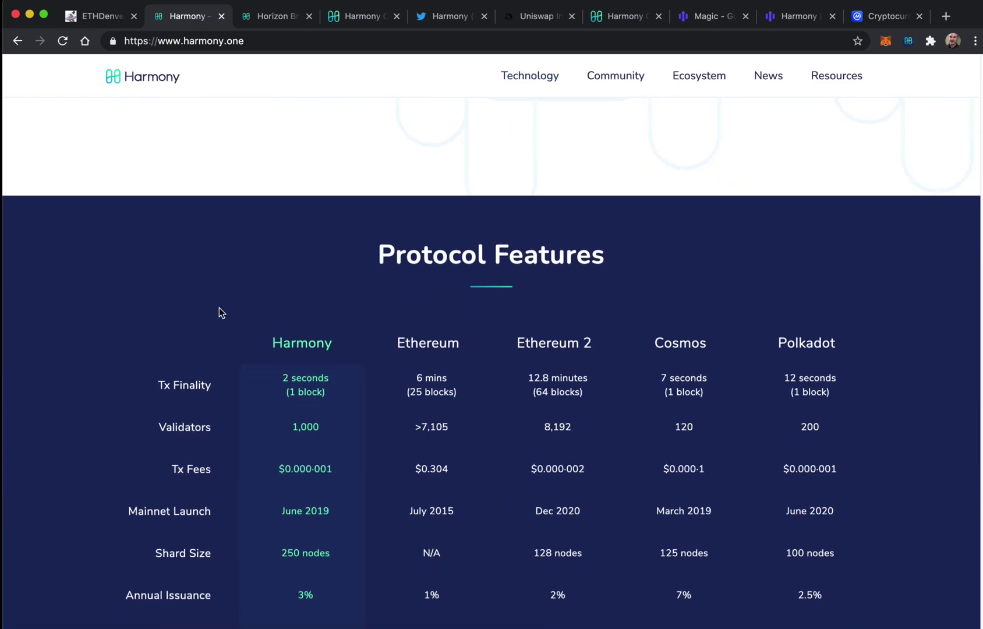
Compare Harmony vs Ethereum finality (2 seconds vs 6 mins) and fees ($0.000001 vs $0.304).
{"action": "left_click", "coordinate": [282, 353]}
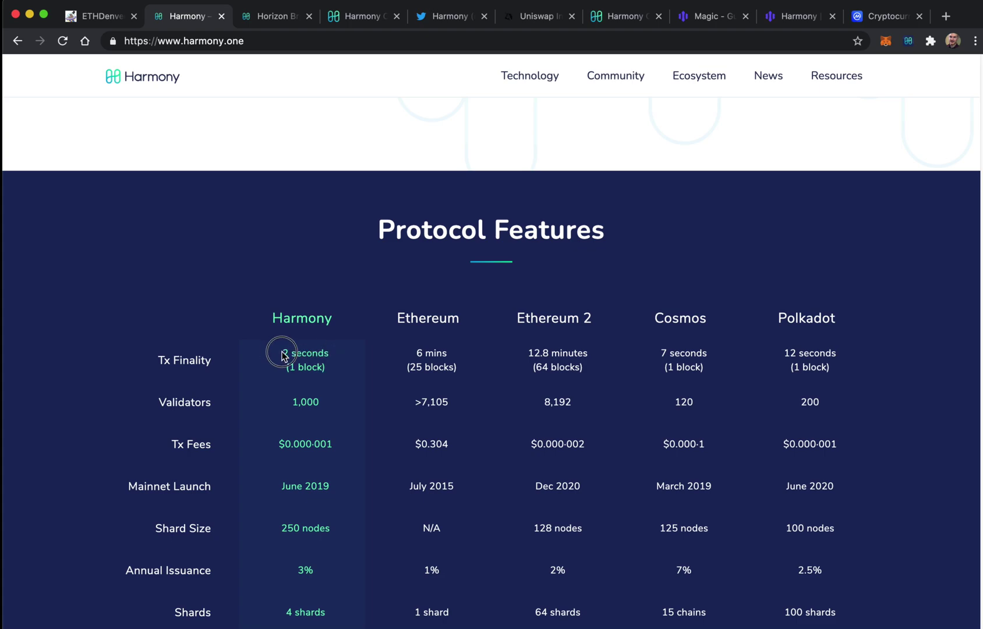
{"action": "left_click_drag", "start_coordinate": [282, 355], "coordinate": [336, 357]}
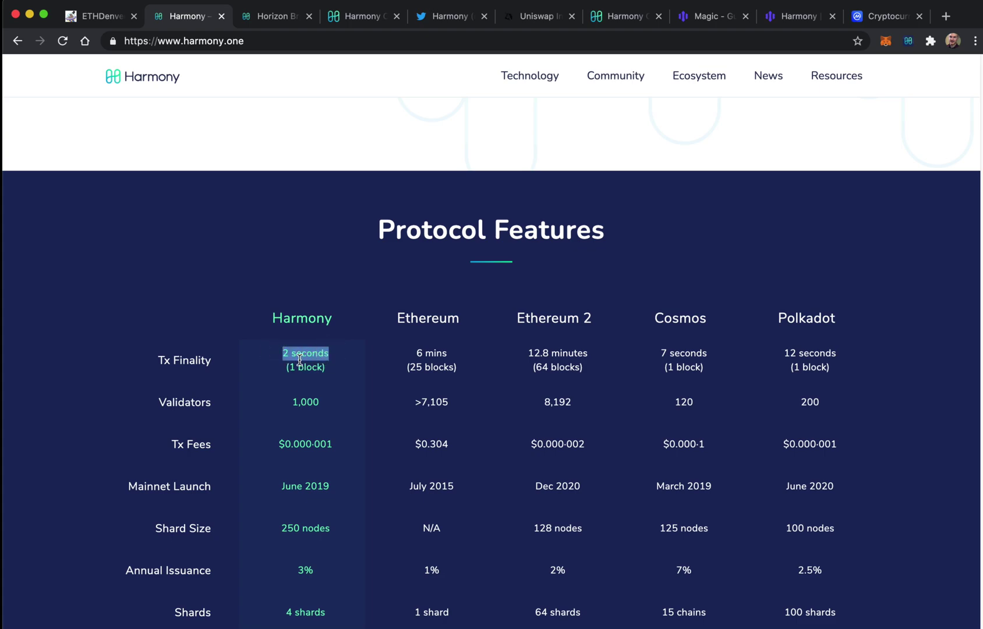
{"action": "left_click_drag", "start_coordinate": [414, 352], "coordinate": [292, 351]}
{"action": "left_click_drag", "start_coordinate": [279, 445], "coordinate": [335, 448]}
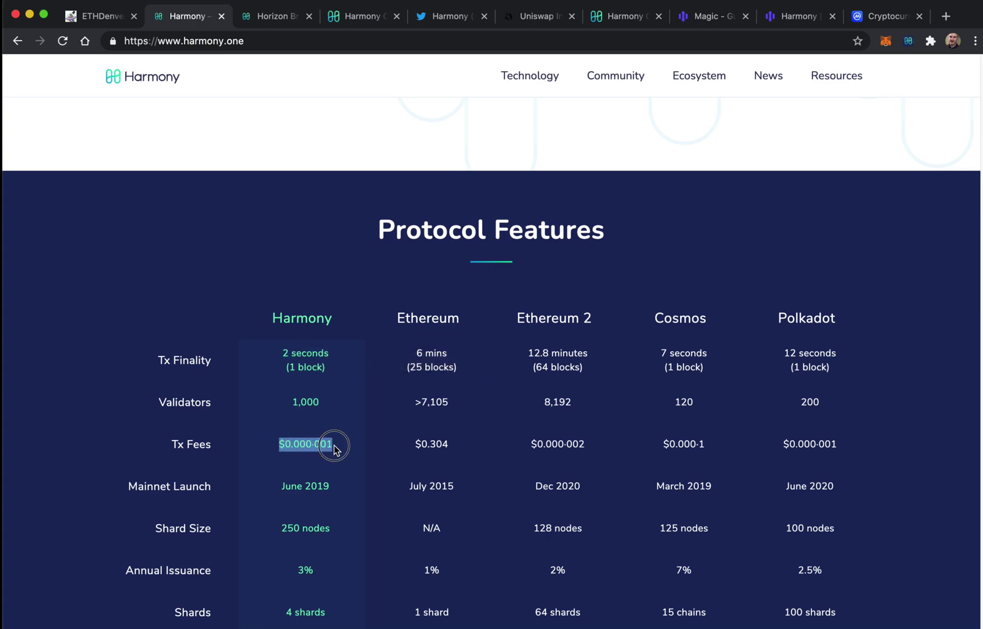
{"action": "left_click", "coordinate": [291, 448]}
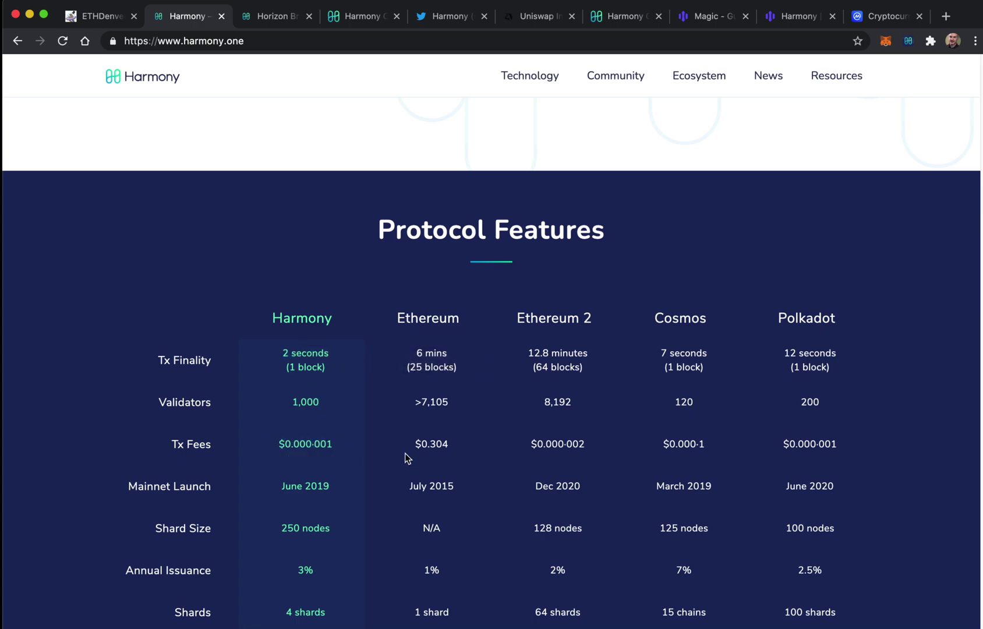
{"action": "left_click", "coordinate": [442, 451]}
Scroll through the Platform Strengths section, then move to the Horizon Bridge docs.
{"action": "left_click", "coordinate": [285, 16]}
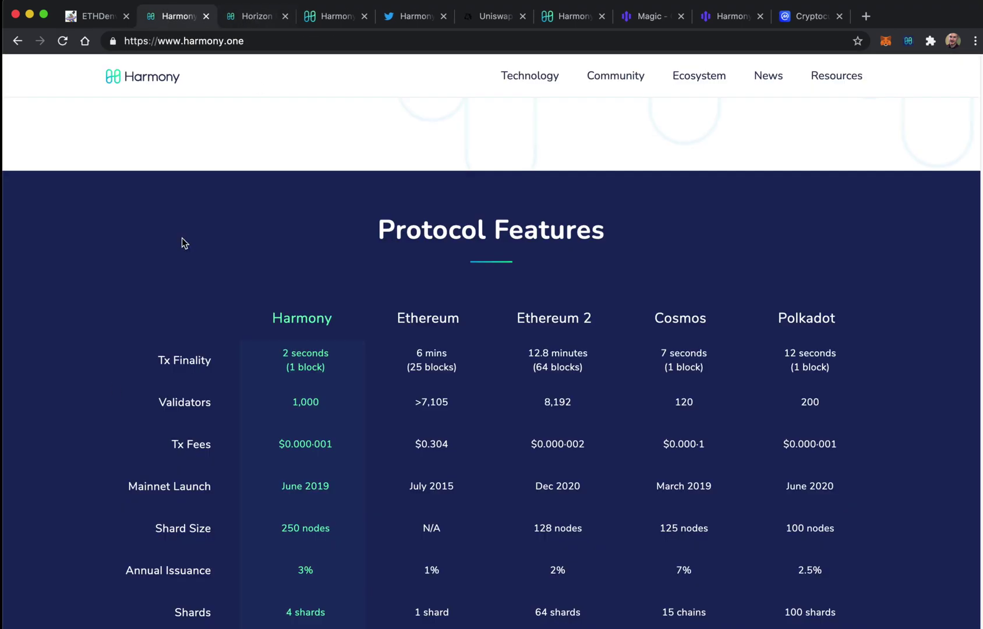
{"action": "scroll", "coordinate": [55, 504], "scroll_direction": "down", "scroll_amount": 1}
{"action": "scroll", "coordinate": [54, 499], "scroll_direction": "down", "scroll_amount": 5}
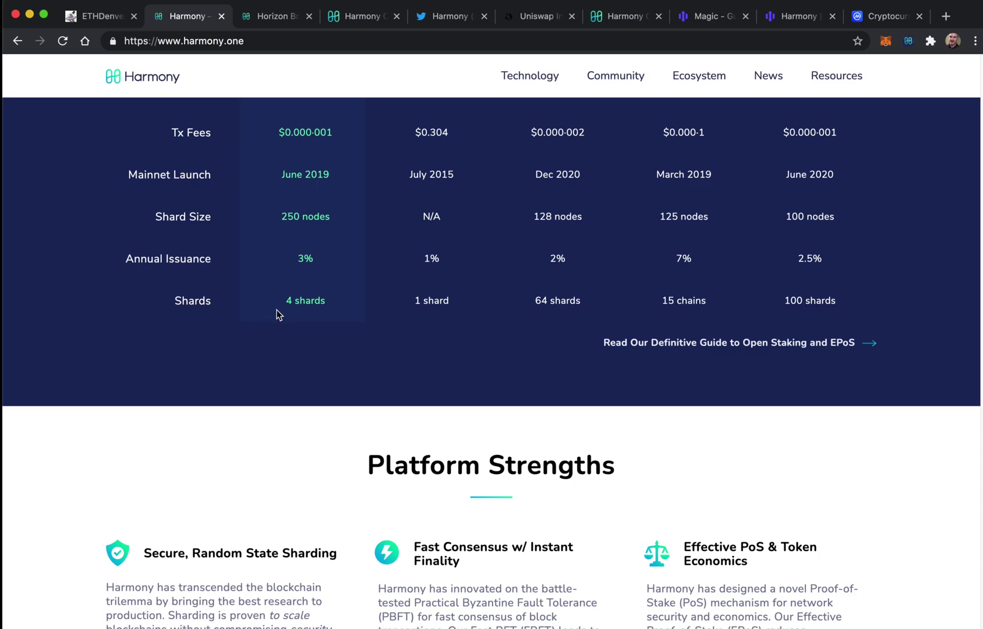
{"action": "scroll", "coordinate": [198, 475], "scroll_direction": "down", "scroll_amount": 3}
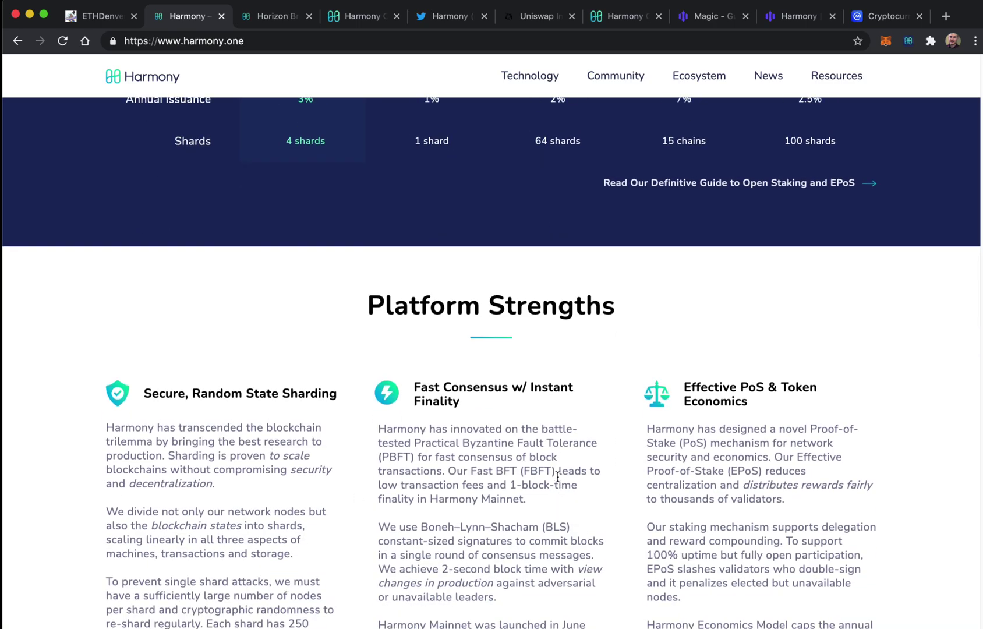
{"action": "scroll", "coordinate": [559, 479], "scroll_direction": "up", "scroll_amount": 15}
{"action": "scroll", "coordinate": [557, 476], "scroll_direction": "down", "scroll_amount": 5}
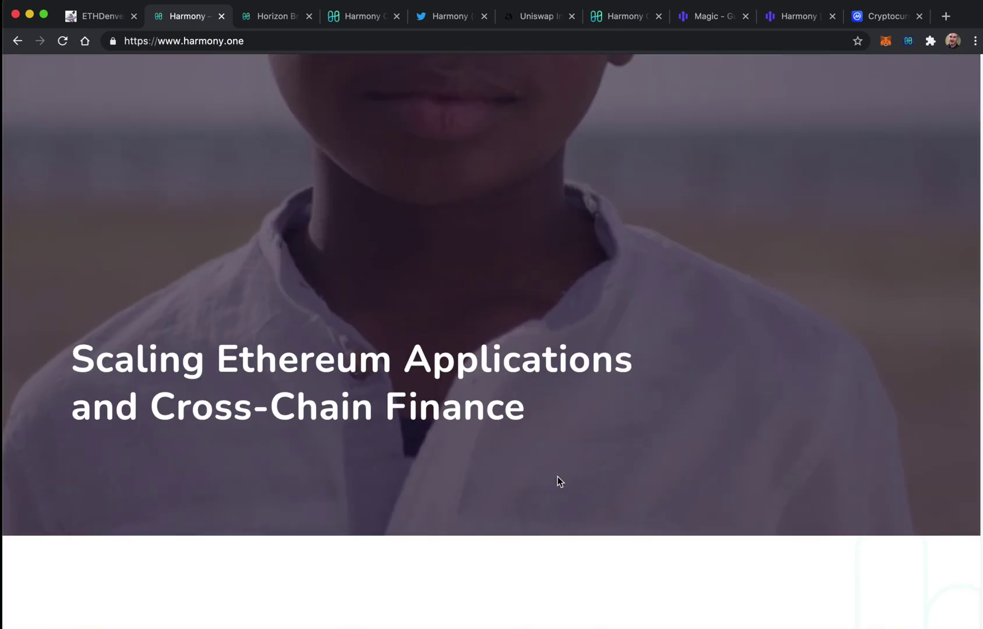
{"action": "key", "text": "ctrl+Tab"}
Highlight the Ethereum <> Harmony bridge description and the line about bridging any ERC20 token.
{"action": "scroll", "coordinate": [405, 349], "scroll_direction": "up", "scroll_amount": 8}
{"action": "scroll", "coordinate": [405, 344], "scroll_direction": "up", "scroll_amount": 3}
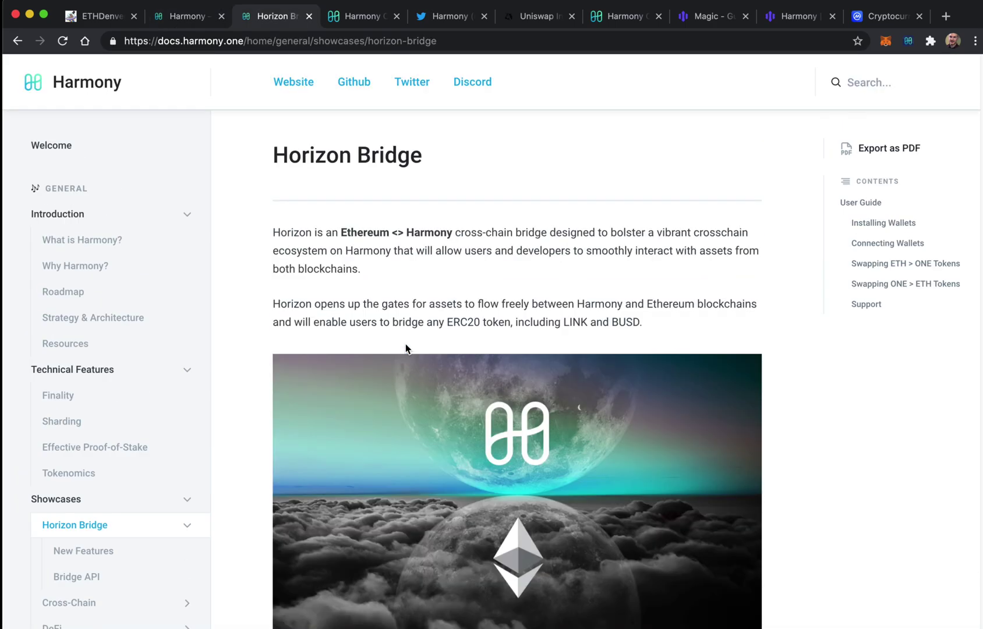
{"action": "left_click_drag", "start_coordinate": [287, 231], "coordinate": [480, 229]}
{"action": "left_click", "coordinate": [476, 246]}
{"action": "left_click_drag", "start_coordinate": [361, 322], "coordinate": [510, 321]}
{"action": "scroll", "coordinate": [510, 321], "scroll_direction": "down", "scroll_amount": 1}
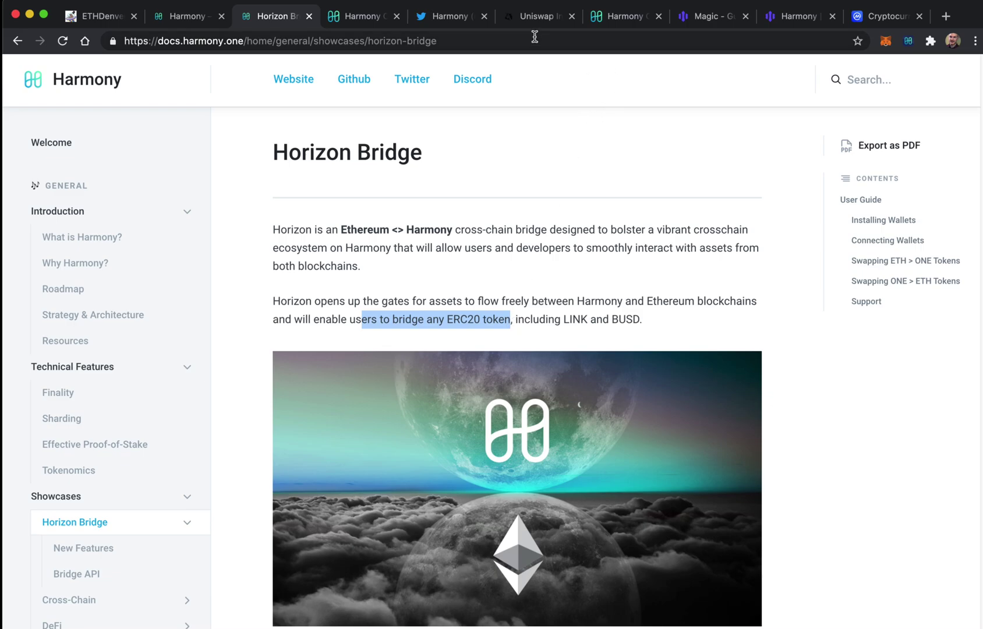
{"action": "left_click", "coordinate": [541, 16]}
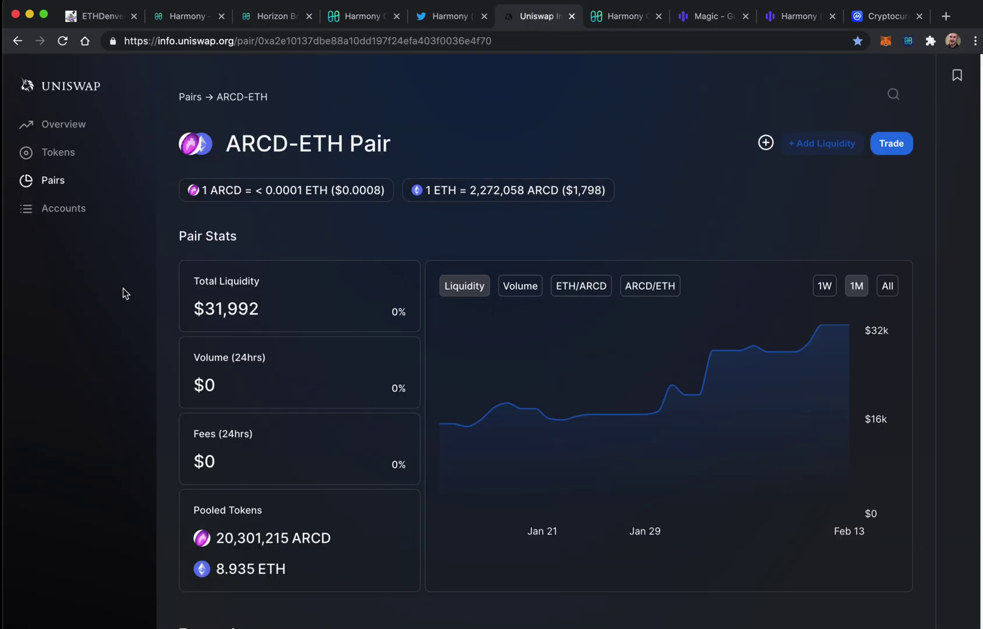
{"action": "scroll", "coordinate": [126, 286], "scroll_direction": "down", "scroll_amount": 5}
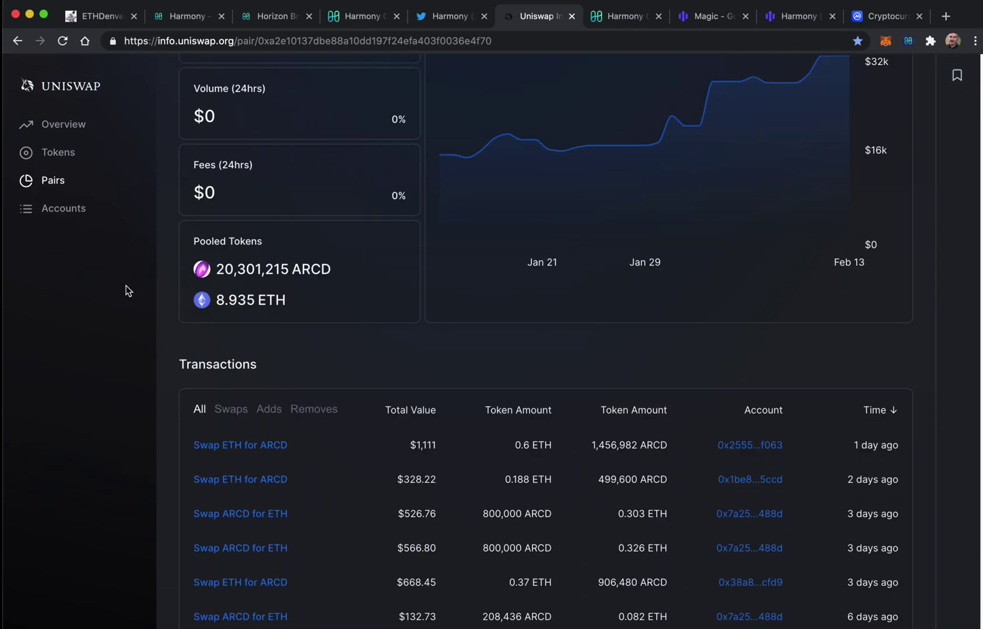
{"action": "scroll", "coordinate": [126, 286], "scroll_direction": "up", "scroll_amount": 5}
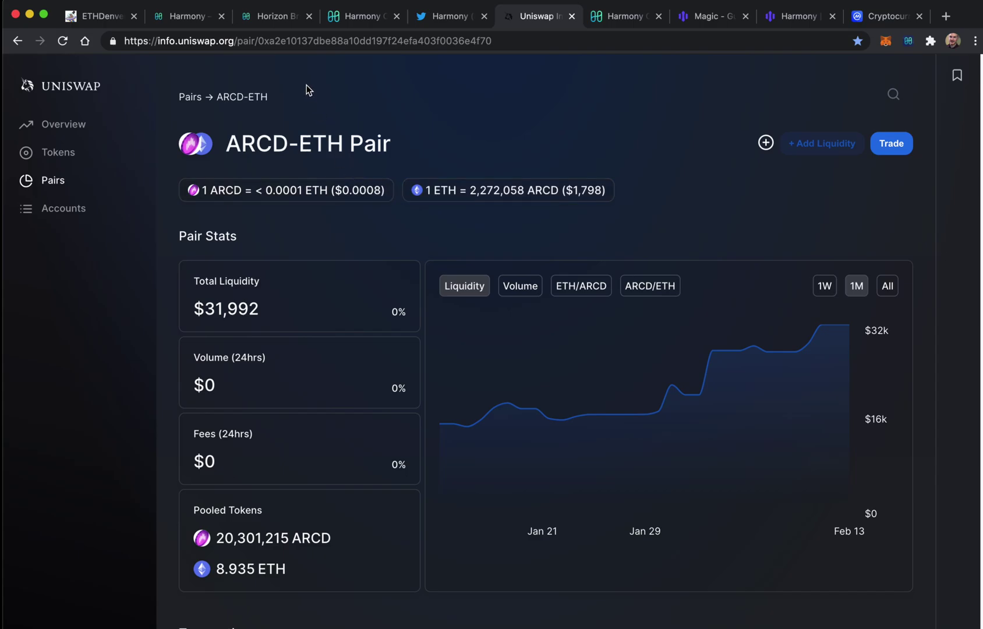
{"action": "left_click", "coordinate": [273, 23]}
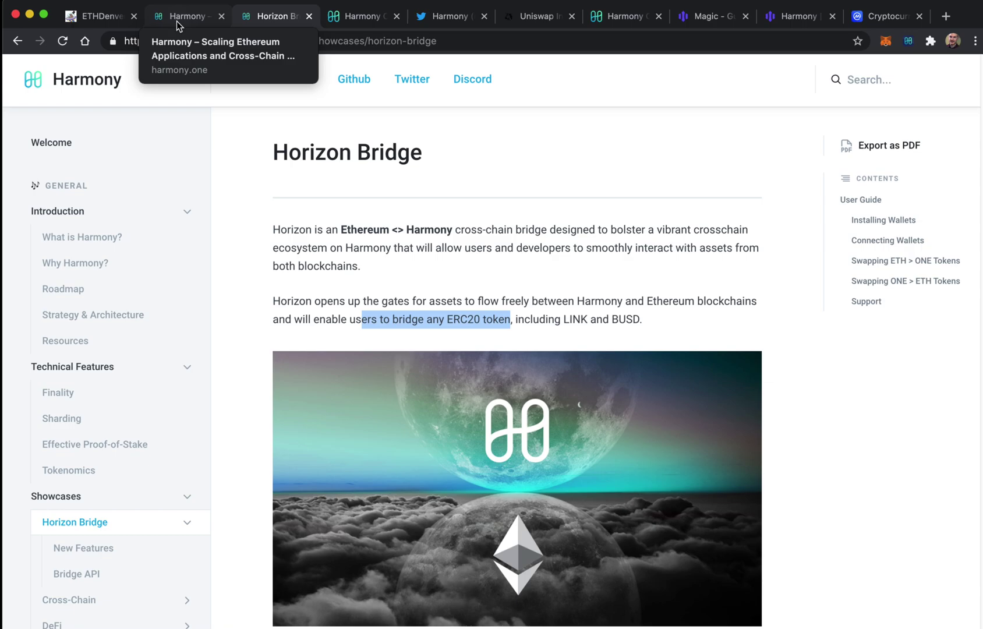
Highlight 'ERC20 token' and 'Ethereum' in the Horizon Bridge overview paragraph.
{"action": "left_click", "coordinate": [520, 315]}
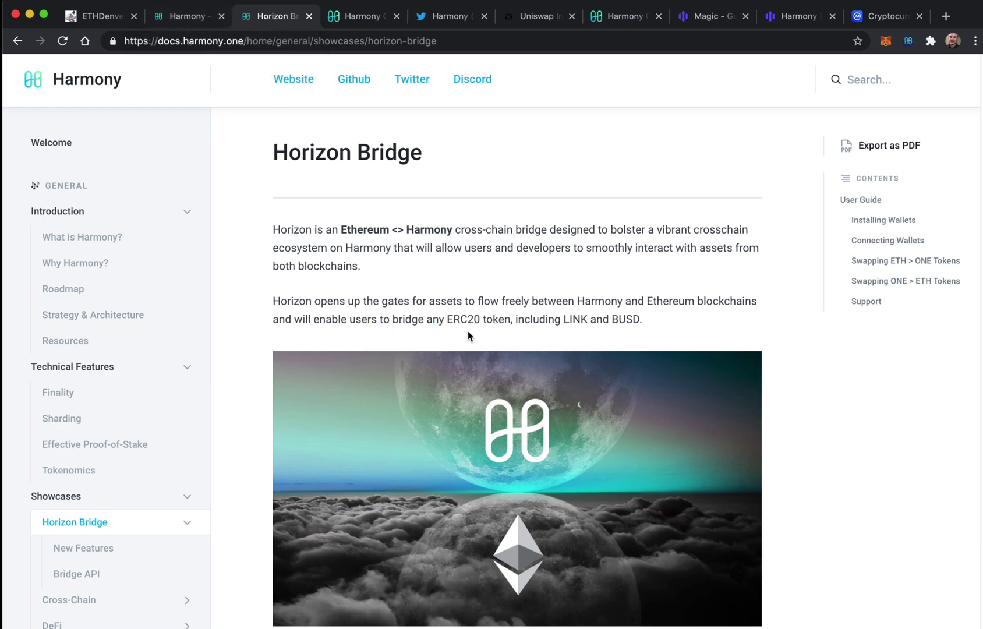
{"action": "left_click_drag", "start_coordinate": [448, 319], "coordinate": [510, 319]}
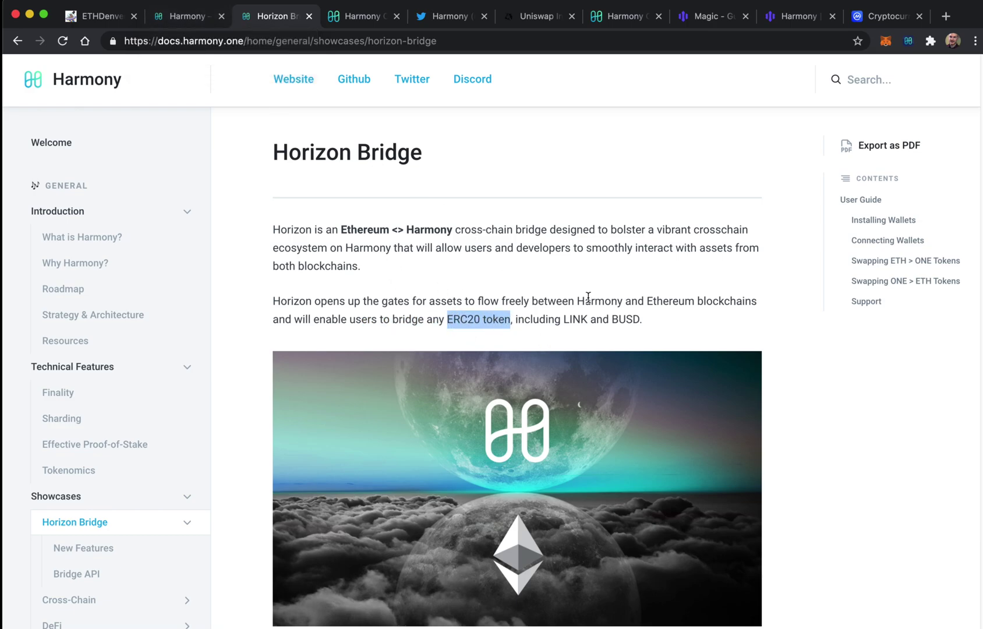
{"action": "left_click", "coordinate": [644, 304]}
{"action": "left_click_drag", "start_coordinate": [649, 305], "coordinate": [686, 304]}
{"action": "scroll", "coordinate": [686, 304], "scroll_direction": "down", "scroll_amount": 3}
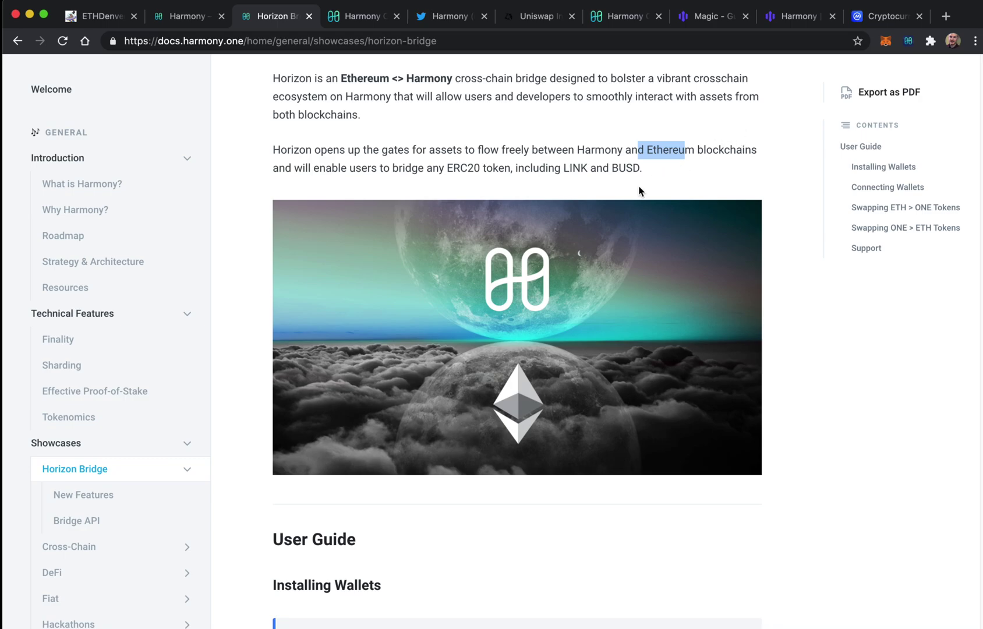
Scroll back up and go to the bridge.harmony.one/erc20 page via the harmony.one tab.
{"action": "scroll", "coordinate": [639, 191], "scroll_direction": "up", "scroll_amount": 1}
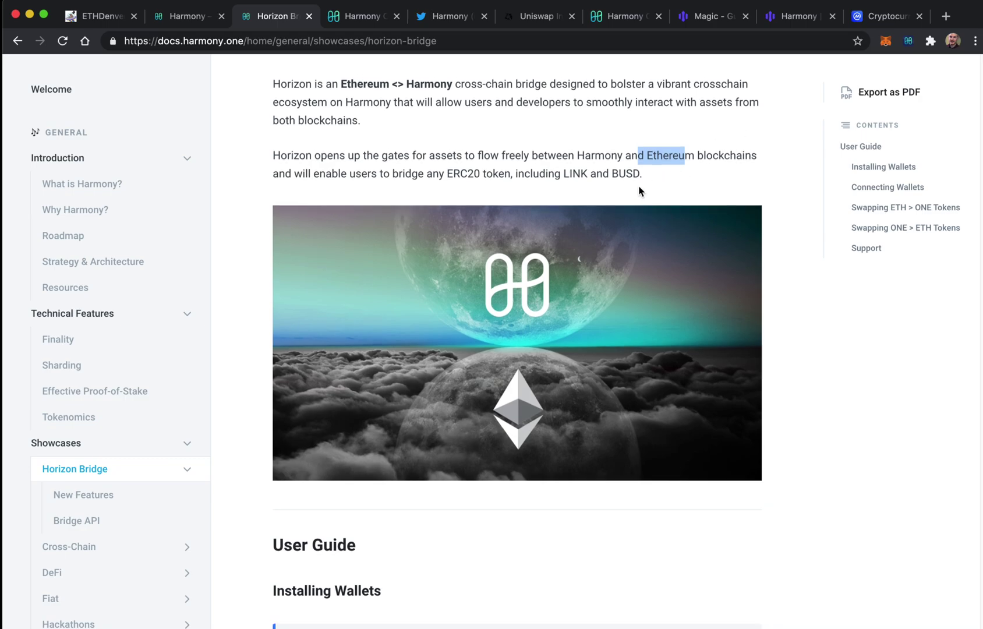
{"action": "scroll", "coordinate": [639, 191], "scroll_direction": "up", "scroll_amount": 3}
{"action": "scroll", "coordinate": [639, 191], "scroll_direction": "up", "scroll_amount": 3}
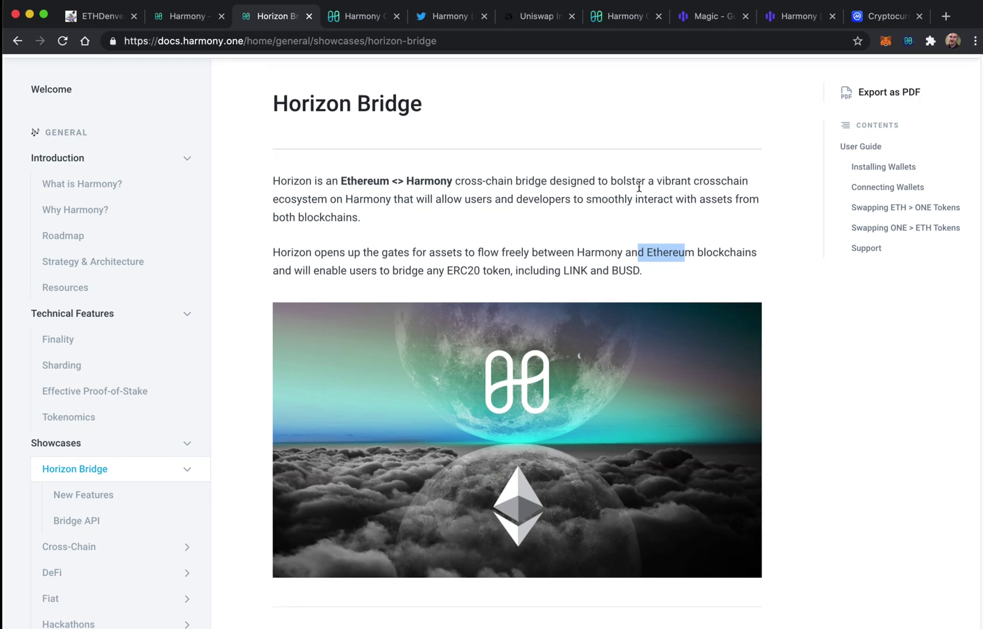
{"action": "left_click", "coordinate": [174, 23]}
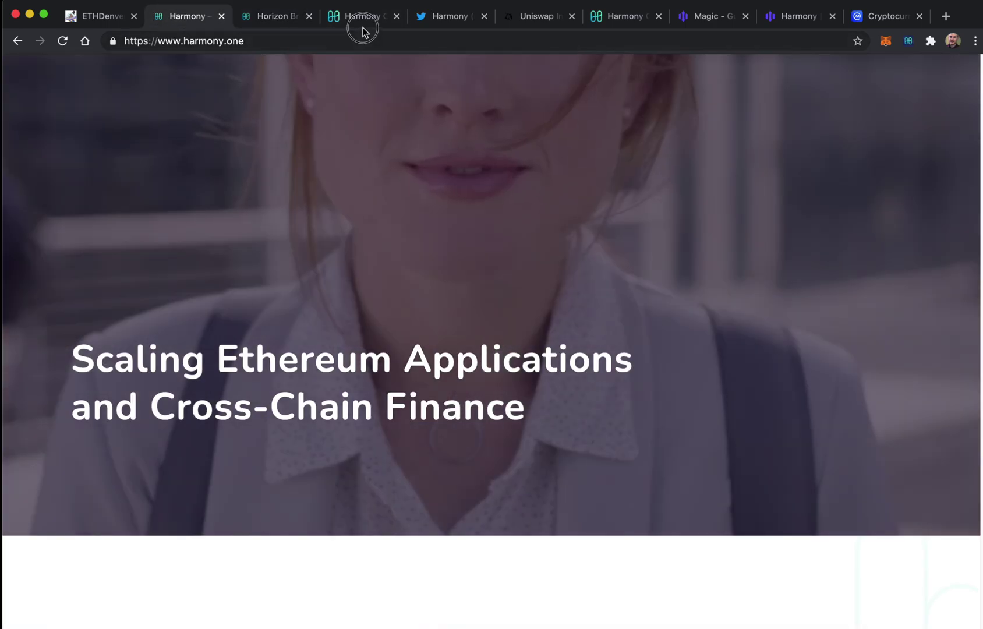
{"action": "left_click", "coordinate": [364, 25]}
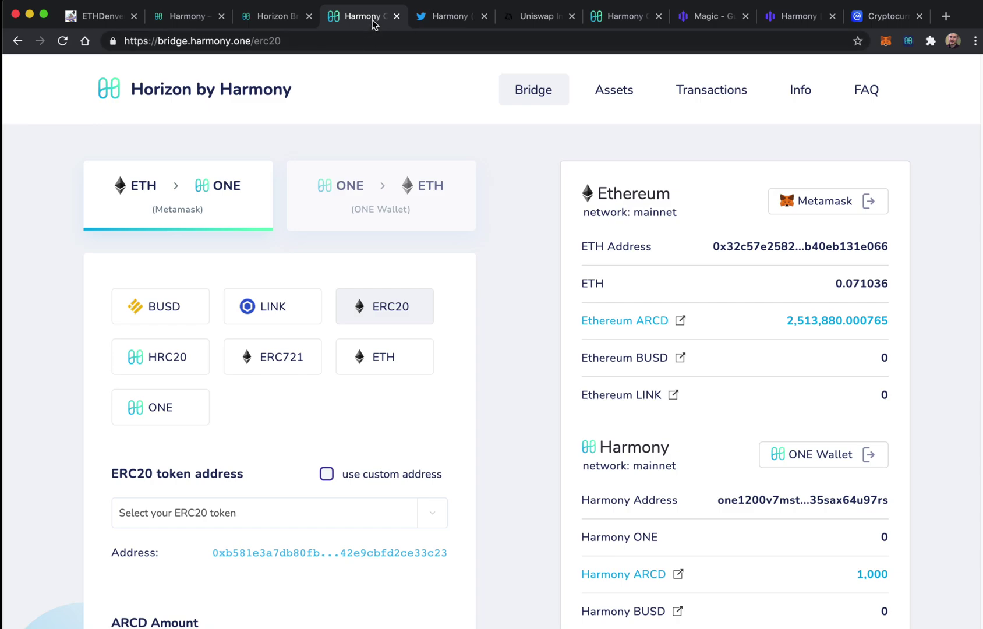
Move the bridge.harmony.one tab to the first position and open a new private window.
{"action": "left_click_drag", "start_coordinate": [377, 22], "coordinate": [110, 66]}
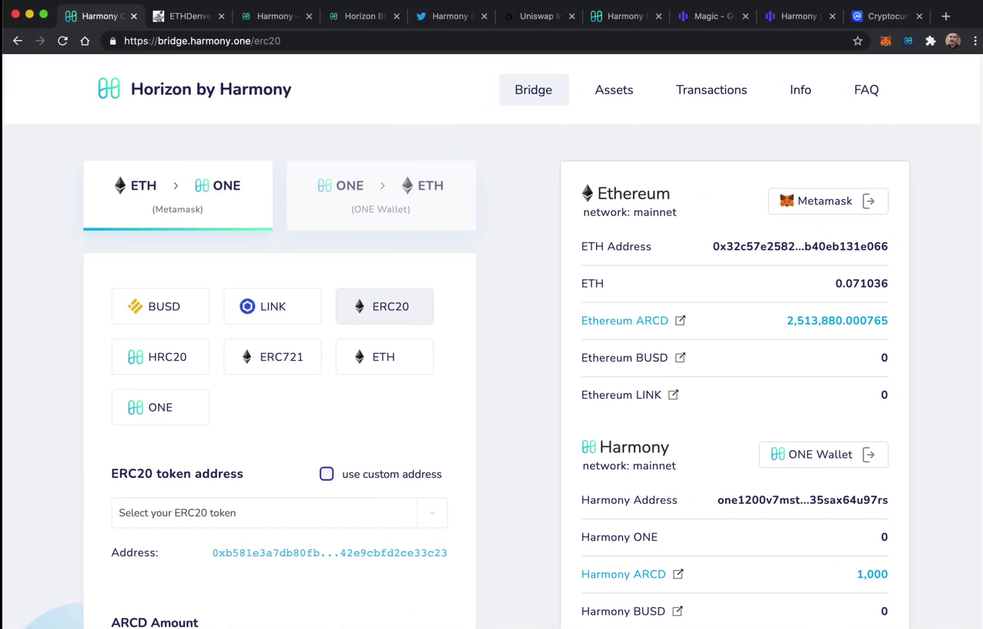
{"action": "key", "text": "super+shift+n"}
Load bridge.harmony.one/erc20 in the private window and resize the window.
{"action": "type", "text": "bridg"}
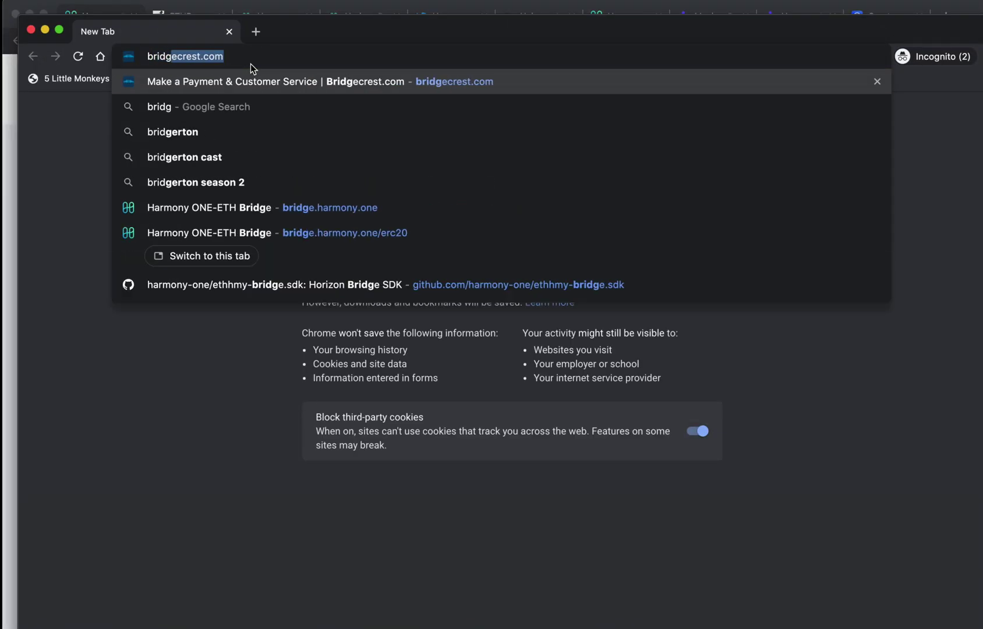
{"action": "type", "text": "e."}
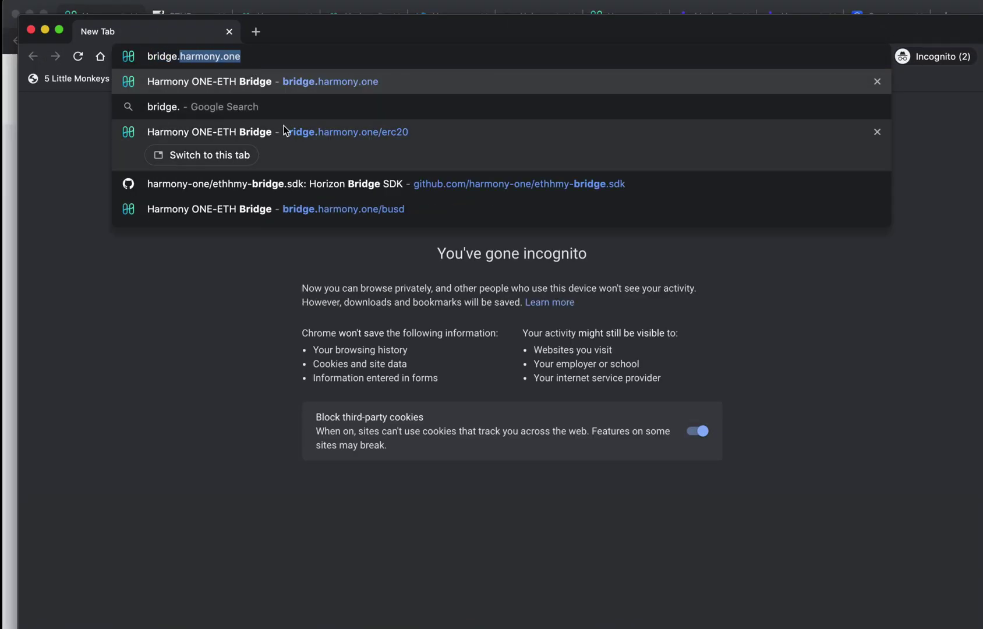
{"action": "left_click", "coordinate": [287, 131]}
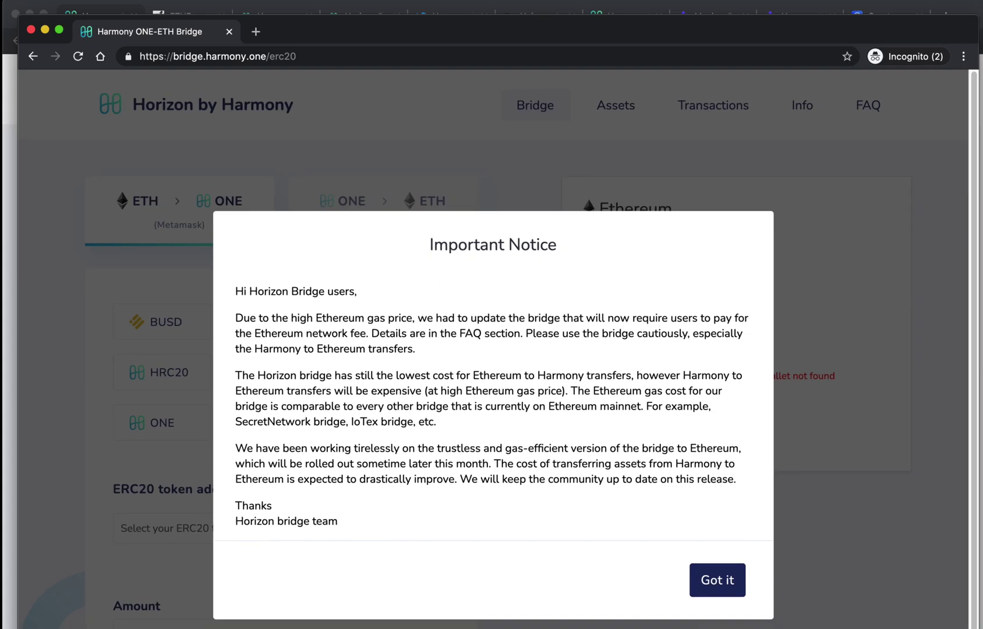
{"action": "left_click_drag", "start_coordinate": [980, 626], "coordinate": [923, 600]}
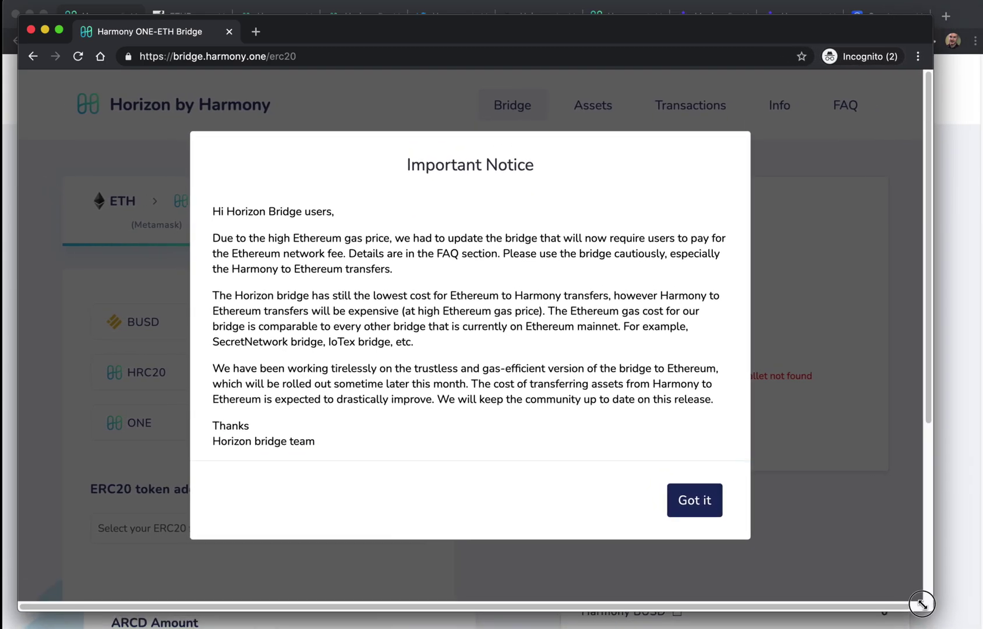
{"action": "left_click_drag", "start_coordinate": [585, 35], "coordinate": [570, 23]}
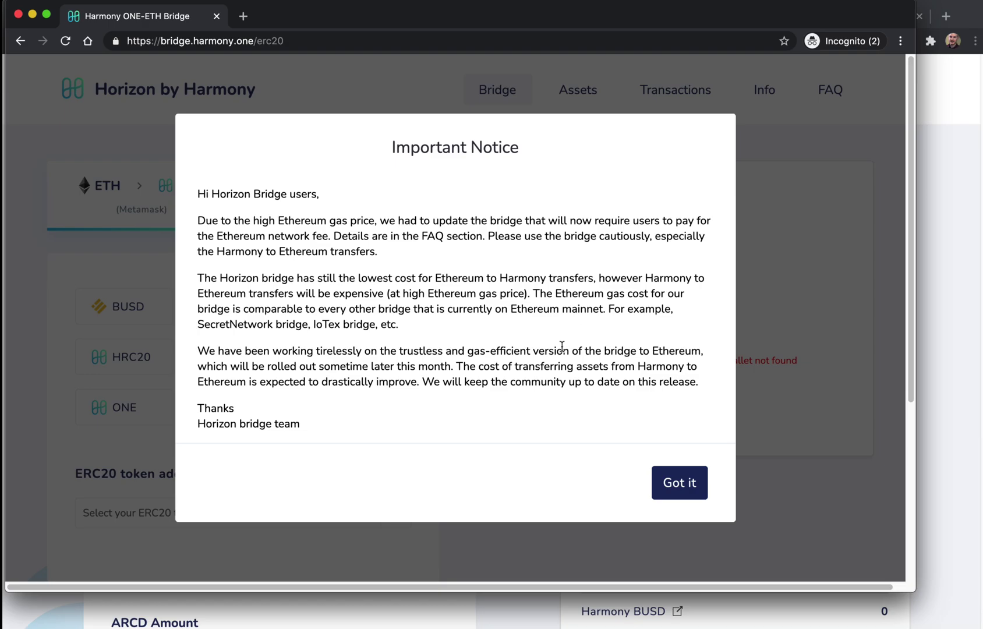
Highlight the gas-efficient bridge passage, then dismiss the Important Notice with Got it.
{"action": "left_click_drag", "start_coordinate": [466, 351], "coordinate": [413, 377]}
{"action": "left_click", "coordinate": [432, 378]}
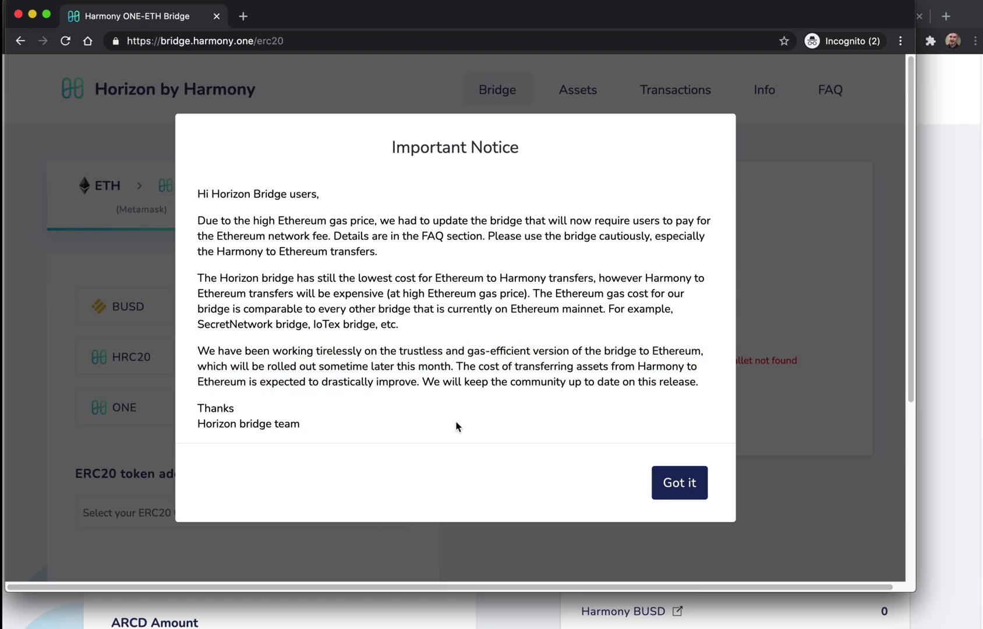
{"action": "left_click", "coordinate": [685, 486]}
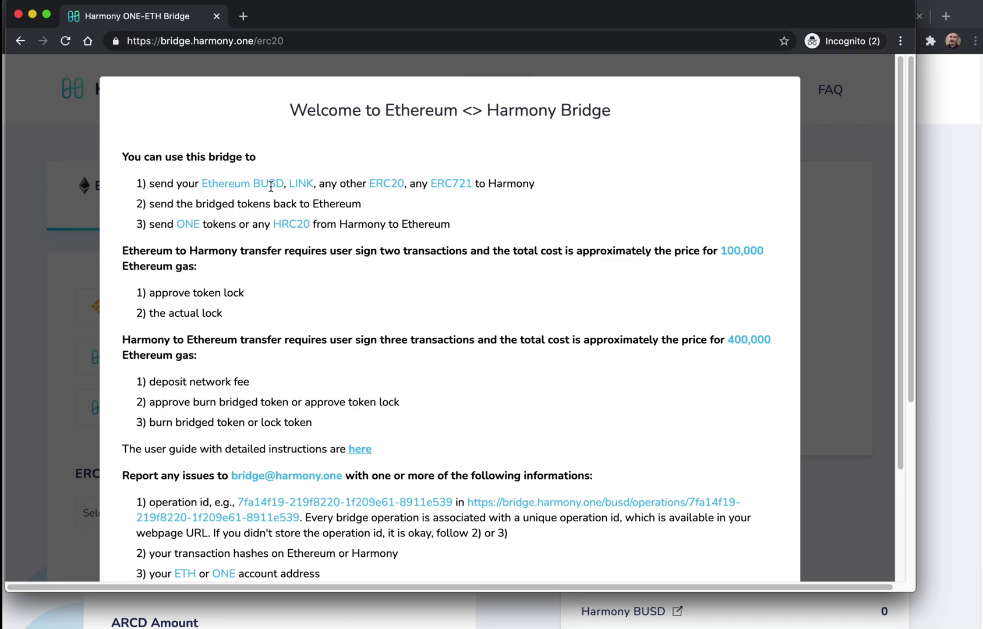
Highlight BUSD, LINK and ERC721 among the supported tokens in the Welcome dialog.
{"action": "left_click_drag", "start_coordinate": [253, 184], "coordinate": [328, 187]}
{"action": "left_click", "coordinate": [351, 188]}
{"action": "left_click_drag", "start_coordinate": [432, 184], "coordinate": [466, 184]}
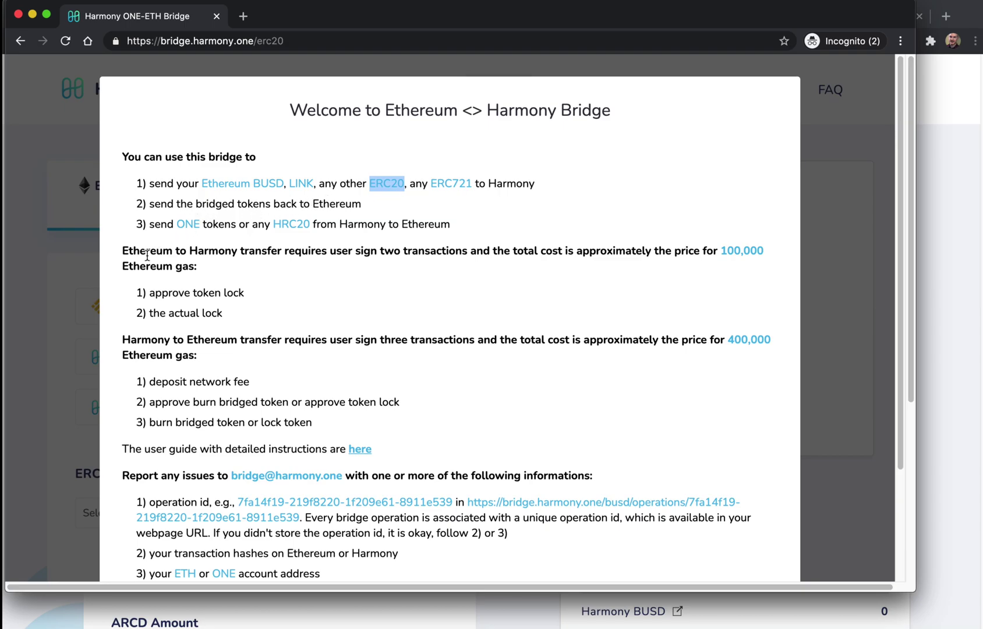
{"action": "left_click_drag", "start_coordinate": [146, 254], "coordinate": [240, 326]}
Scroll to the bottom of the Welcome dialog and dismiss it with Got it.
{"action": "scroll", "coordinate": [242, 313], "scroll_direction": "down", "scroll_amount": 2}
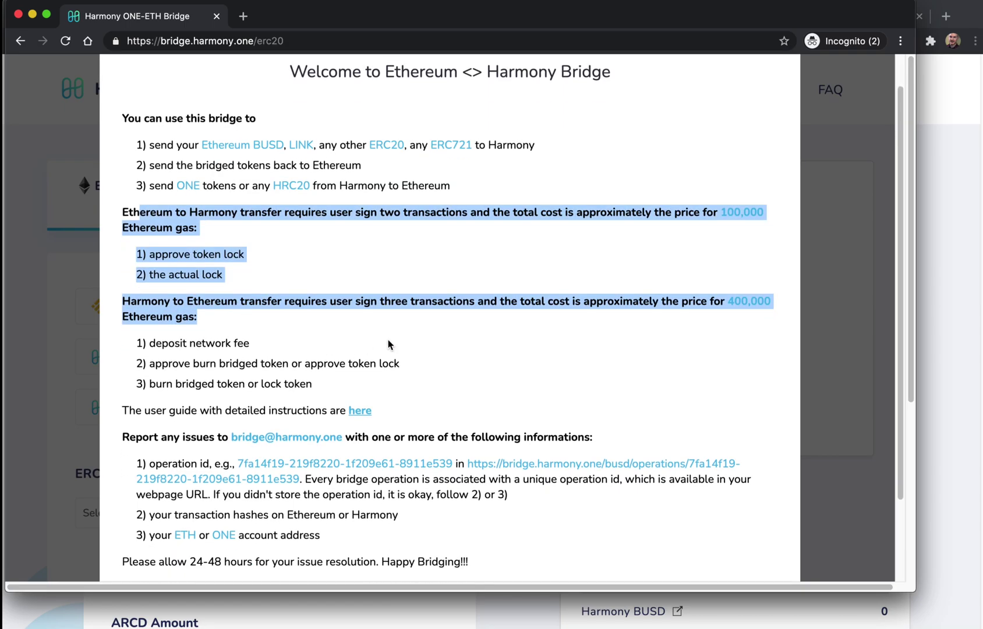
{"action": "scroll", "coordinate": [442, 437], "scroll_direction": "down", "scroll_amount": 1}
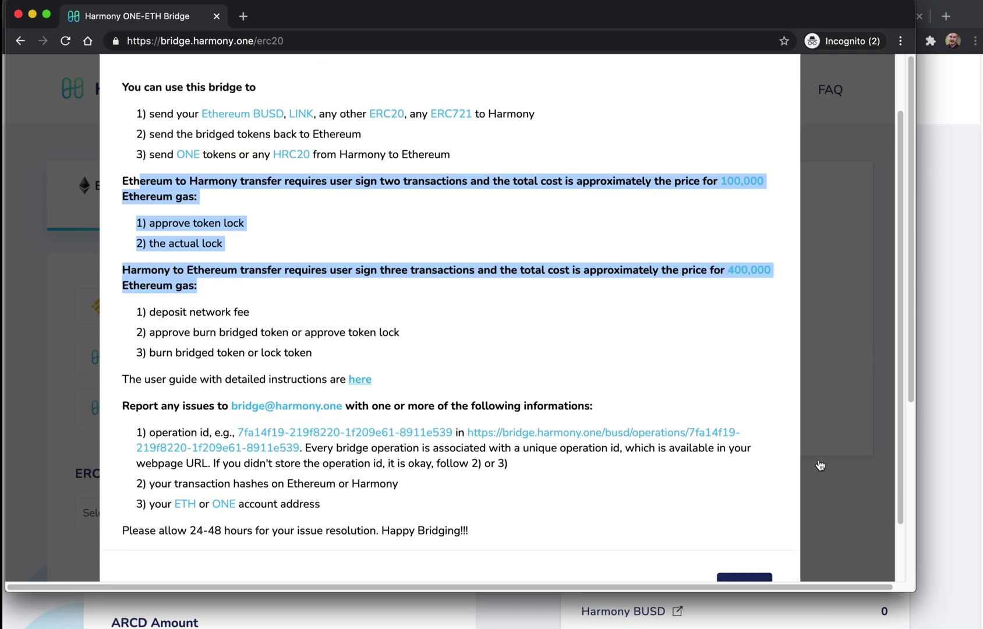
{"action": "scroll", "coordinate": [819, 465], "scroll_direction": "down", "scroll_amount": 2}
{"action": "left_click", "coordinate": [744, 527]}
{"action": "left_click", "coordinate": [496, 350]}
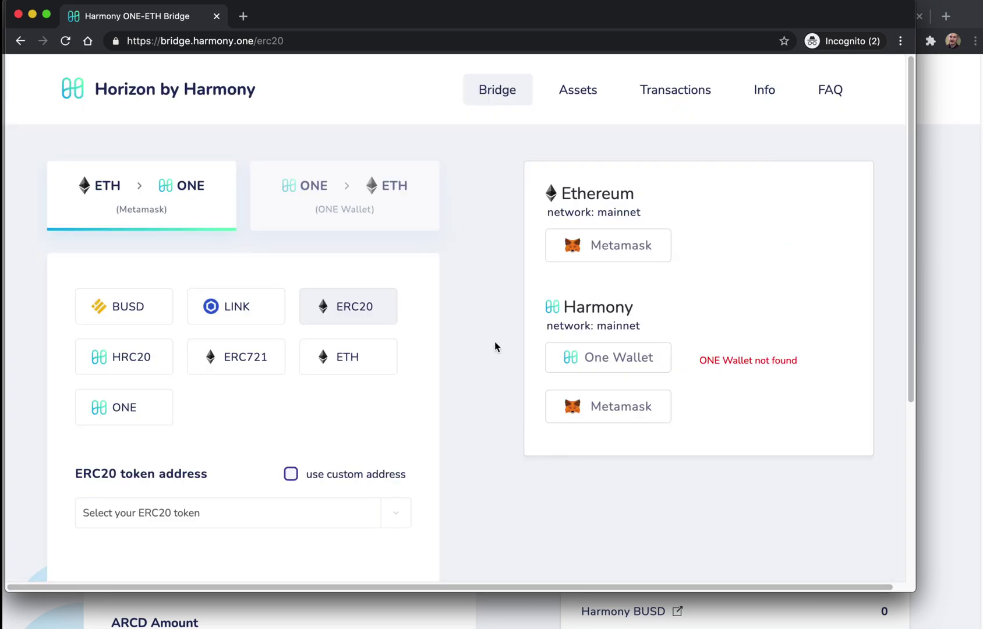
{"action": "left_click", "coordinate": [297, 16]}
Bring the main browser forward, disconnect both wallets and reconnect the Metamask Ethereum account.
{"action": "left_click_drag", "start_coordinate": [174, 22], "coordinate": [606, 131]}
{"action": "left_click", "coordinate": [412, 152]}
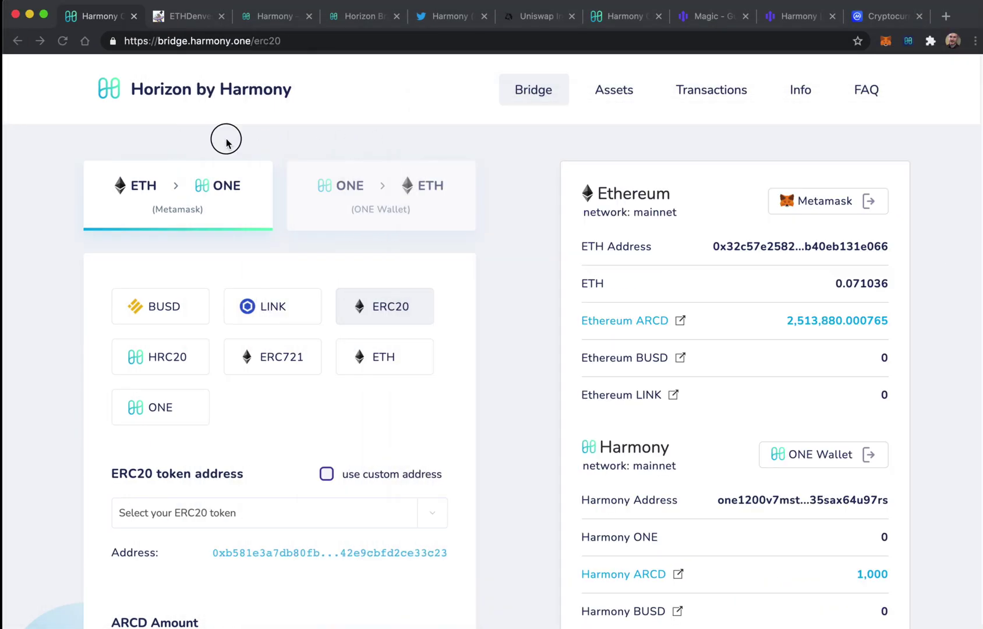
{"action": "left_click", "coordinate": [839, 207]}
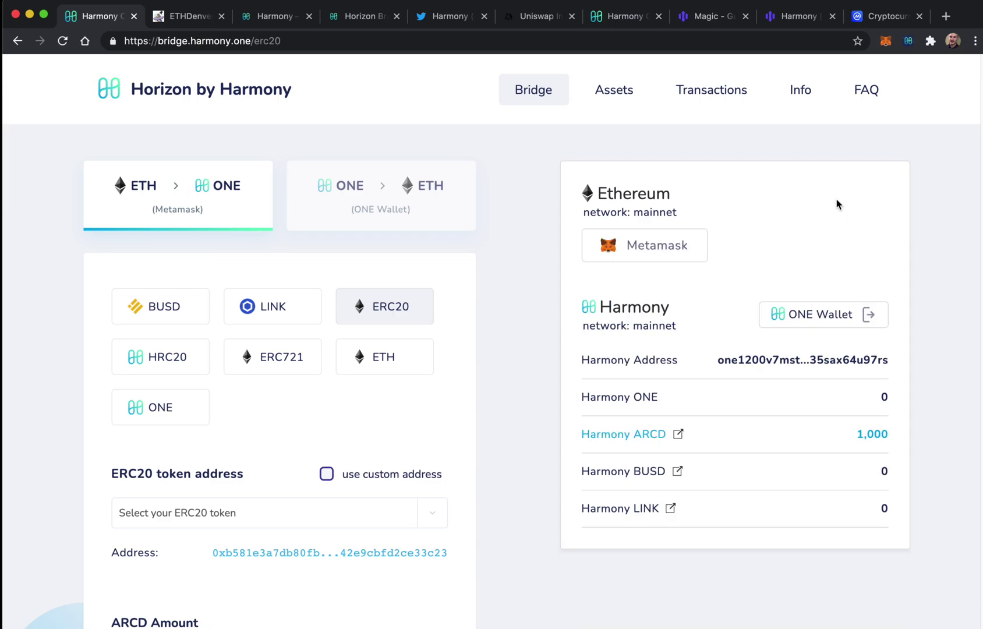
{"action": "left_click", "coordinate": [813, 319]}
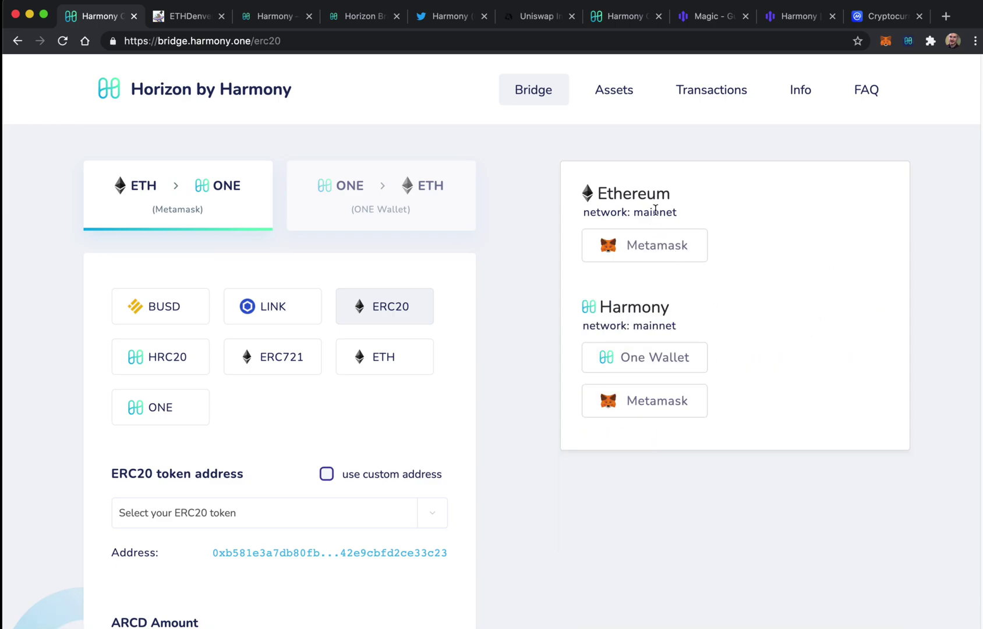
{"action": "left_click", "coordinate": [660, 246]}
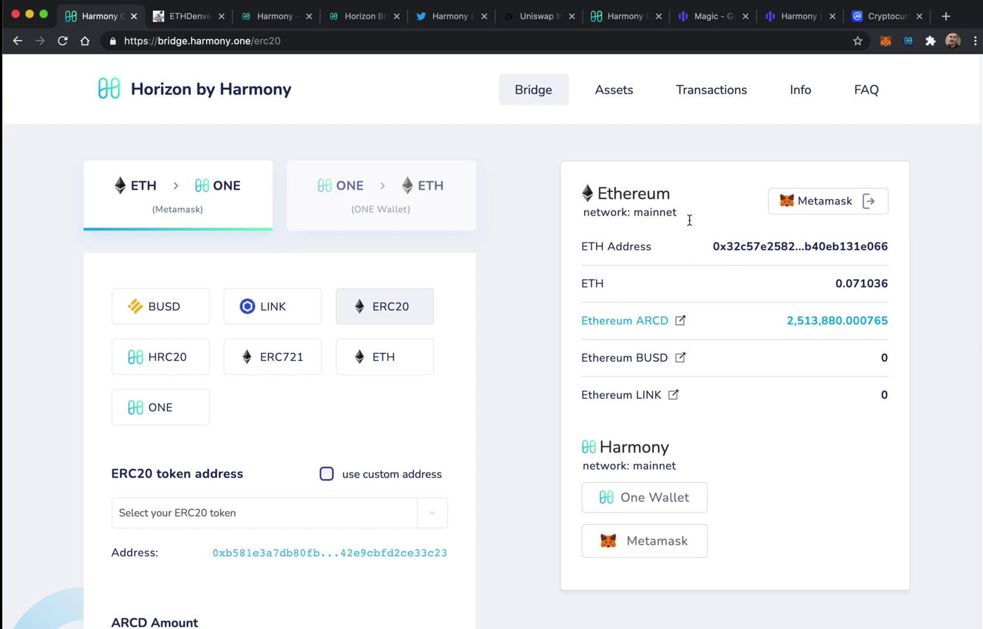
Connect the ONE Wallet to the bridge with its Main account and approve the sign-in.
{"action": "scroll", "coordinate": [657, 478], "scroll_direction": "down", "scroll_amount": 1}
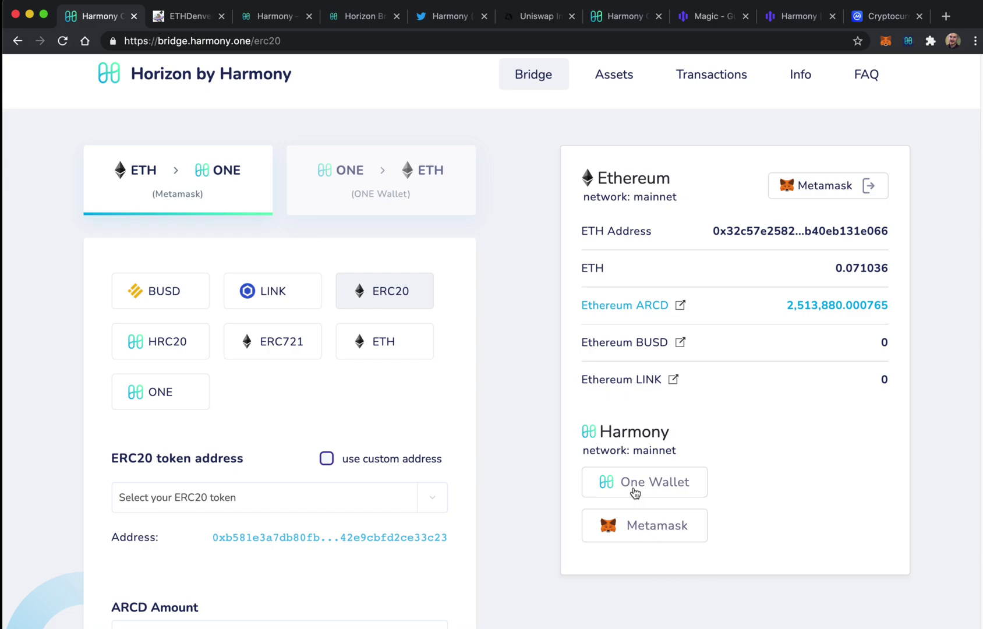
{"action": "left_click", "coordinate": [638, 491]}
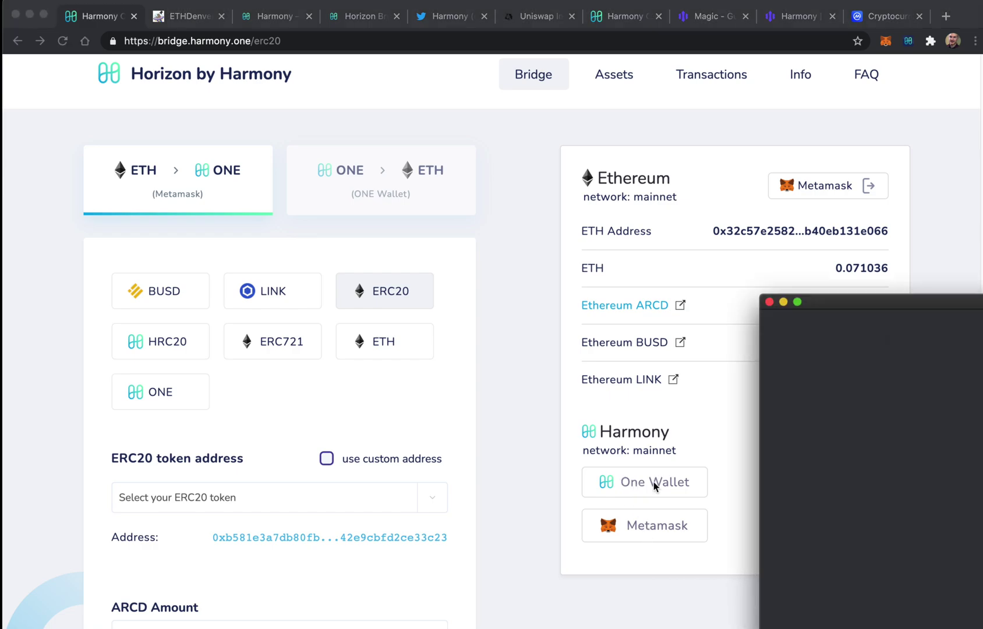
{"action": "left_click_drag", "start_coordinate": [892, 294], "coordinate": [686, 148]}
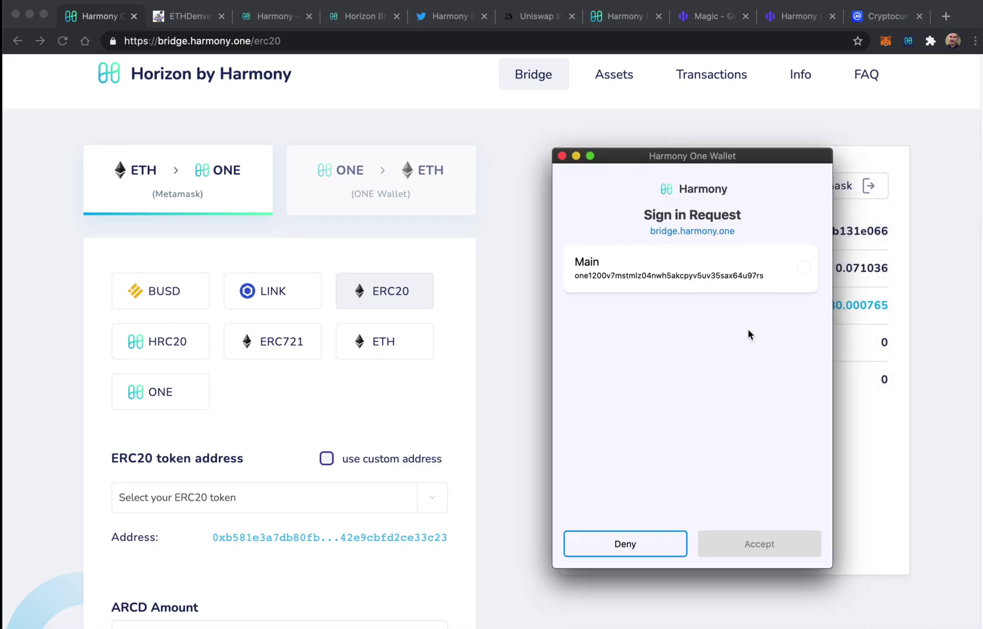
{"action": "left_click", "coordinate": [779, 272]}
{"action": "left_click", "coordinate": [781, 551]}
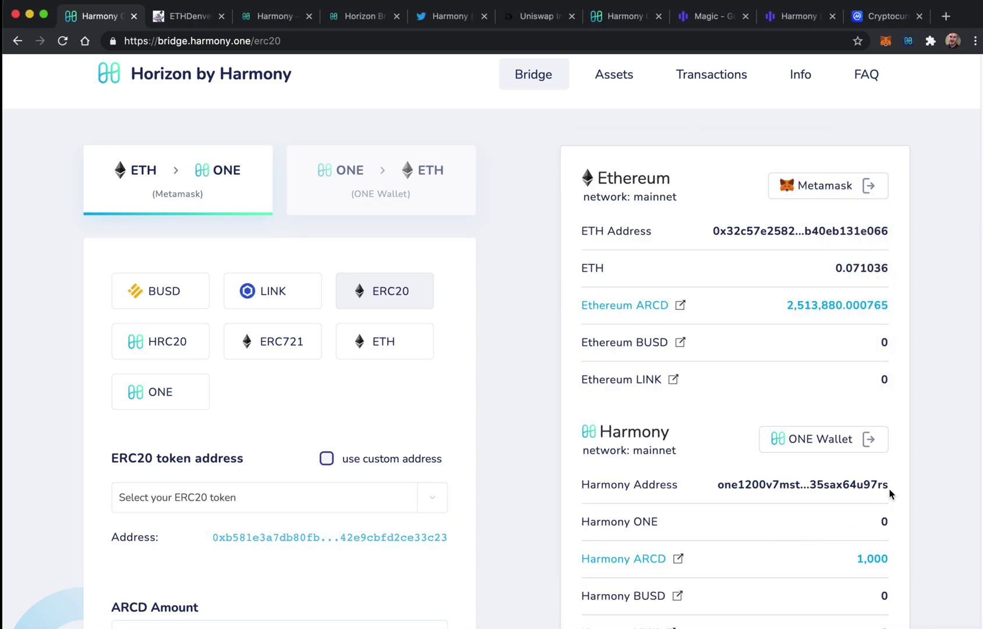
Review the Harmony balances, including 1,000 ARCD, then switch to the Uniswap ARCD-ETH pair page.
{"action": "scroll", "coordinate": [882, 493], "scroll_direction": "down", "scroll_amount": 1}
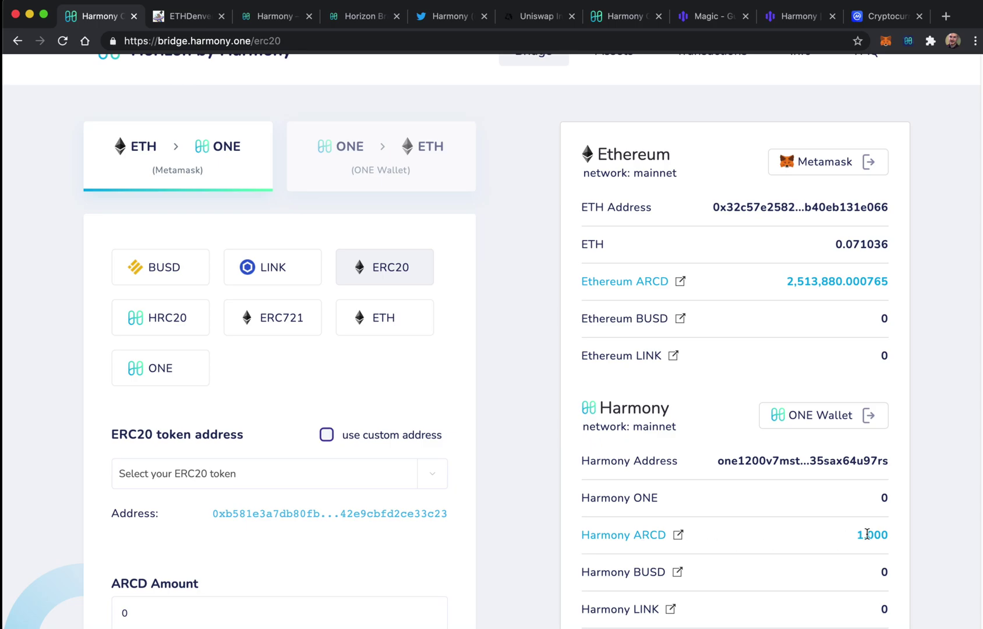
{"action": "scroll", "coordinate": [786, 530], "scroll_direction": "down", "scroll_amount": 1}
{"action": "scroll", "coordinate": [605, 483], "scroll_direction": "up", "scroll_amount": 3}
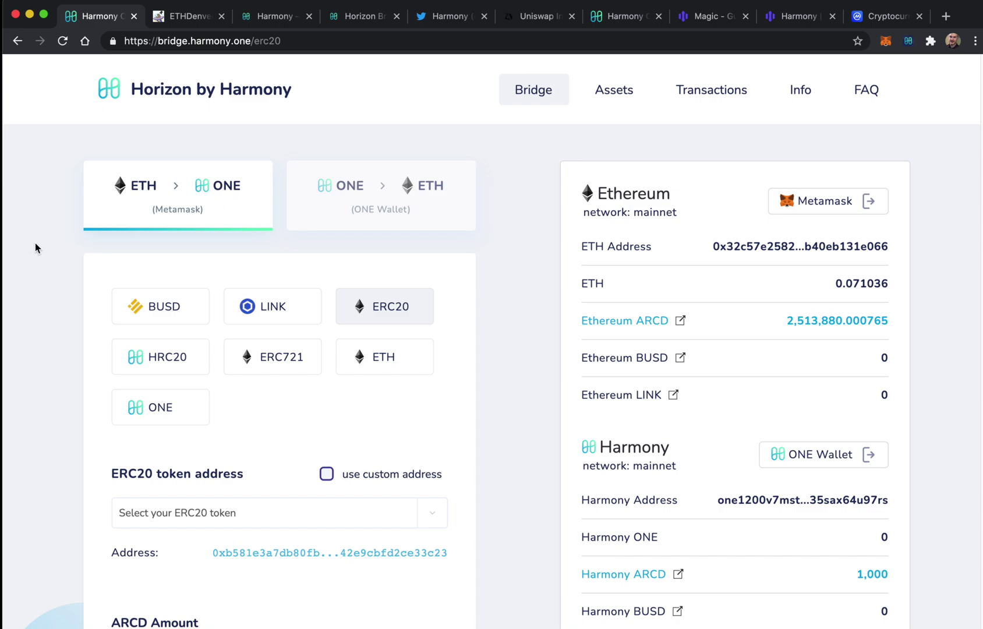
{"action": "scroll", "coordinate": [95, 235], "scroll_direction": "down", "scroll_amount": 1}
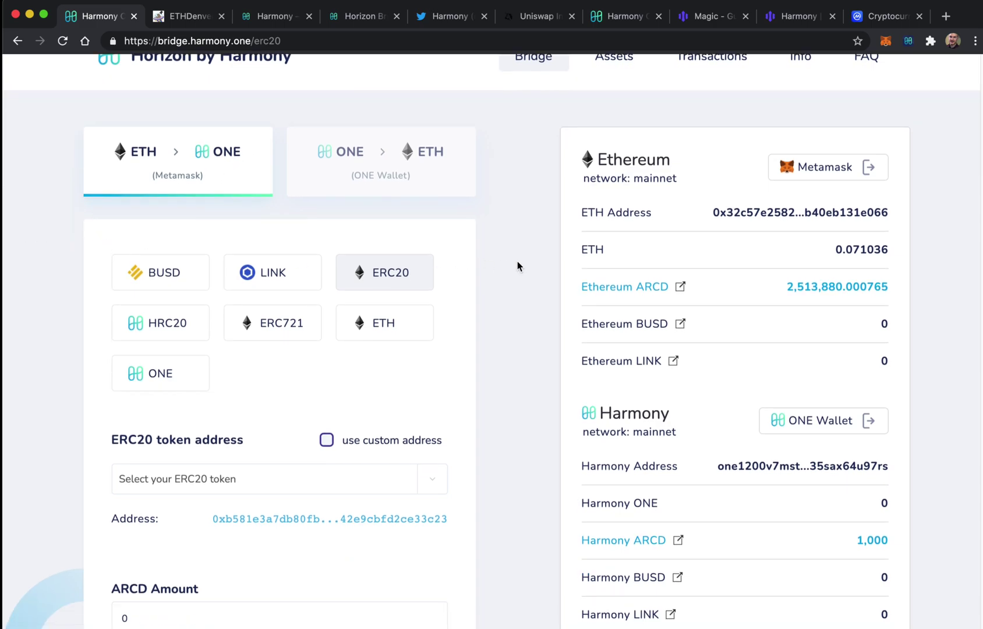
{"action": "scroll", "coordinate": [517, 263], "scroll_direction": "down", "scroll_amount": 1}
{"action": "scroll", "coordinate": [229, 423], "scroll_direction": "down", "scroll_amount": 1}
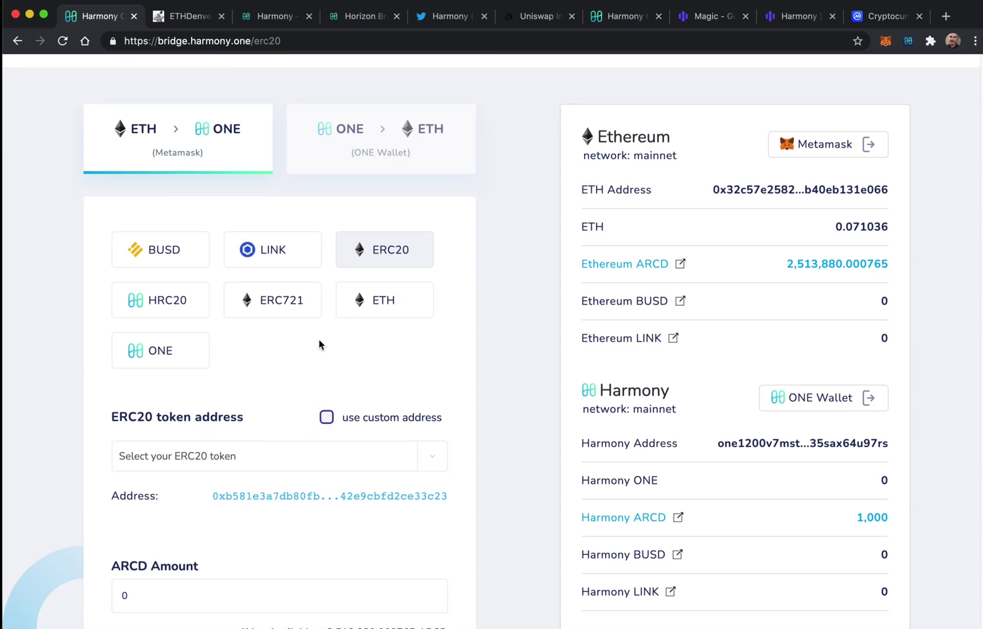
{"action": "key", "text": "super+6"}
Scroll the ARCD-ETH pair page and select its web address.
{"action": "scroll", "coordinate": [130, 256], "scroll_direction": "down", "scroll_amount": 7}
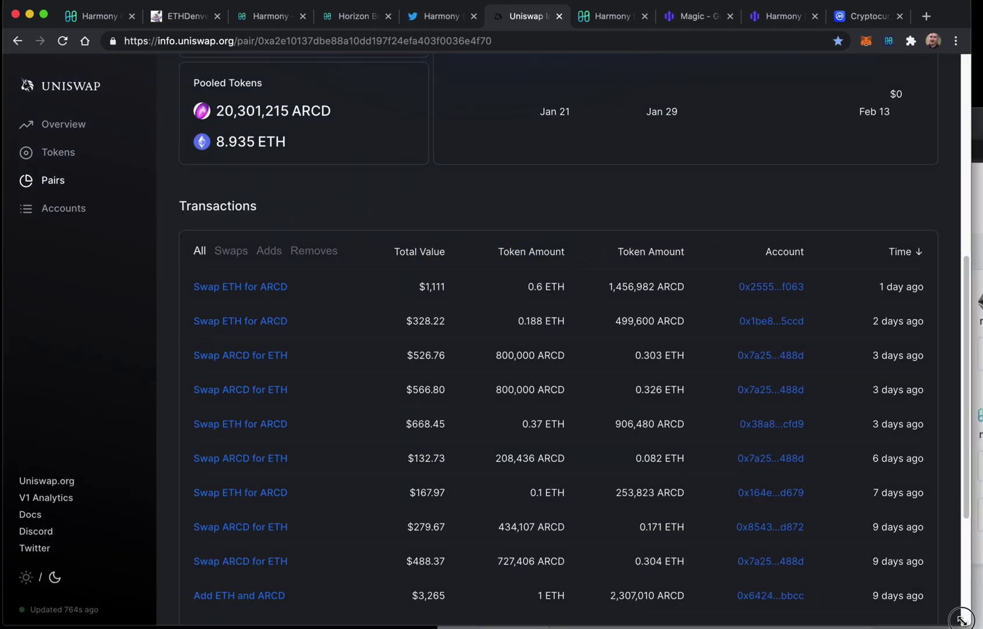
{"action": "scroll", "coordinate": [706, 500], "scroll_direction": "down", "scroll_amount": 5}
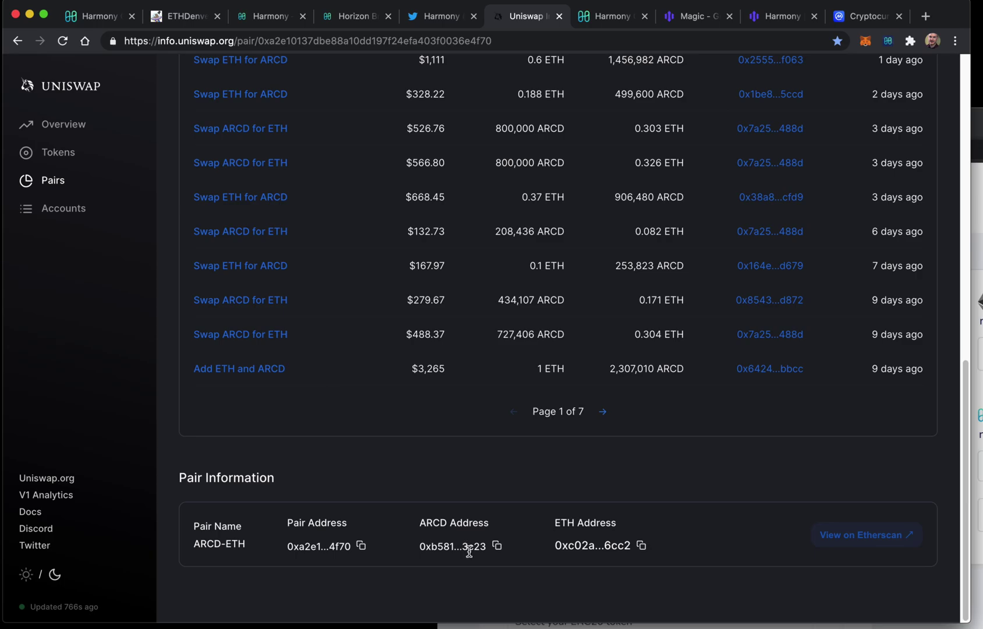
{"action": "left_click", "coordinate": [499, 549]}
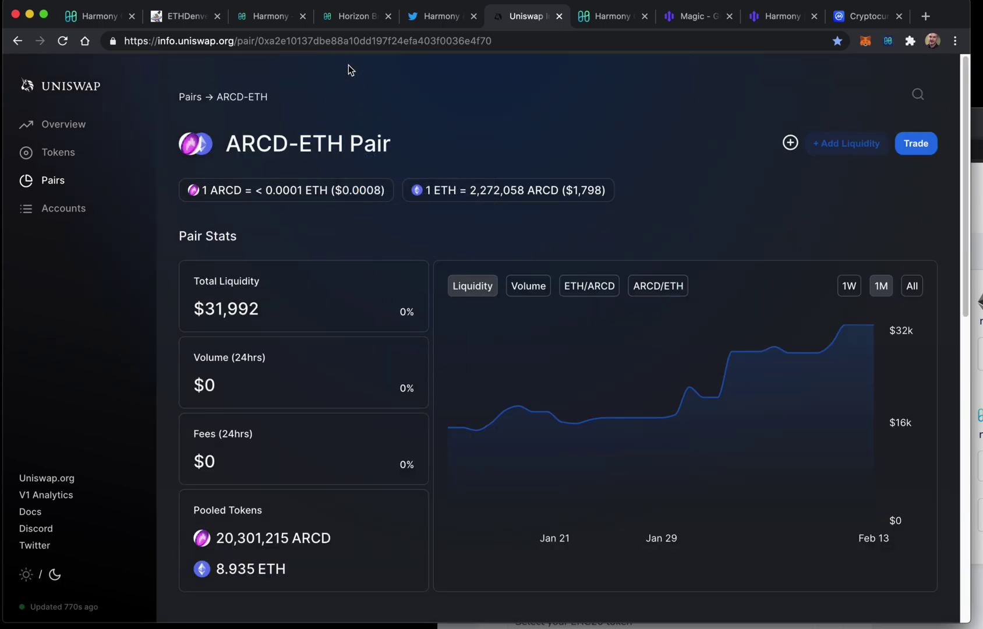
{"action": "left_click", "coordinate": [291, 40]}
{"action": "triple_click", "coordinate": [368, 41]}
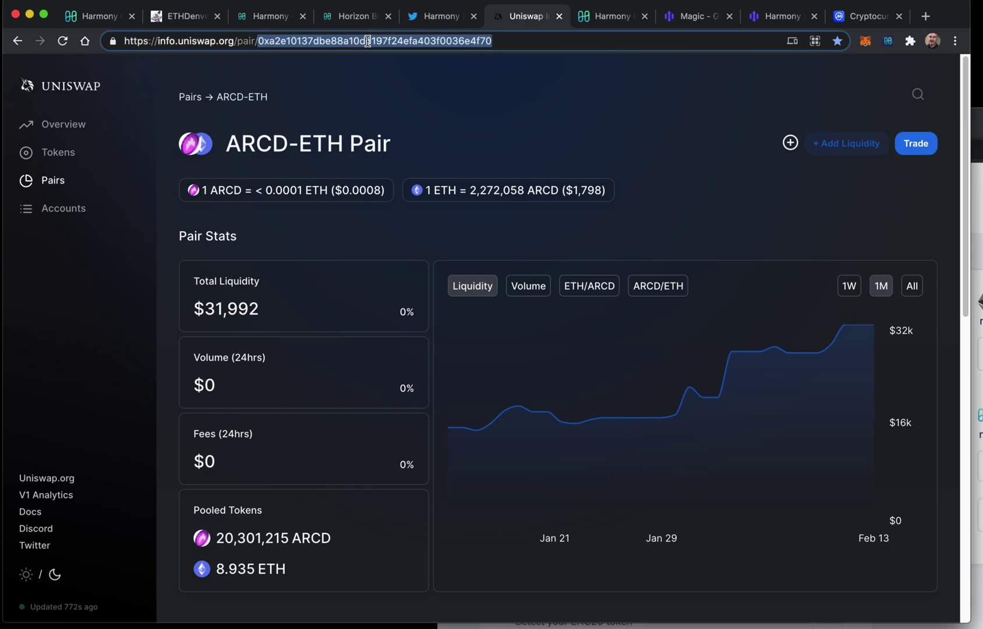
Copy the ARCD token address from Pair Information and return to the bridge tab.
{"action": "scroll", "coordinate": [396, 119], "scroll_direction": "down", "scroll_amount": 15}
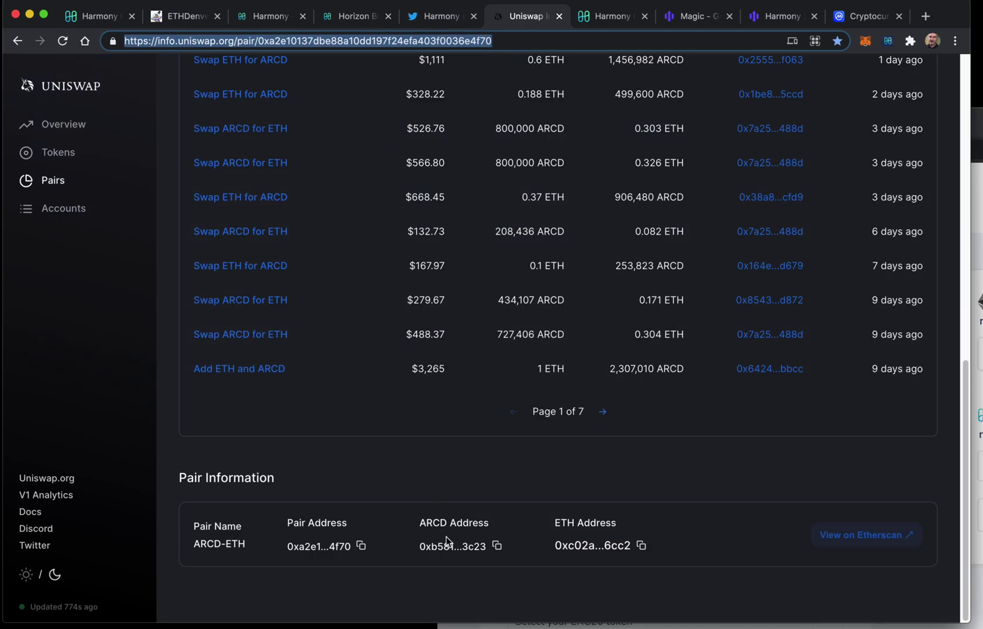
{"action": "right_click", "coordinate": [498, 547]}
{"action": "left_click", "coordinate": [496, 537]}
{"action": "left_click", "coordinate": [497, 548]}
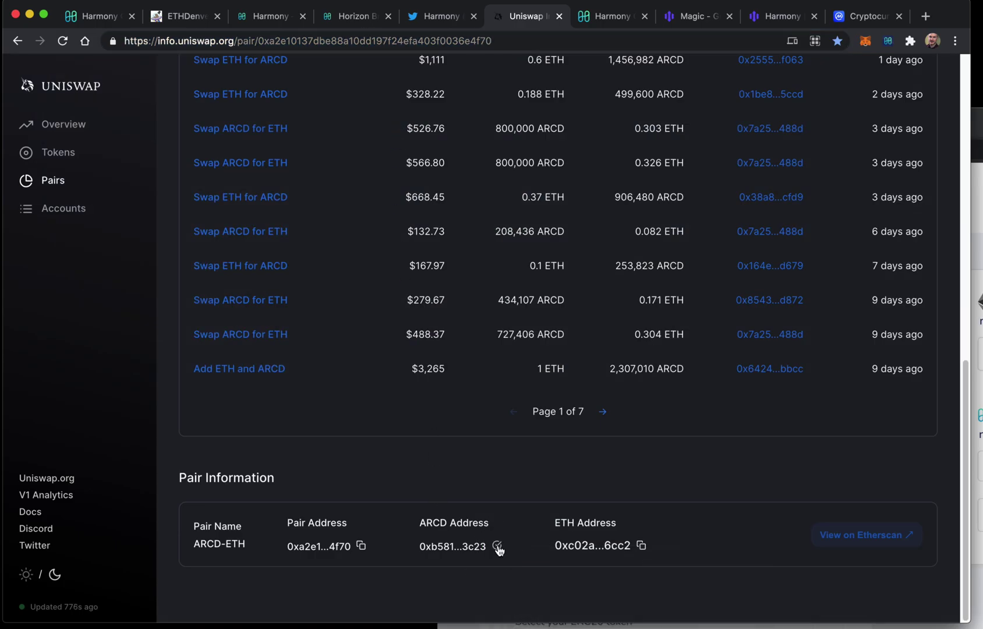
{"action": "key", "text": "super+1"}
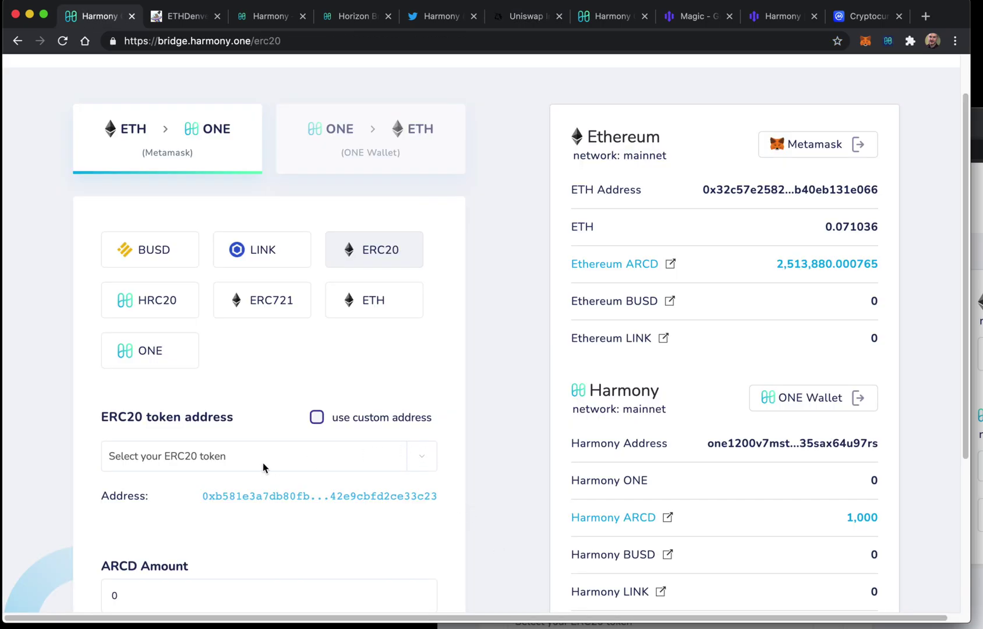
Switch the ERC20 token selection to a custom token address for ARCD.
{"action": "left_click", "coordinate": [210, 461]}
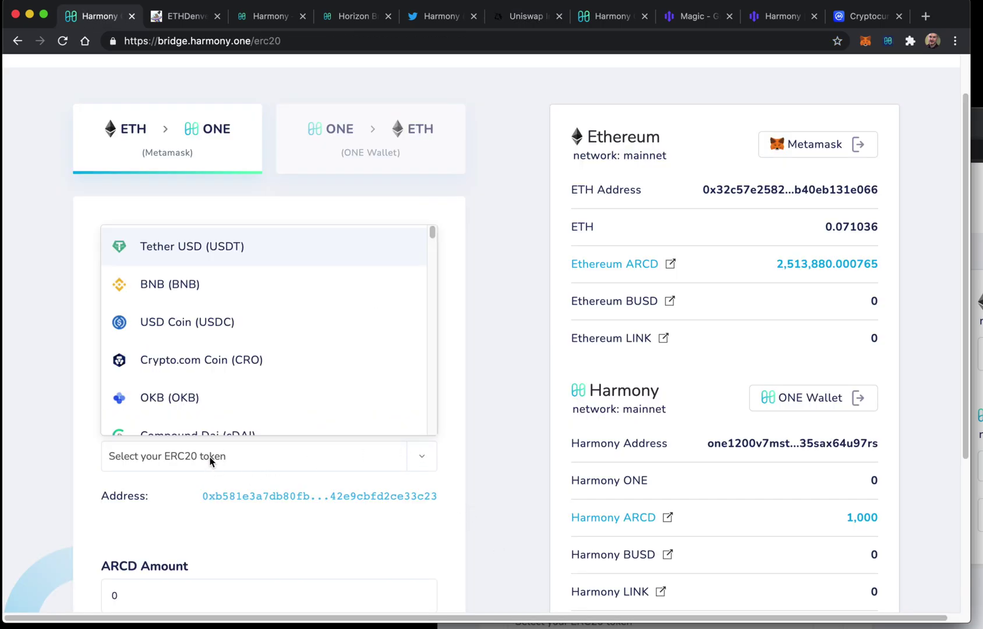
{"action": "left_click", "coordinate": [211, 458]}
{"action": "left_click", "coordinate": [317, 417]}
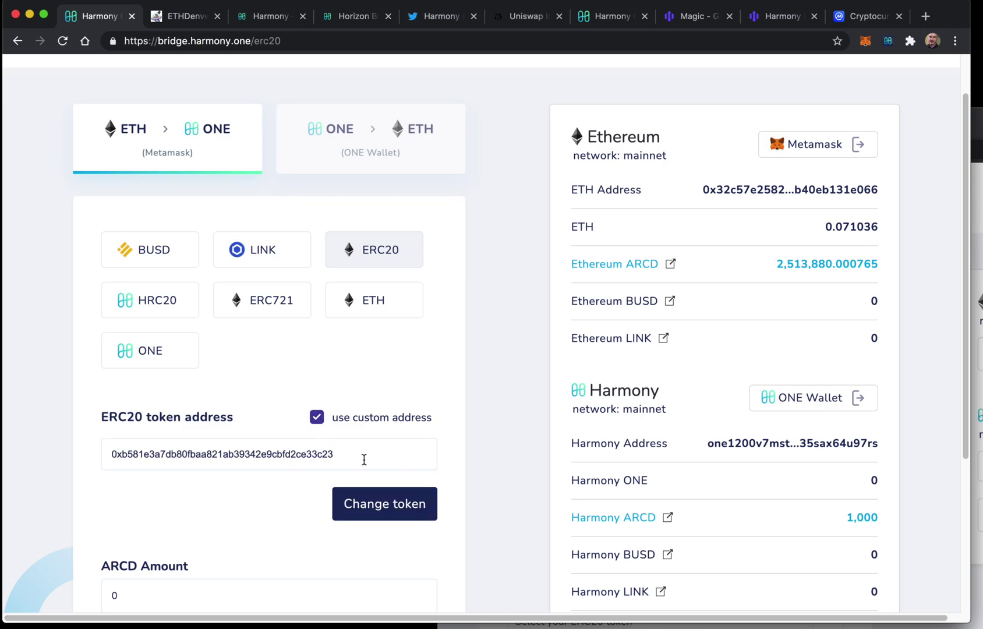
{"action": "scroll", "coordinate": [445, 461], "scroll_direction": "down", "scroll_amount": 5}
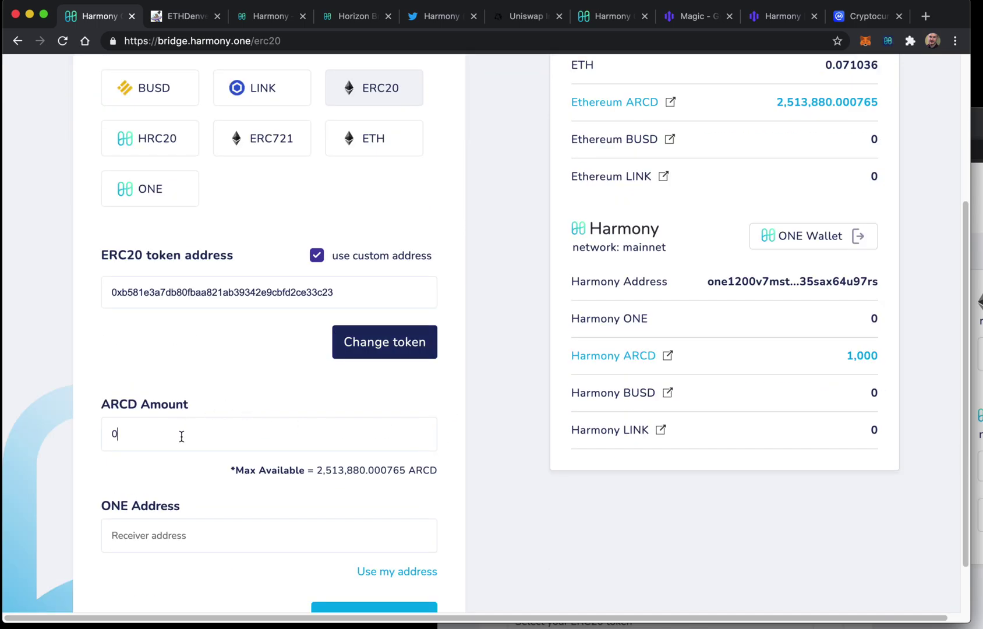
{"action": "scroll", "coordinate": [155, 444], "scroll_direction": "down", "scroll_amount": 1}
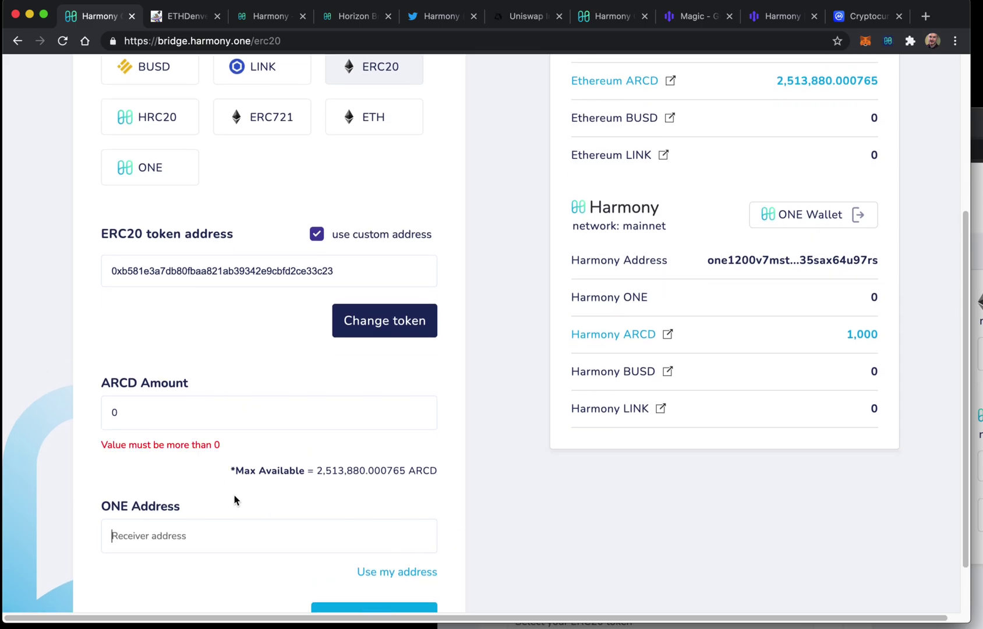
{"action": "scroll", "coordinate": [568, 457], "scroll_direction": "up", "scroll_amount": 5}
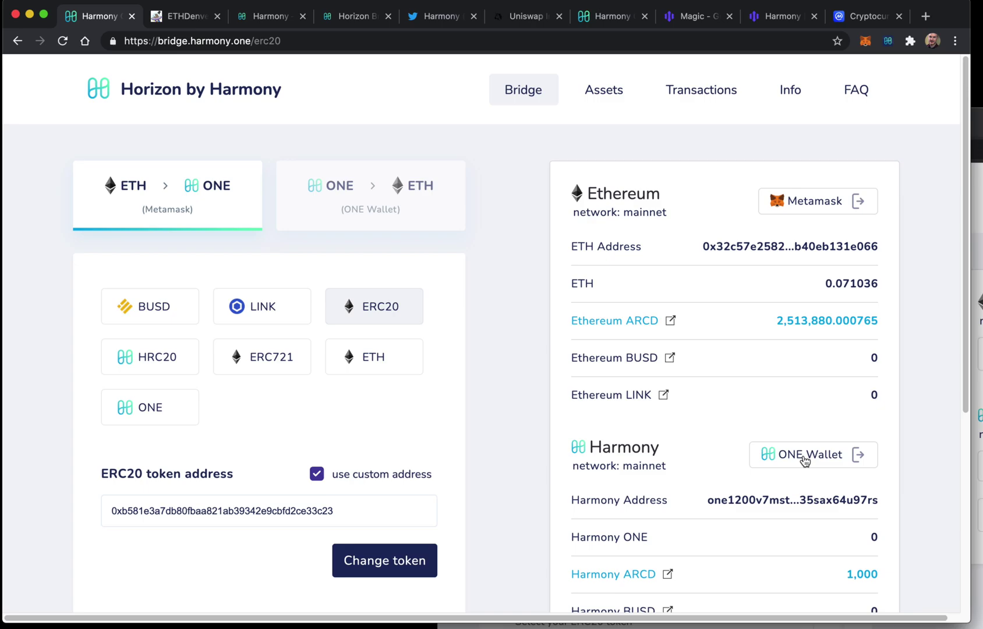
{"action": "scroll", "coordinate": [805, 461], "scroll_direction": "down", "scroll_amount": 1}
{"action": "scroll", "coordinate": [808, 424], "scroll_direction": "down", "scroll_amount": 3}
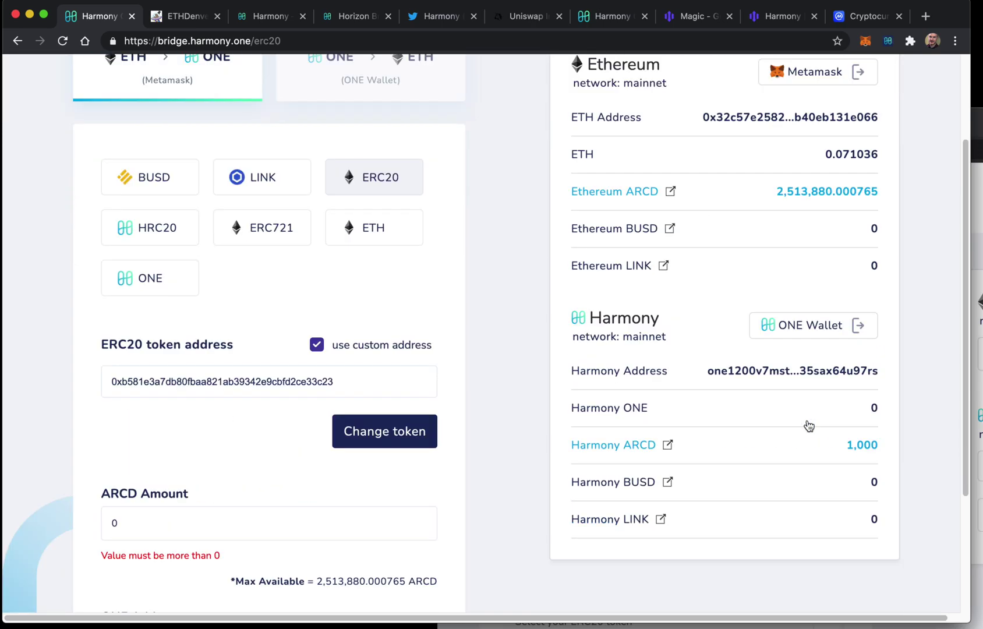
{"action": "scroll", "coordinate": [395, 524], "scroll_direction": "down", "scroll_amount": 4}
Fill the receiver with the Harmony address and enter an amount of 100000 ARCD.
{"action": "left_click", "coordinate": [404, 538]}
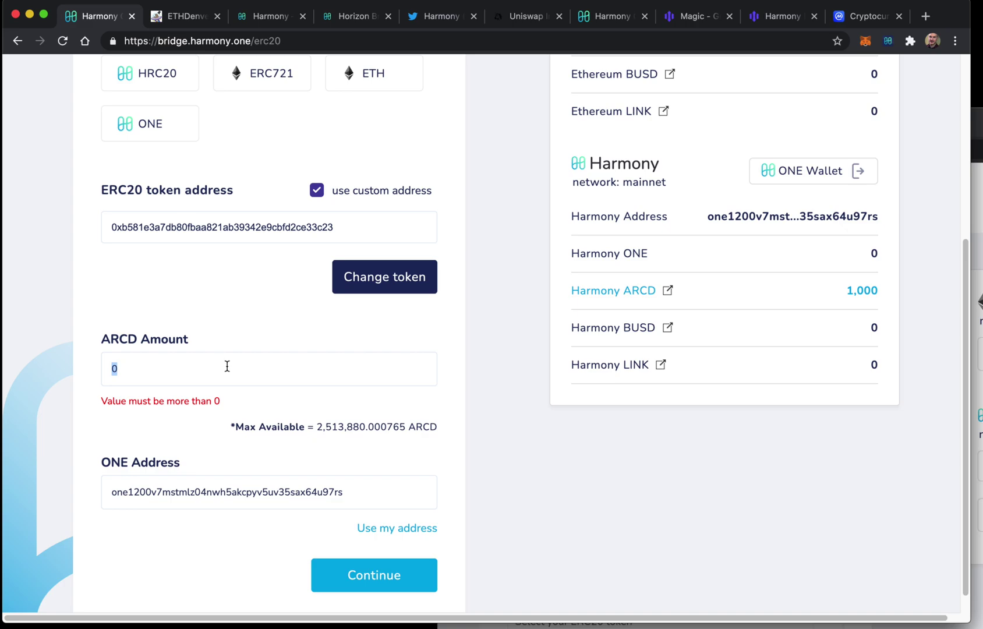
{"action": "type", "text": "100000"}
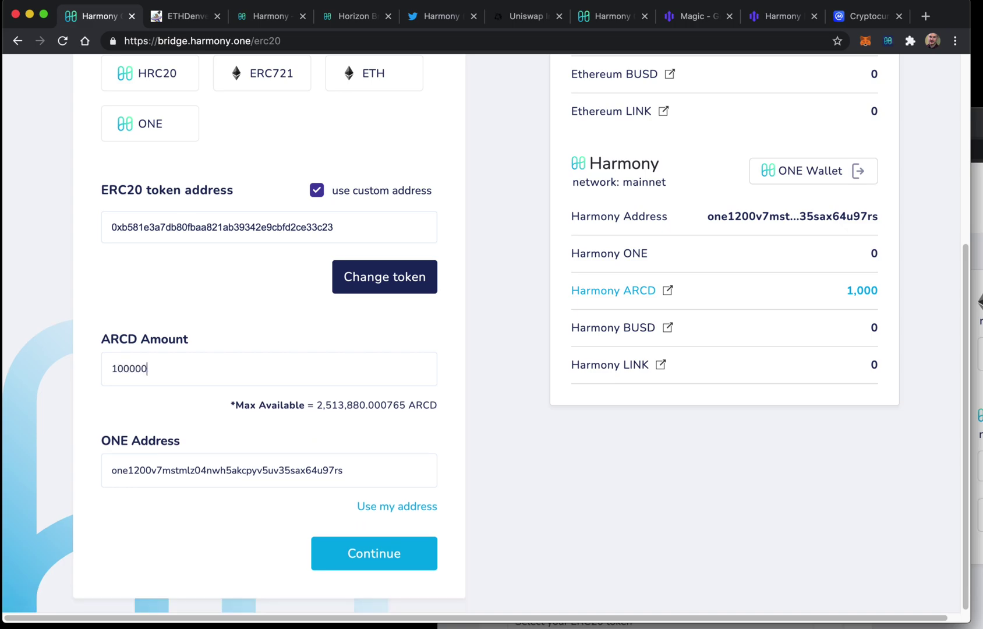
{"action": "scroll", "coordinate": [551, 407], "scroll_direction": "up", "scroll_amount": 3}
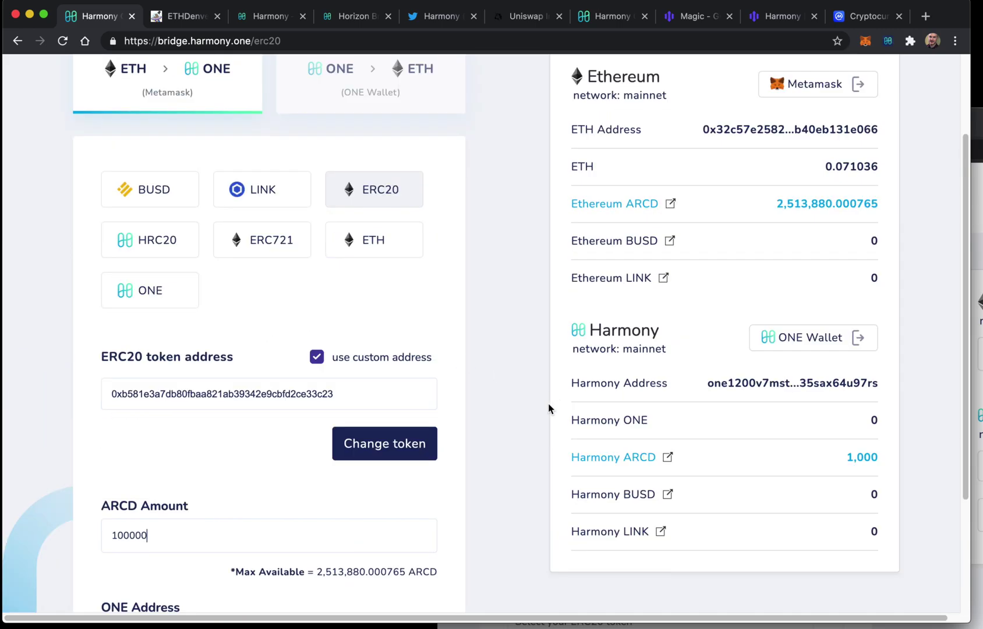
{"action": "scroll", "coordinate": [512, 413], "scroll_direction": "up", "scroll_amount": 2}
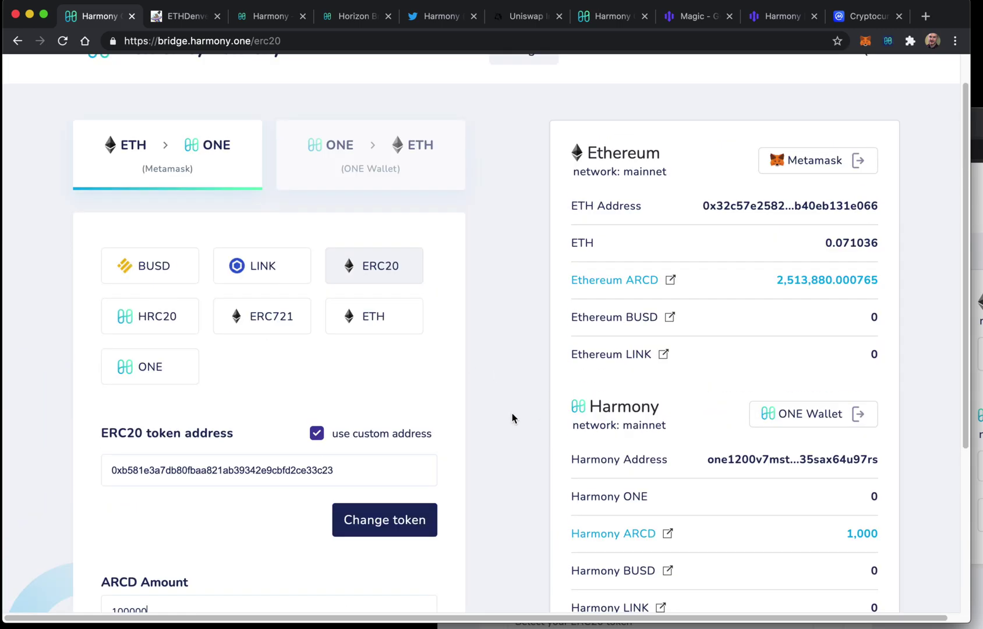
{"action": "scroll", "coordinate": [512, 414], "scroll_direction": "down", "scroll_amount": 2}
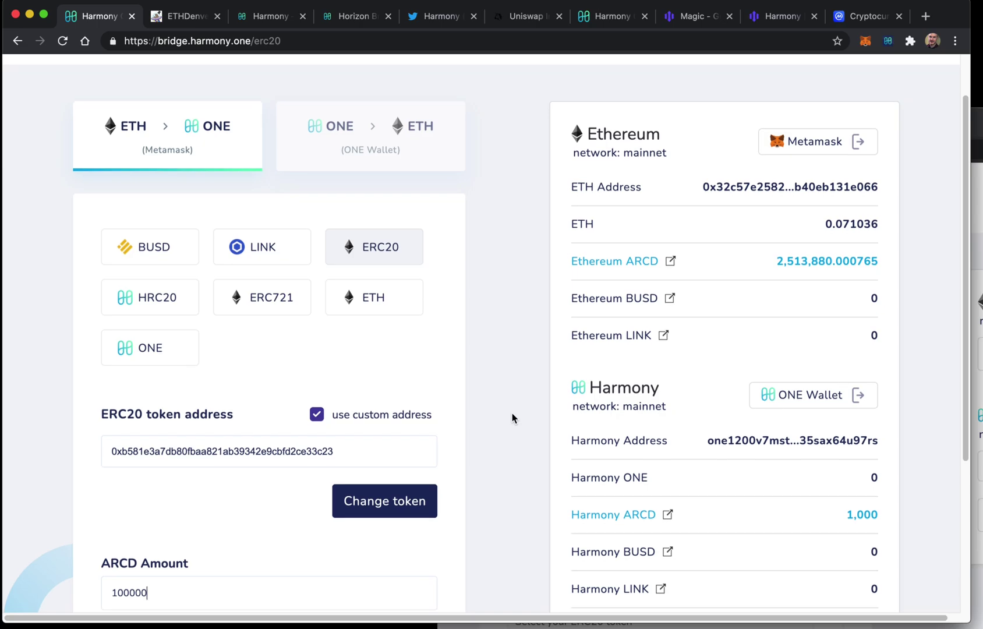
{"action": "scroll", "coordinate": [512, 412], "scroll_direction": "down", "scroll_amount": 3}
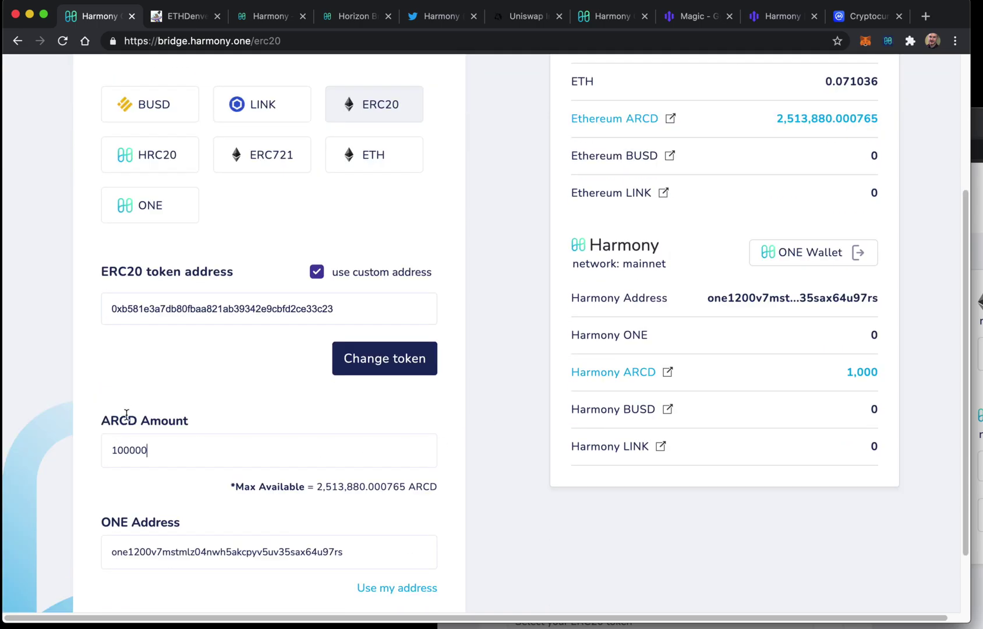
{"action": "scroll", "coordinate": [153, 408], "scroll_direction": "down", "scroll_amount": 1}
{"action": "scroll", "coordinate": [154, 408], "scroll_direction": "up", "scroll_amount": 5}
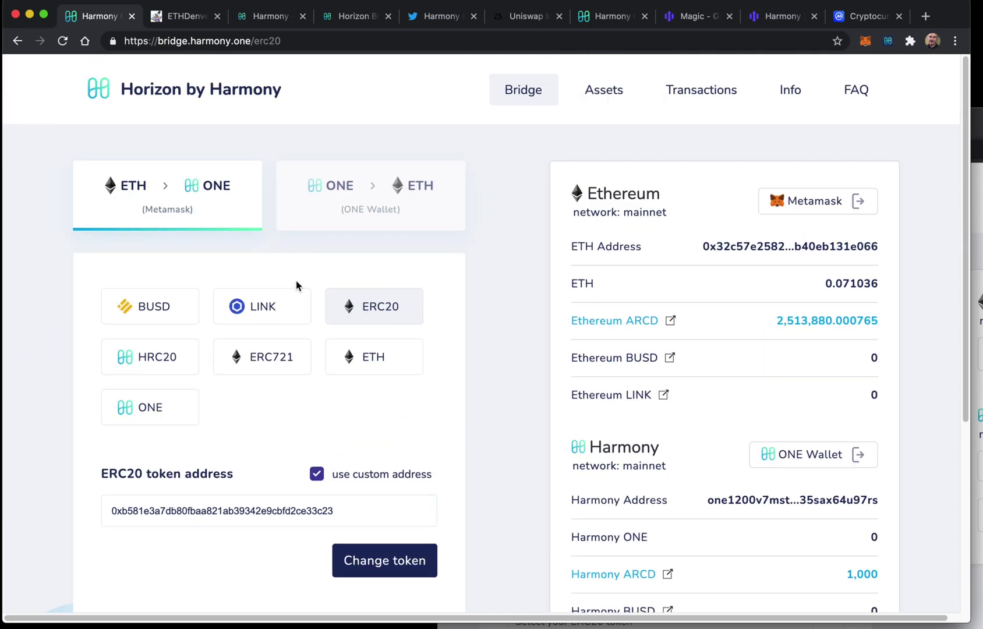
{"action": "scroll", "coordinate": [389, 277], "scroll_direction": "down", "scroll_amount": 3}
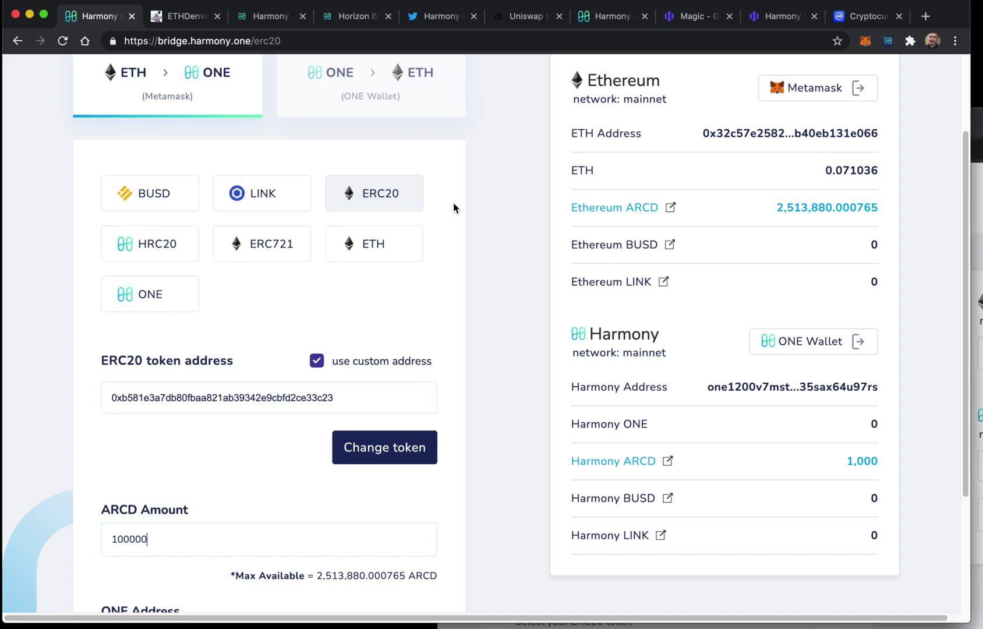
{"action": "left_click", "coordinate": [708, 21]}
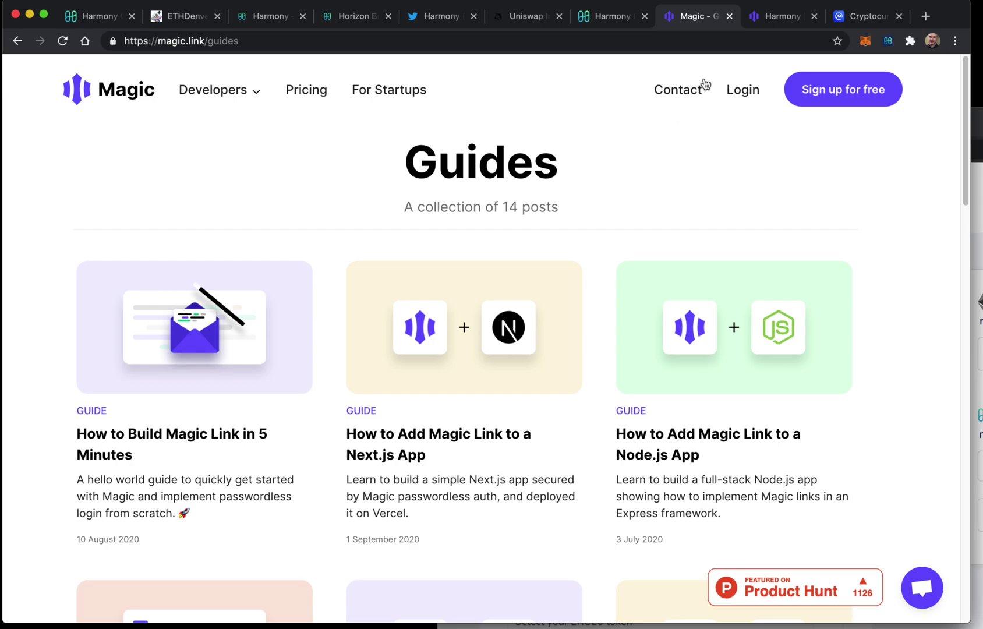
Skim Magic's Harmony integration docs, then return to the bridge form showing 100000 ARCD.
{"action": "left_click", "coordinate": [777, 18]}
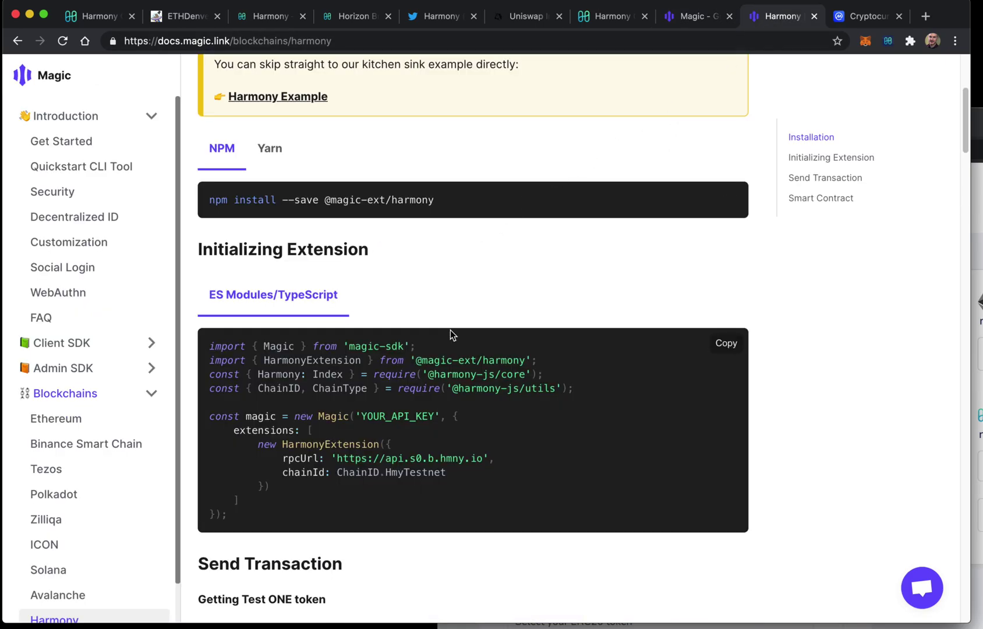
{"action": "scroll", "coordinate": [432, 448], "scroll_direction": "down", "scroll_amount": 1}
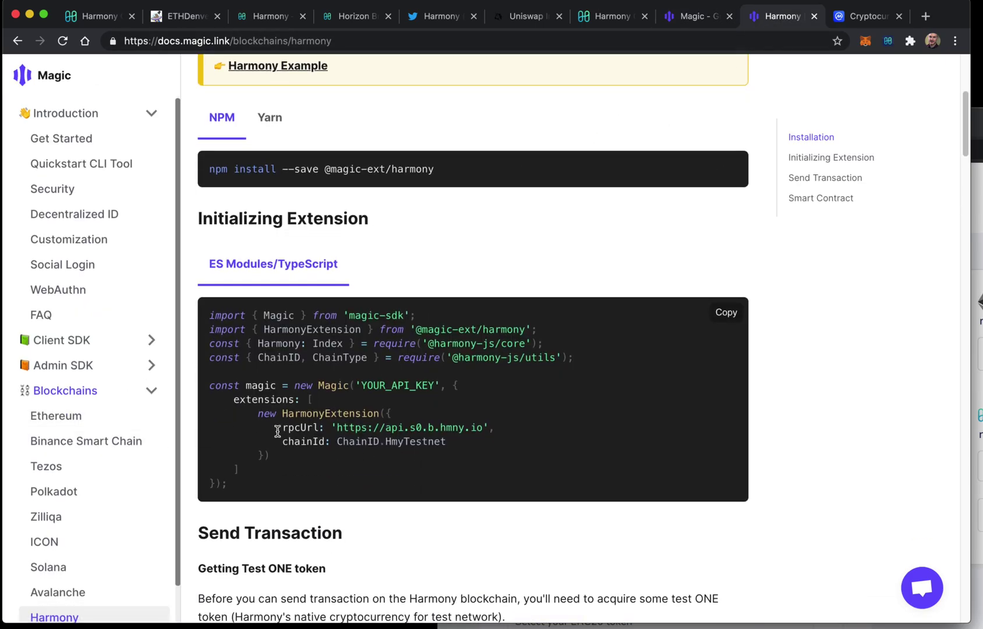
{"action": "key", "text": "super+1"}
{"action": "scroll", "coordinate": [285, 414], "scroll_direction": "down", "scroll_amount": 3}
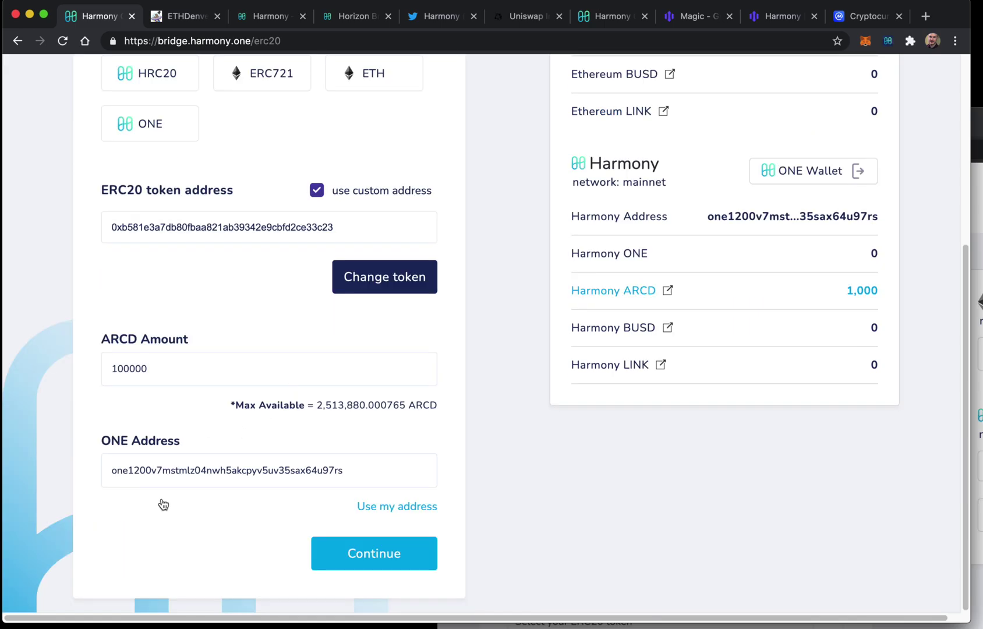
Start the 100,000 ARCD bridge transfer and approve the bridge spending ARCD in MetaMask.
{"action": "left_click", "coordinate": [348, 558]}
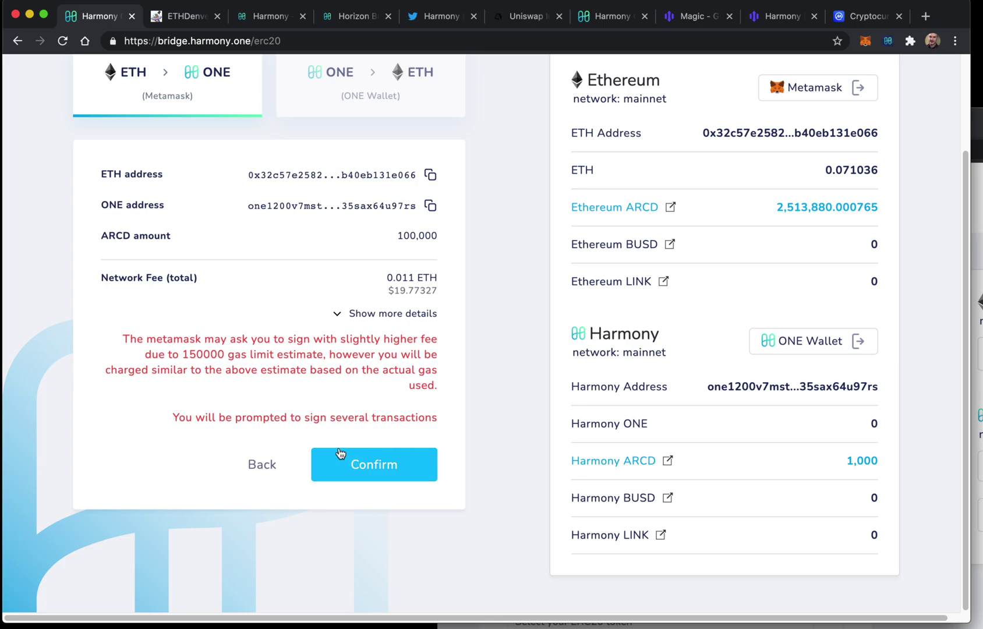
{"action": "left_click", "coordinate": [391, 459]}
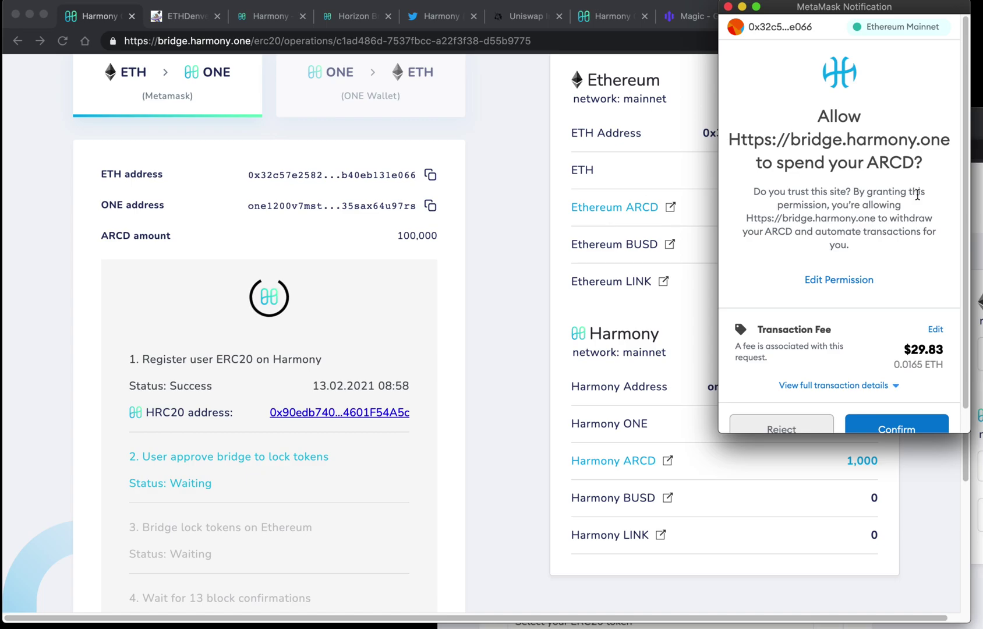
{"action": "scroll", "coordinate": [917, 195], "scroll_direction": "down", "scroll_amount": 1}
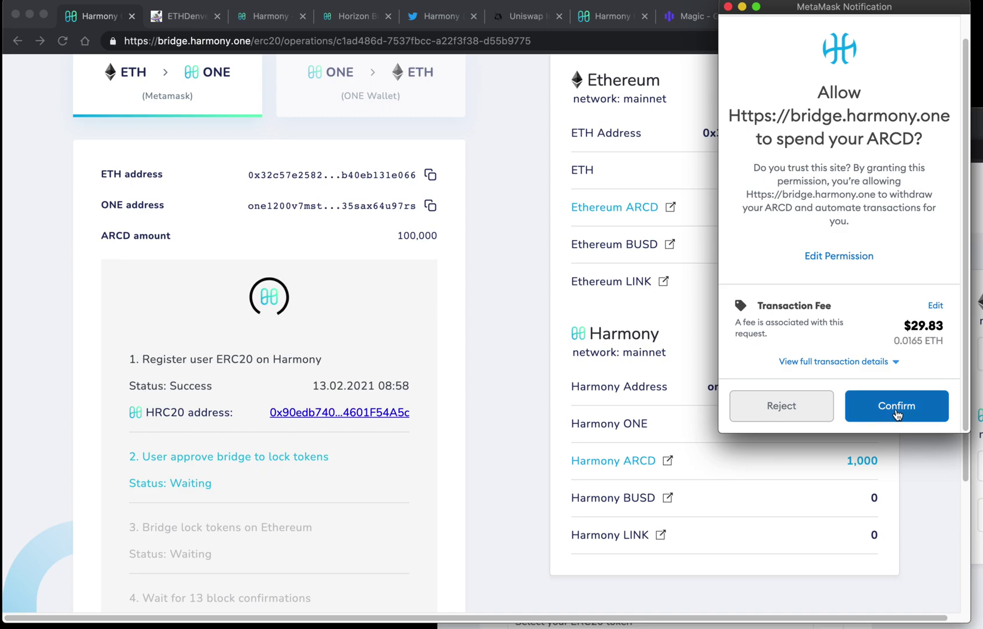
{"action": "scroll", "coordinate": [870, 250], "scroll_direction": "up", "scroll_amount": 1}
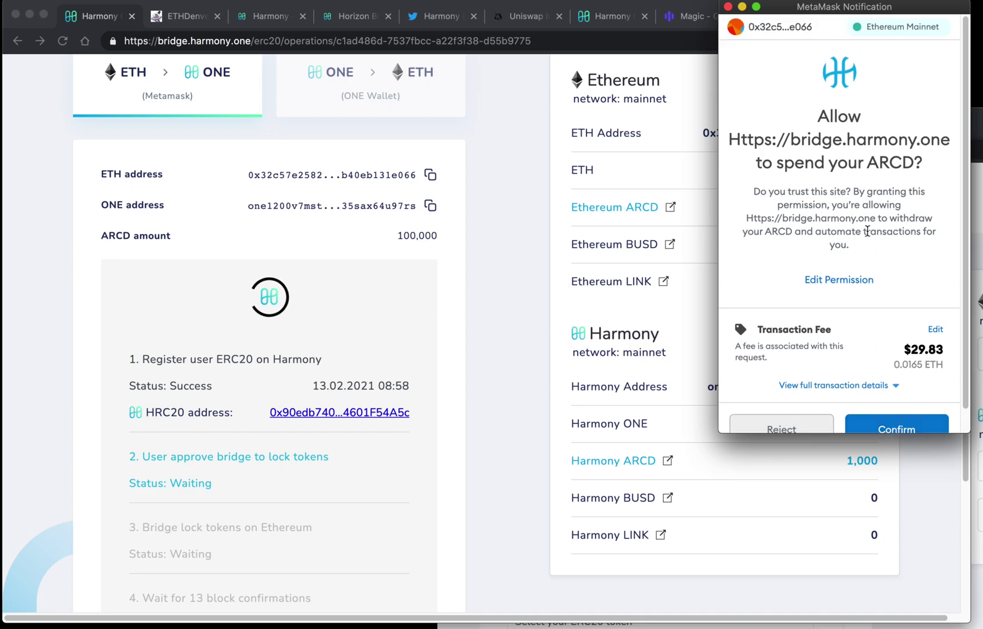
{"action": "scroll", "coordinate": [867, 230], "scroll_direction": "down", "scroll_amount": 1}
{"action": "left_click", "coordinate": [921, 405]}
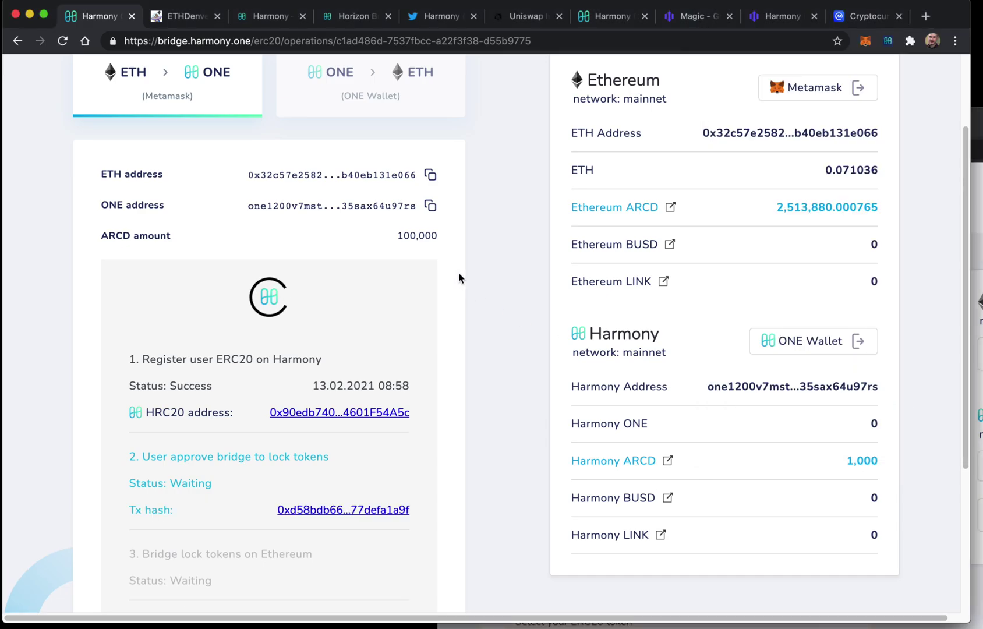
Once approval shows Success, confirm the MetaMask transaction locking the ARCD tokens on Ethereum.
{"action": "scroll", "coordinate": [462, 277], "scroll_direction": "down", "scroll_amount": 1}
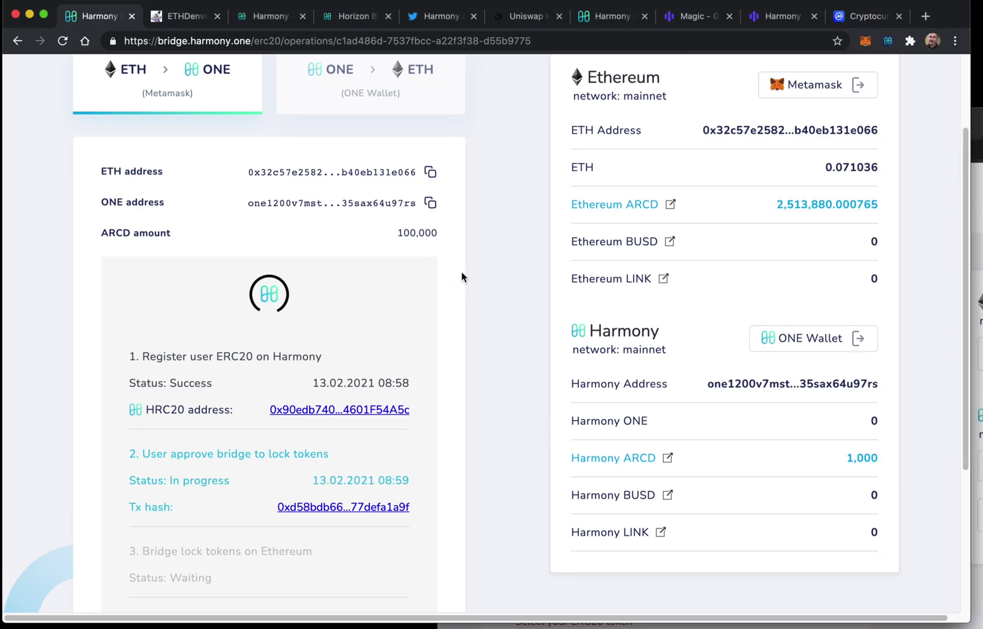
{"action": "scroll", "coordinate": [462, 275], "scroll_direction": "down", "scroll_amount": 1}
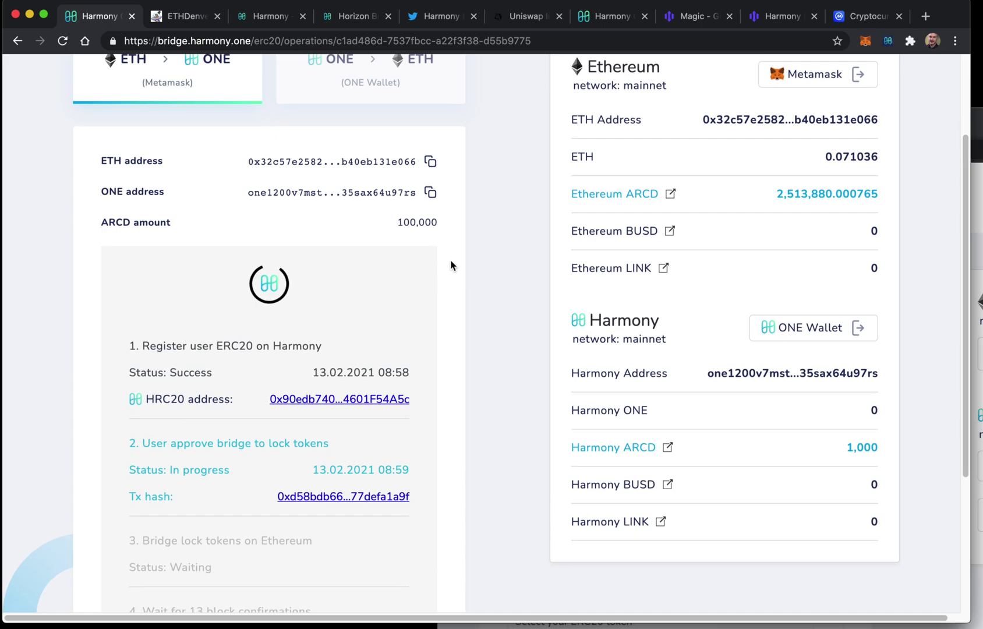
{"action": "scroll", "coordinate": [452, 266], "scroll_direction": "down", "scroll_amount": 1}
{"action": "scroll", "coordinate": [451, 265], "scroll_direction": "down", "scroll_amount": 3}
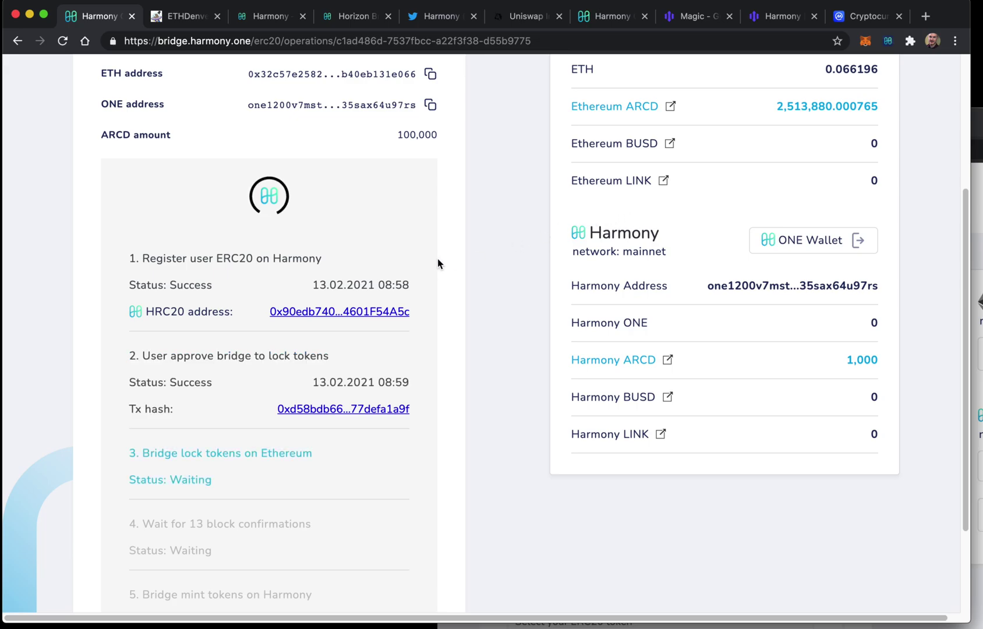
{"action": "scroll", "coordinate": [463, 270], "scroll_direction": "down", "scroll_amount": 1}
{"action": "scroll", "coordinate": [437, 285], "scroll_direction": "down", "scroll_amount": 1}
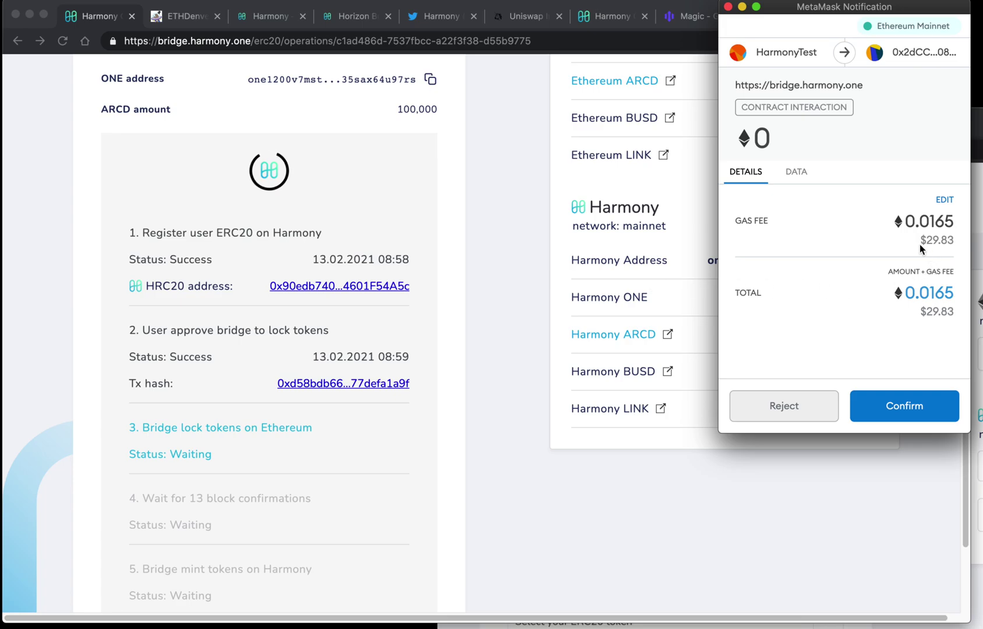
{"action": "left_click", "coordinate": [925, 412]}
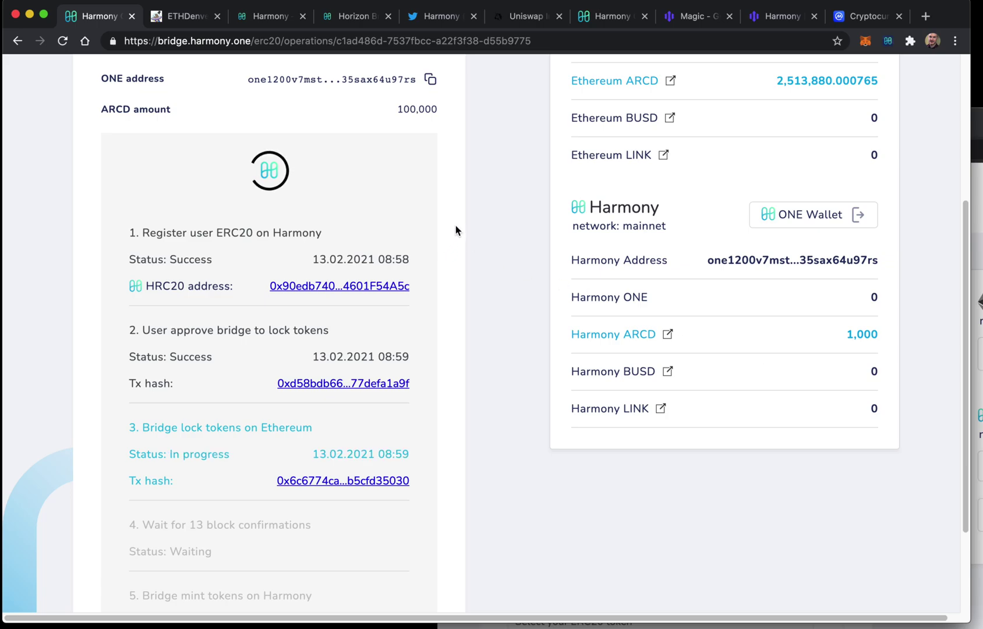
Follow the operations page as the approval and Ethereum lock steps complete.
{"action": "scroll", "coordinate": [456, 227], "scroll_direction": "down", "scroll_amount": 1}
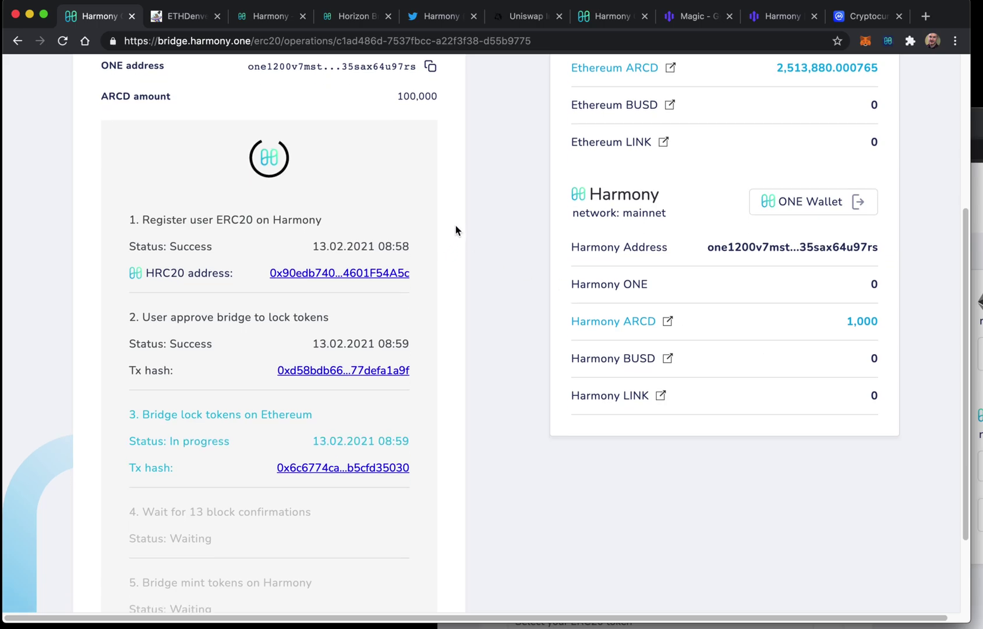
{"action": "scroll", "coordinate": [455, 230], "scroll_direction": "down", "scroll_amount": 1}
{"action": "scroll", "coordinate": [455, 230], "scroll_direction": "down", "scroll_amount": 1}
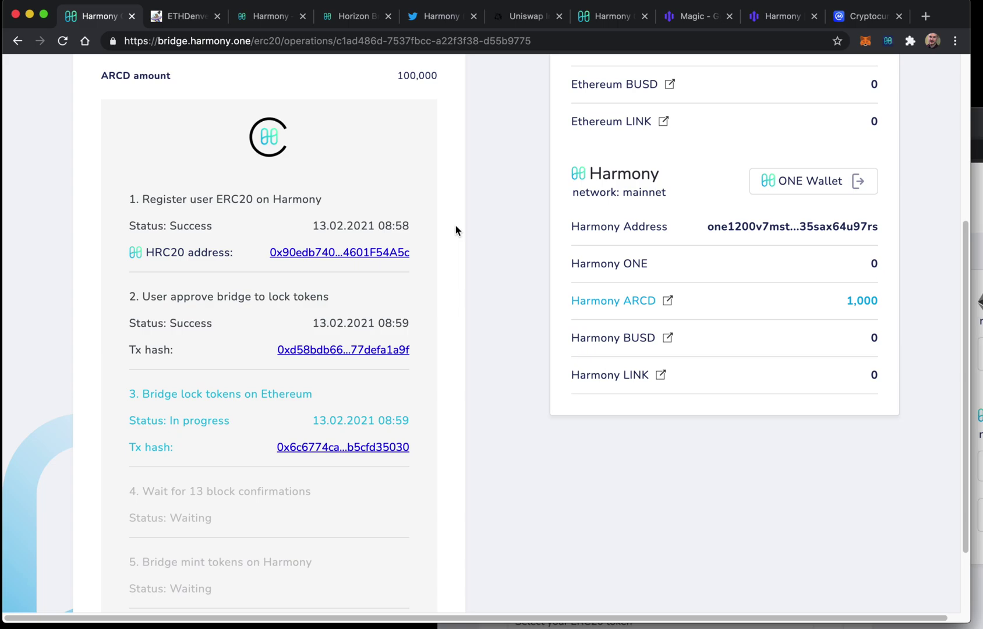
{"action": "scroll", "coordinate": [456, 230], "scroll_direction": "down", "scroll_amount": 2}
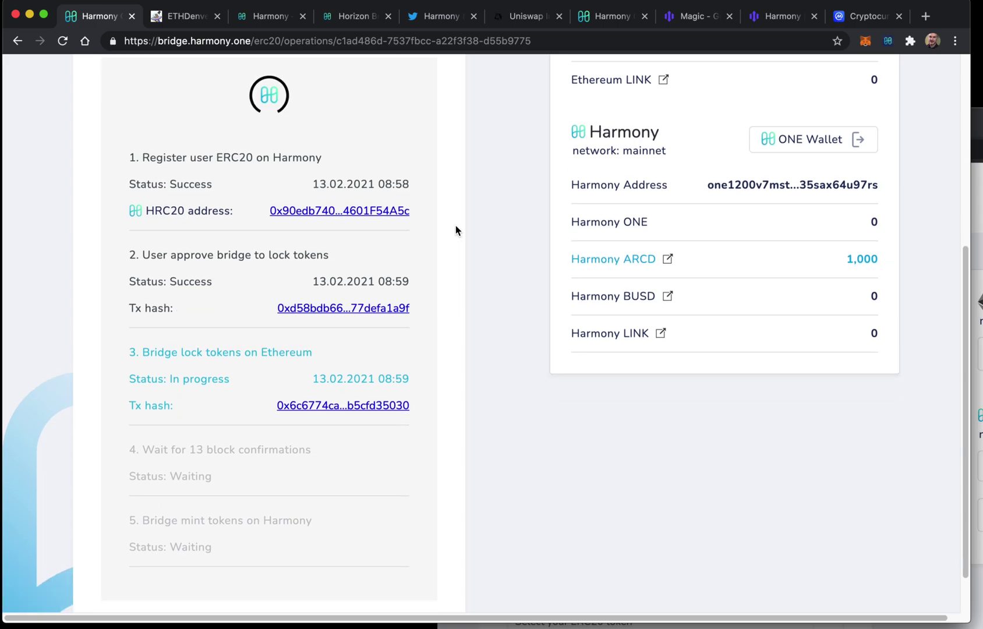
{"action": "scroll", "coordinate": [456, 230], "scroll_direction": "down", "scroll_amount": 1}
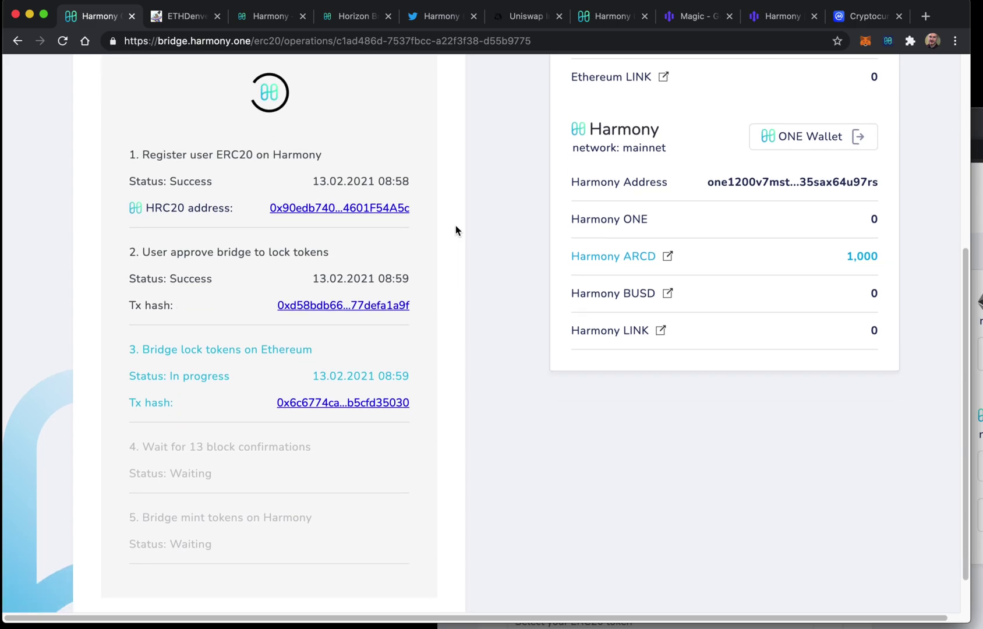
{"action": "scroll", "coordinate": [456, 230], "scroll_direction": "down", "scroll_amount": 1}
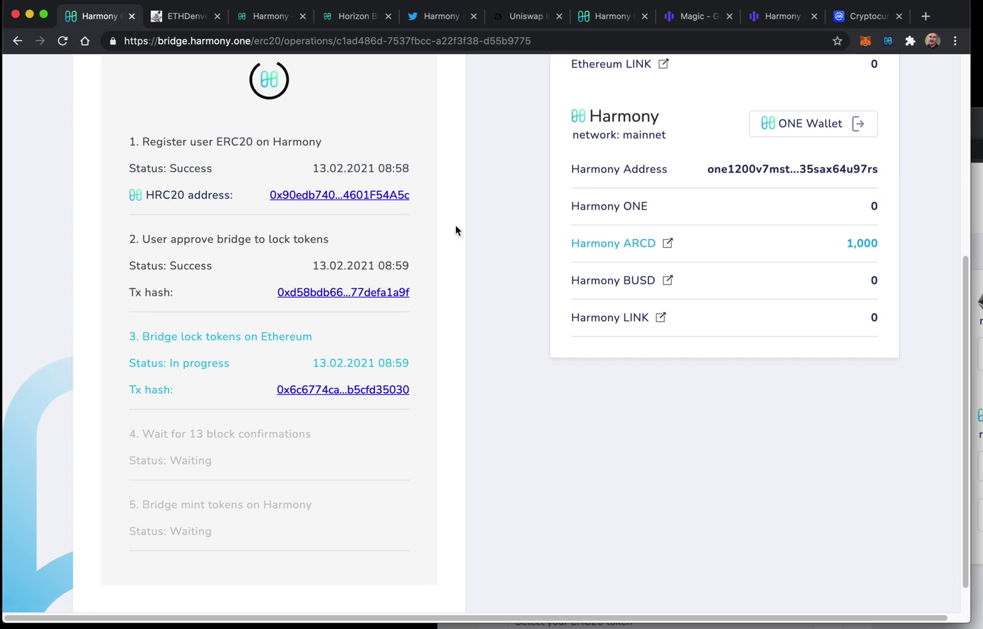
{"action": "scroll", "coordinate": [456, 230], "scroll_direction": "down", "scroll_amount": 1}
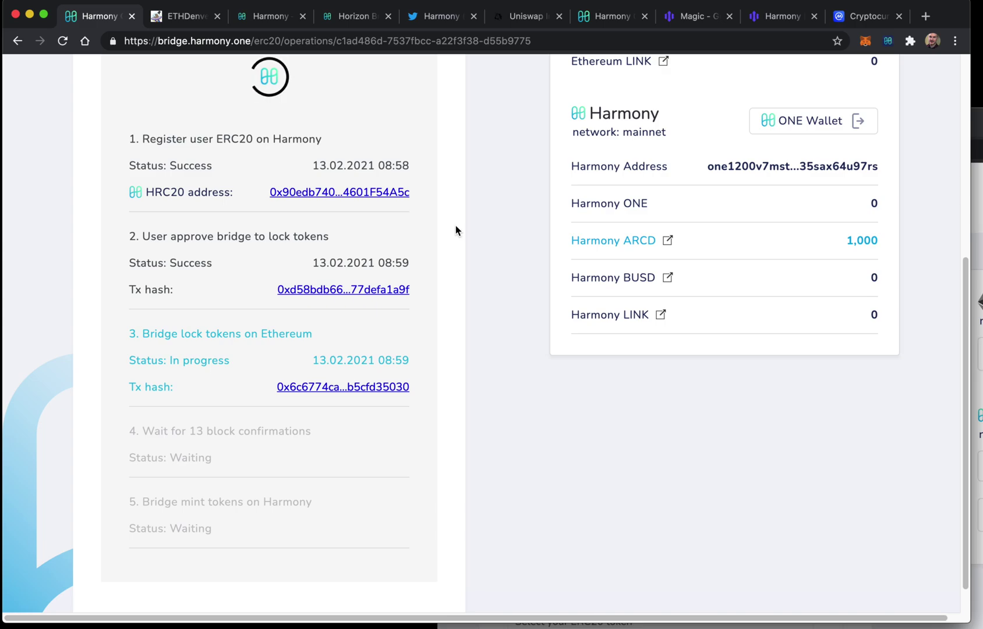
{"action": "scroll", "coordinate": [456, 230], "scroll_direction": "down", "scroll_amount": 1}
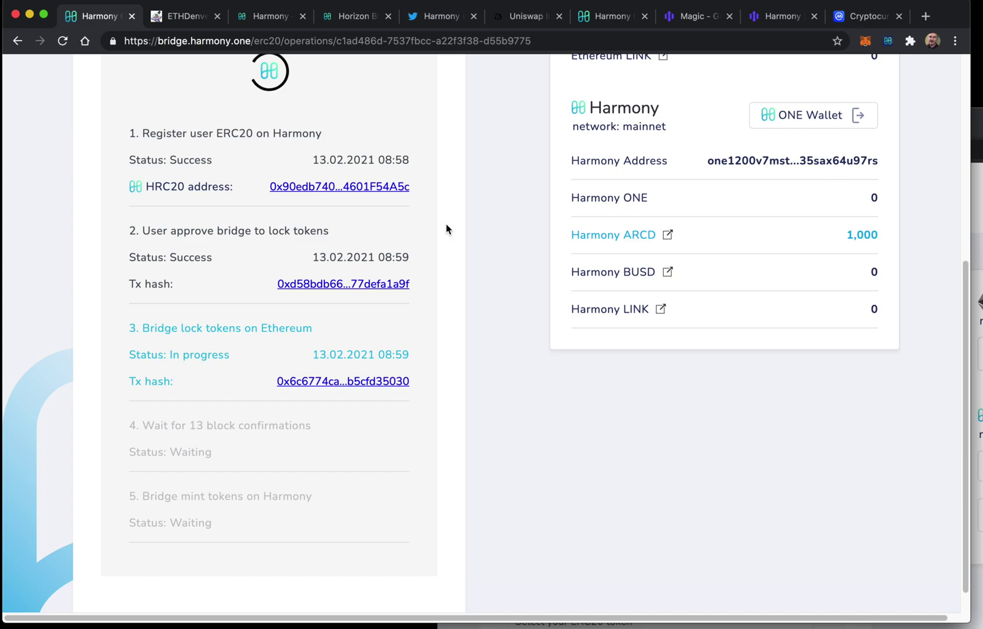
{"action": "scroll", "coordinate": [455, 230], "scroll_direction": "up", "scroll_amount": 1}
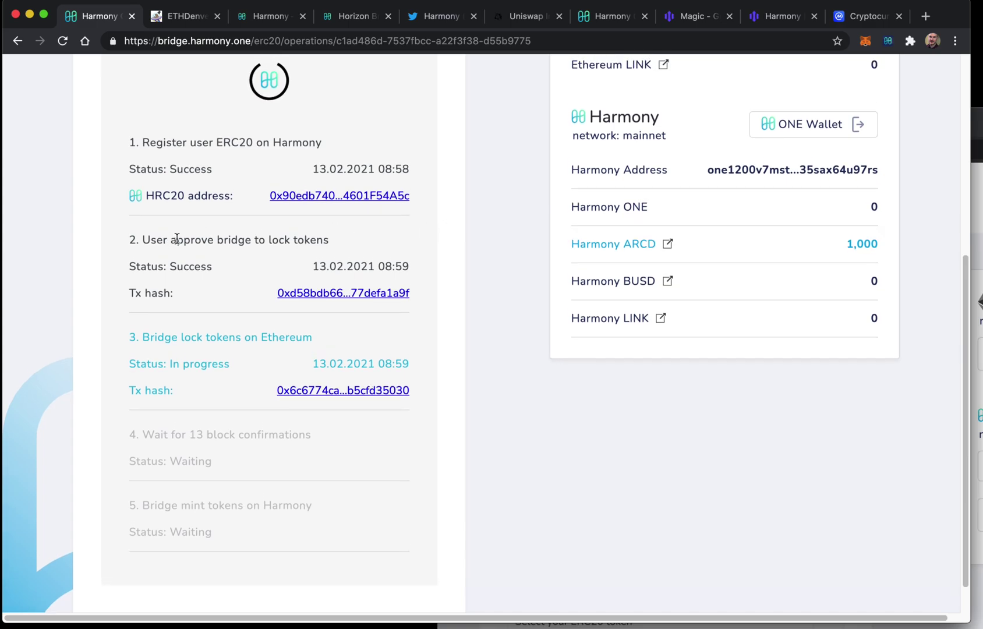
Highlight the approval, lock and 13-block confirmation steps, including target block 11848993.
{"action": "left_click_drag", "start_coordinate": [168, 240], "coordinate": [229, 250]}
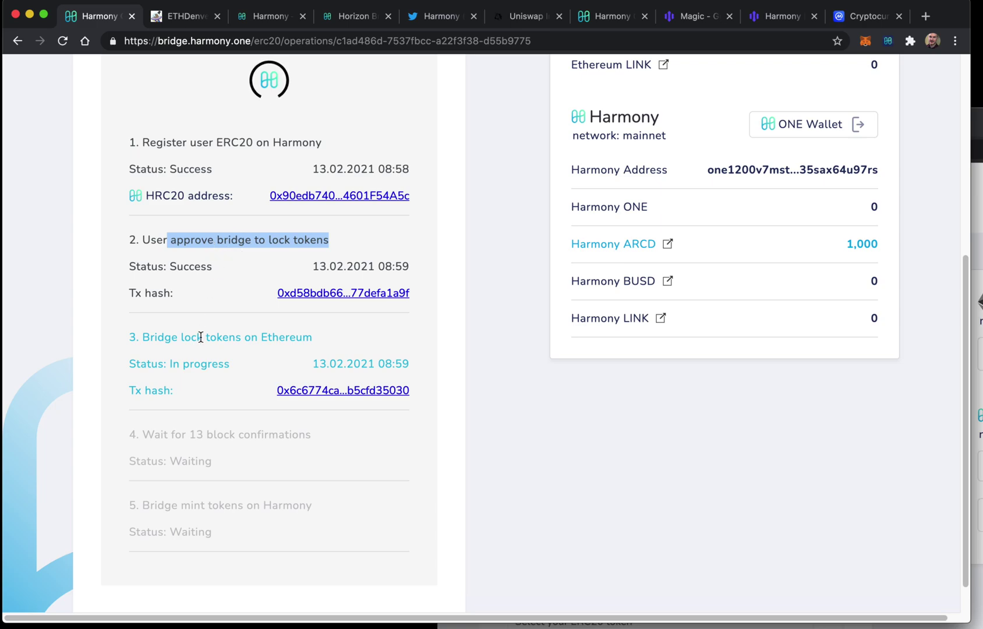
{"action": "left_click_drag", "start_coordinate": [182, 339], "coordinate": [190, 355]}
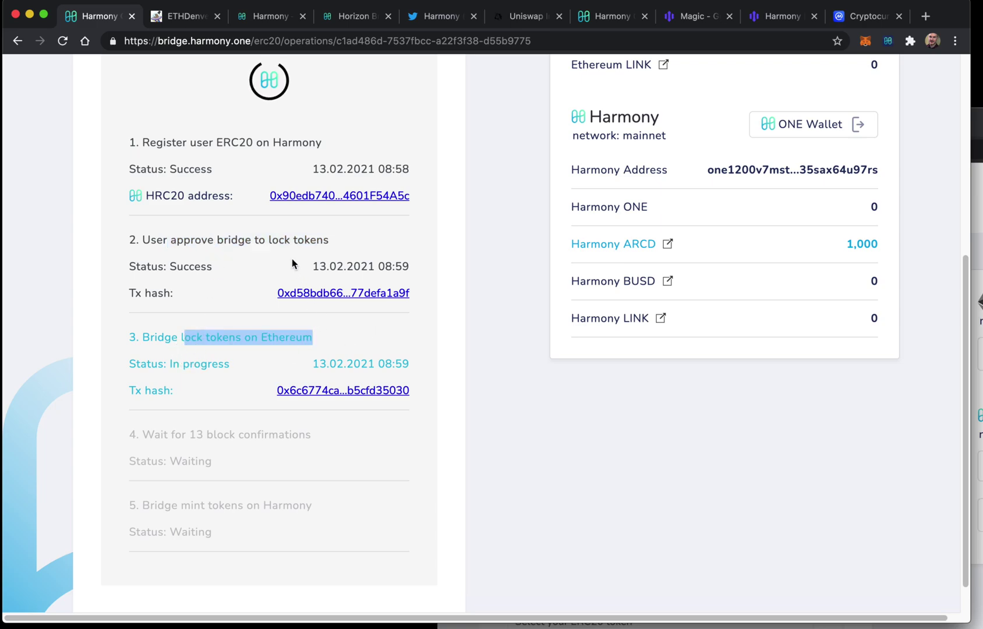
{"action": "left_click", "coordinate": [216, 443]}
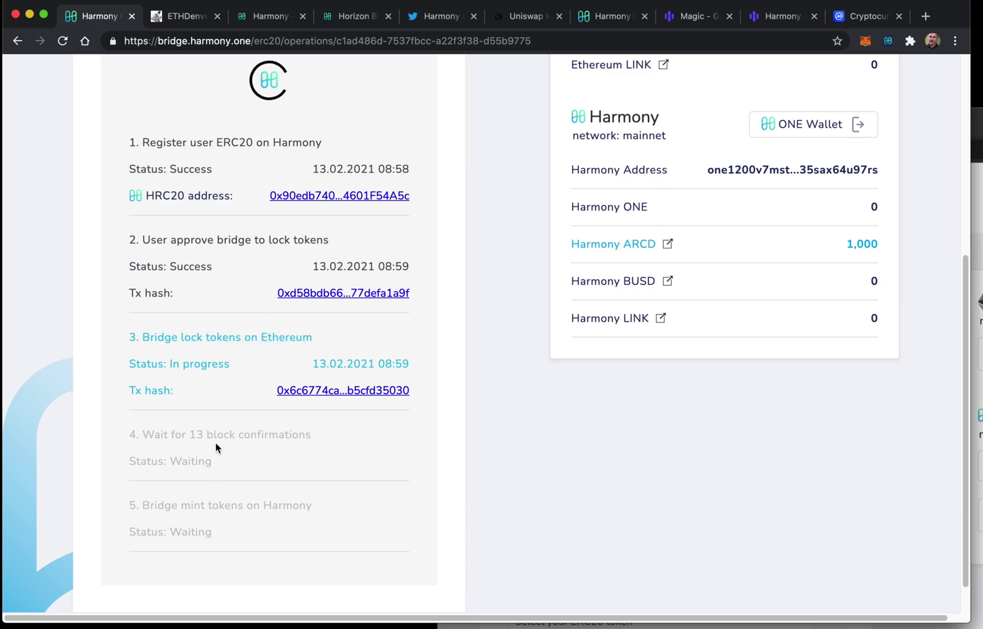
{"action": "left_click_drag", "start_coordinate": [140, 434], "coordinate": [202, 454]}
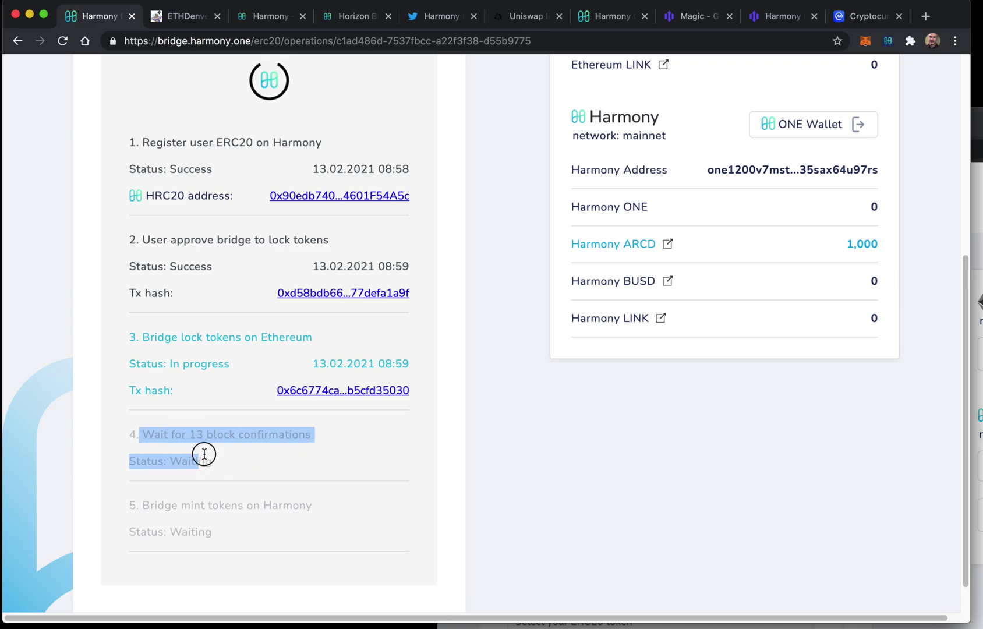
{"action": "left_click", "coordinate": [204, 453]}
{"action": "scroll", "coordinate": [231, 435], "scroll_direction": "down", "scroll_amount": 1}
{"action": "scroll", "coordinate": [230, 436], "scroll_direction": "down", "scroll_amount": 1}
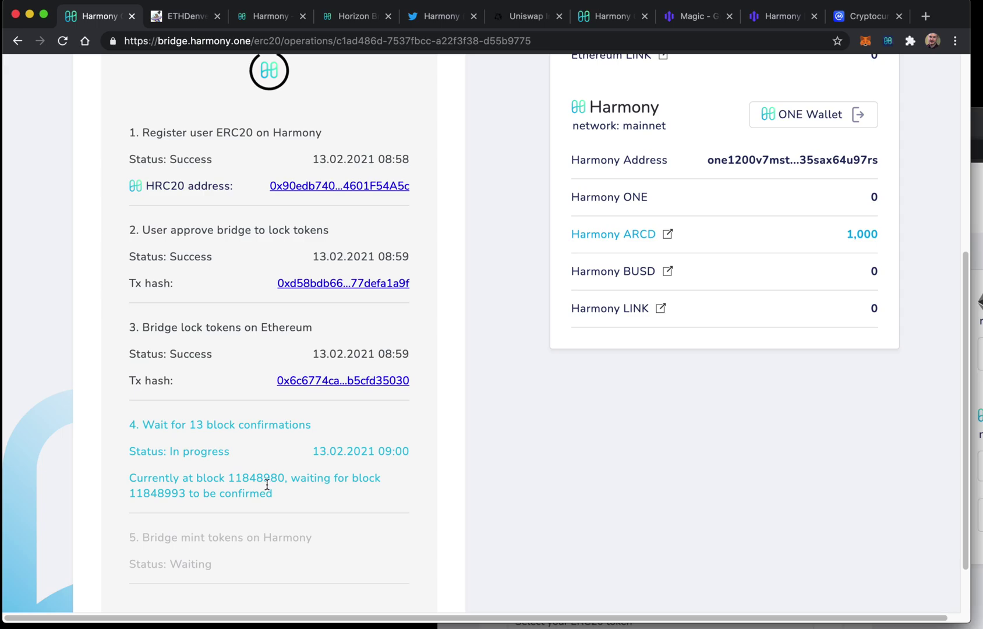
{"action": "left_click_drag", "start_coordinate": [173, 496], "coordinate": [185, 494]}
{"action": "scroll", "coordinate": [377, 478], "scroll_direction": "down", "scroll_amount": 1}
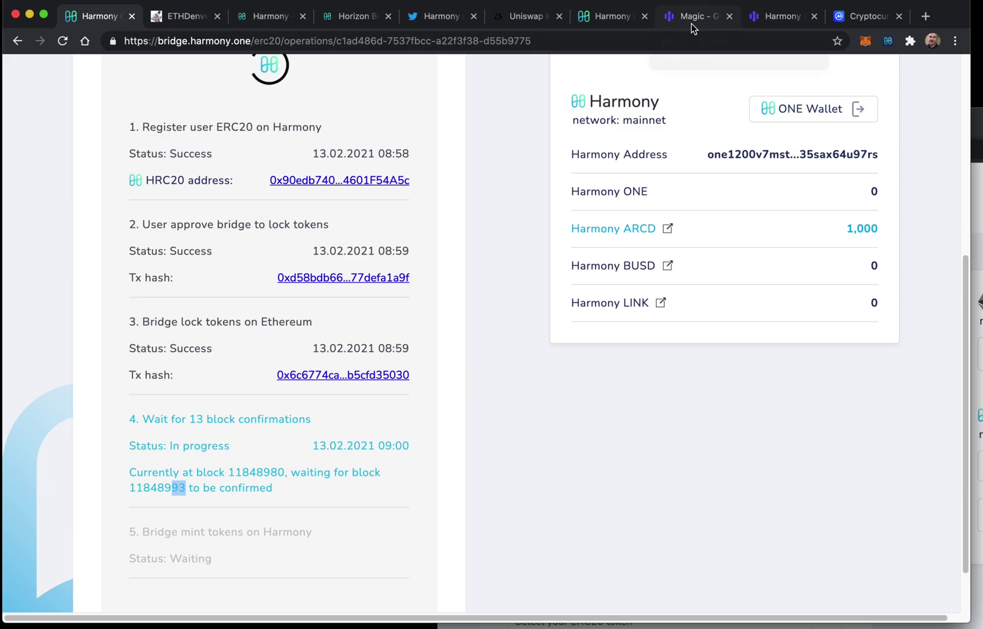
Close the Magic Guides tab and load the magic.link homepage in a new tab.
{"action": "scroll", "coordinate": [509, 187], "scroll_direction": "up", "scroll_amount": 4}
{"action": "scroll", "coordinate": [508, 192], "scroll_direction": "up", "scroll_amount": 1}
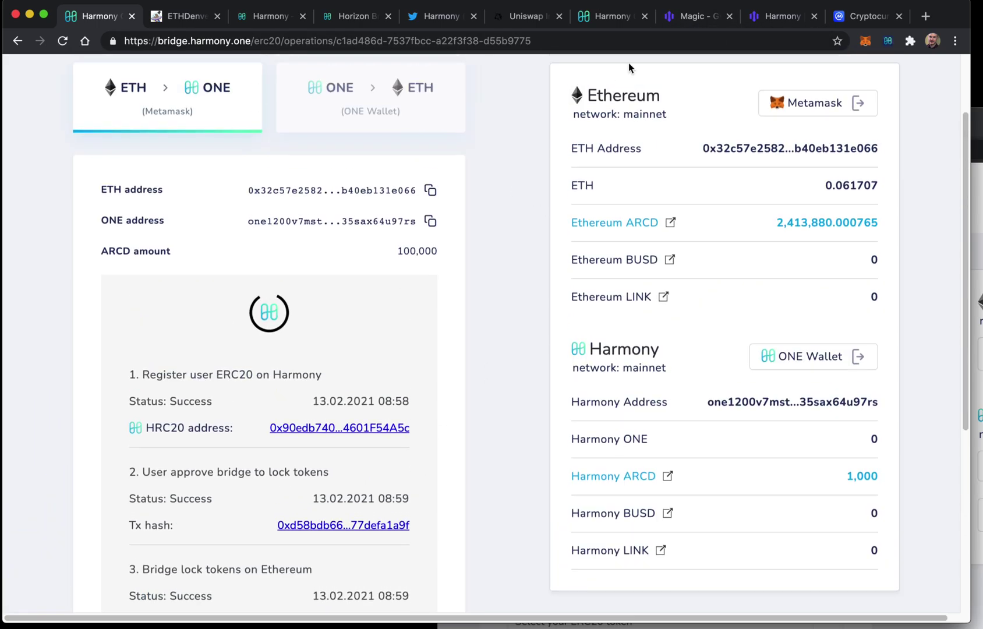
{"action": "left_click", "coordinate": [694, 16]}
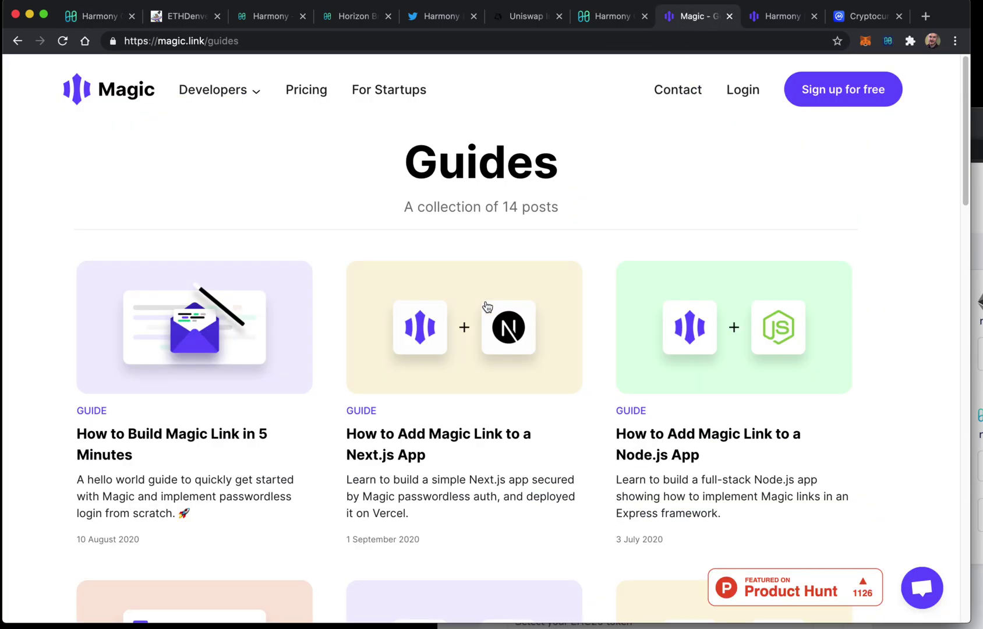
{"action": "left_click", "coordinate": [728, 17]}
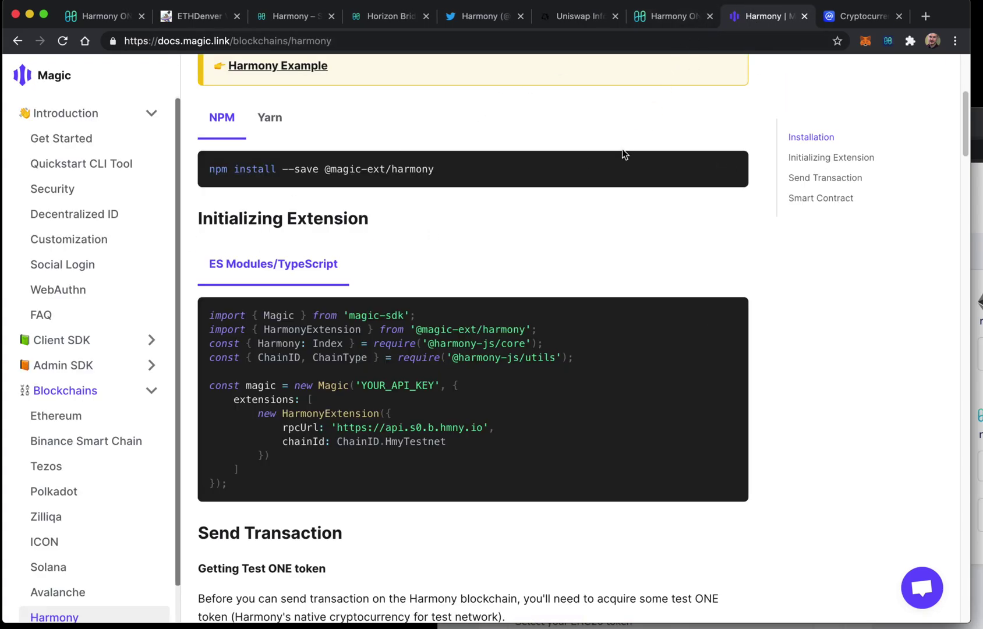
{"action": "key", "text": "ctrl+t"}
{"action": "type", "text": "magic"}
{"action": "key", "text": "Return"}
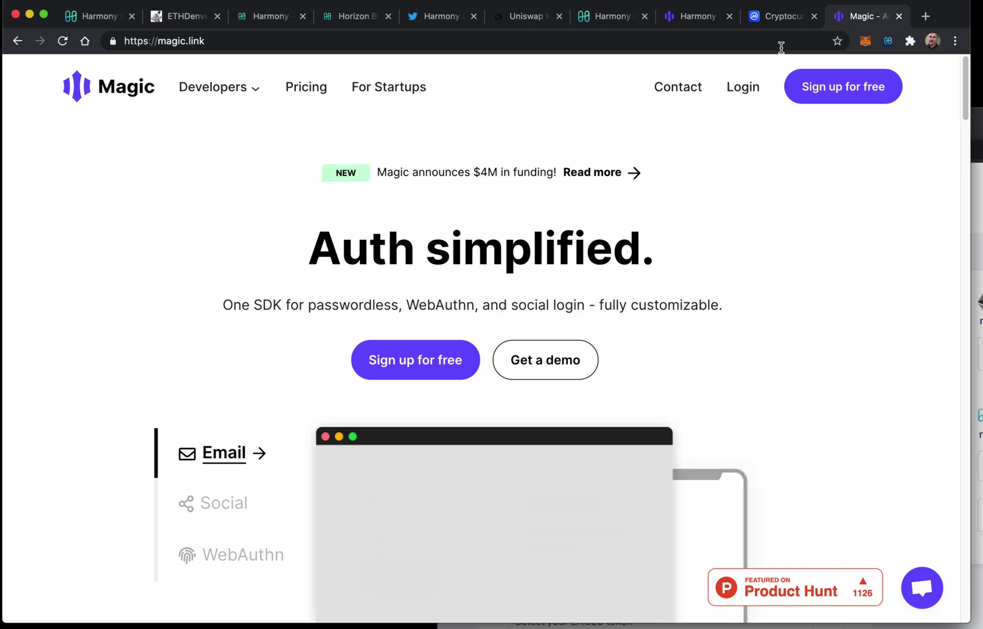
Return to the Harmony docs page and open the Harmony One Wallet showing 0 ONE.
{"action": "left_click", "coordinate": [705, 23]}
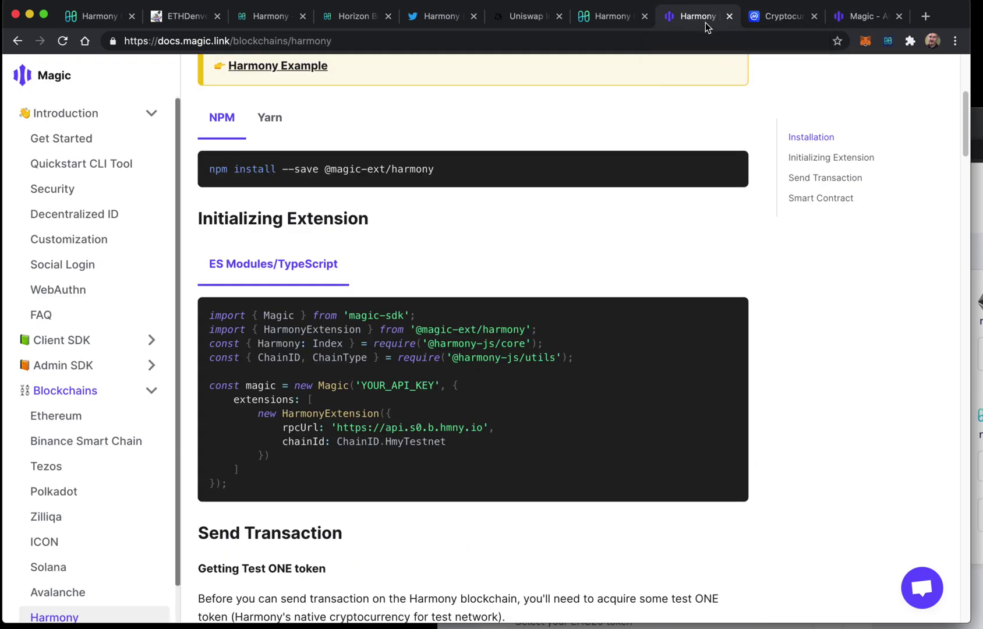
{"action": "scroll", "coordinate": [25, 568], "scroll_direction": "down", "scroll_amount": 2}
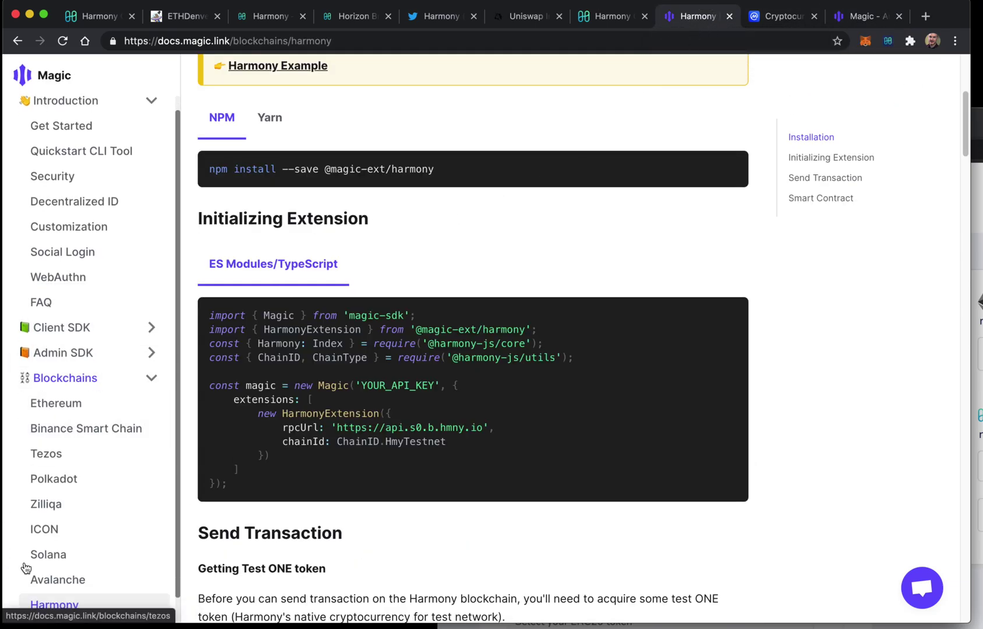
{"action": "scroll", "coordinate": [25, 568], "scroll_direction": "down", "scroll_amount": 3}
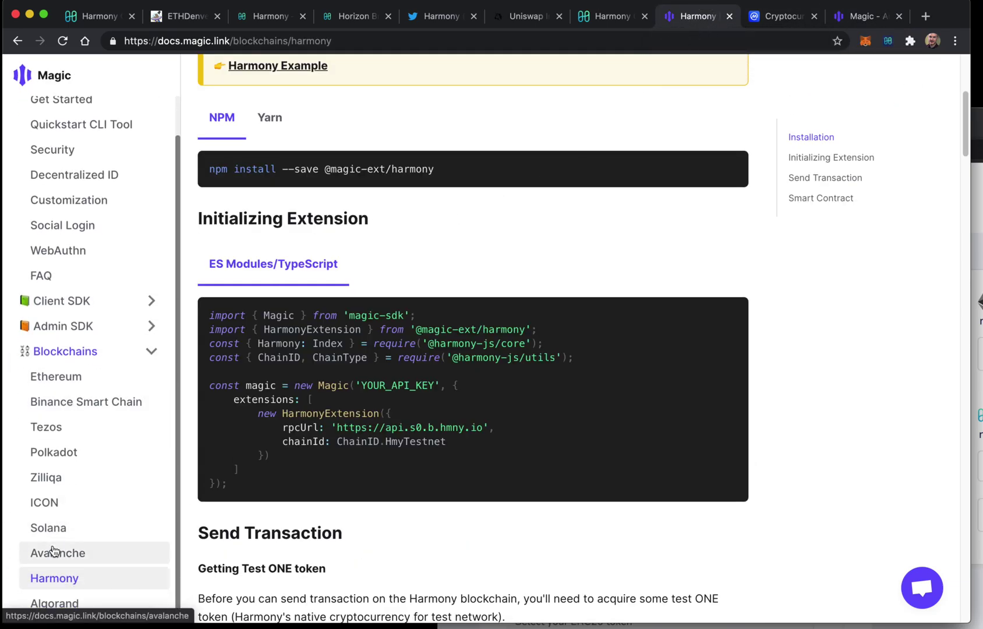
{"action": "left_click", "coordinate": [888, 45]}
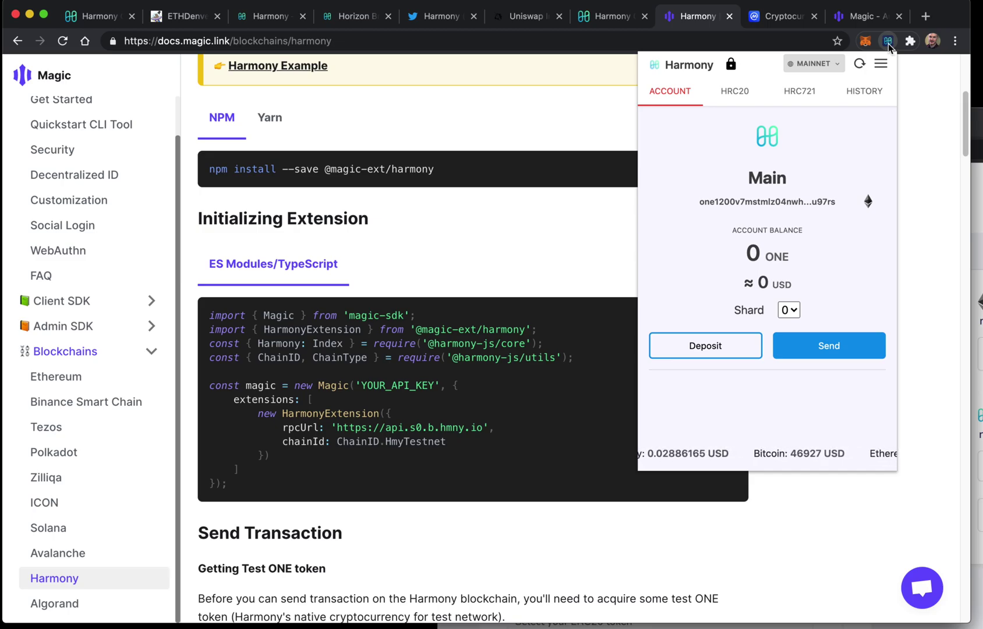
Check the 1,000 1ARCD HRC20 balance and MetaMask's 0.0662 ETH, then return to the bridge tab.
{"action": "left_click", "coordinate": [750, 92]}
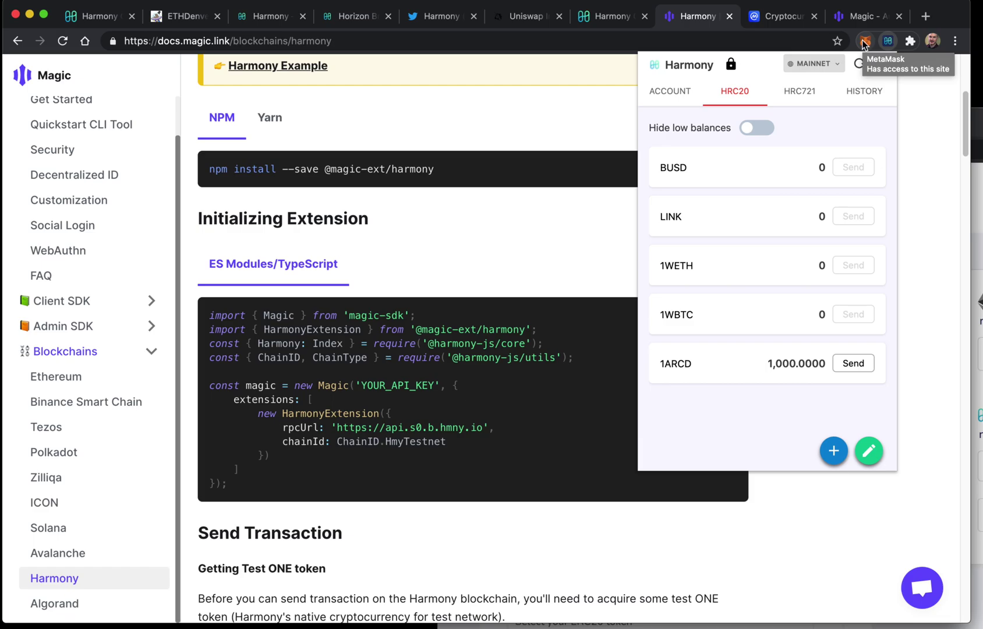
{"action": "left_click", "coordinate": [864, 41]}
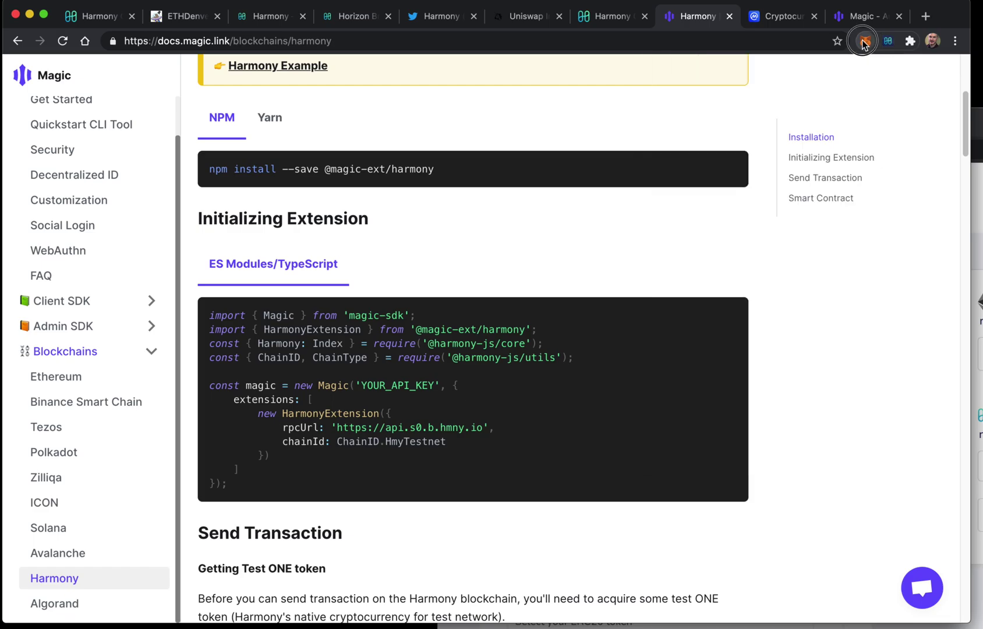
{"action": "left_click", "coordinate": [543, 297]}
{"action": "scroll", "coordinate": [538, 341], "scroll_direction": "up", "scroll_amount": 1}
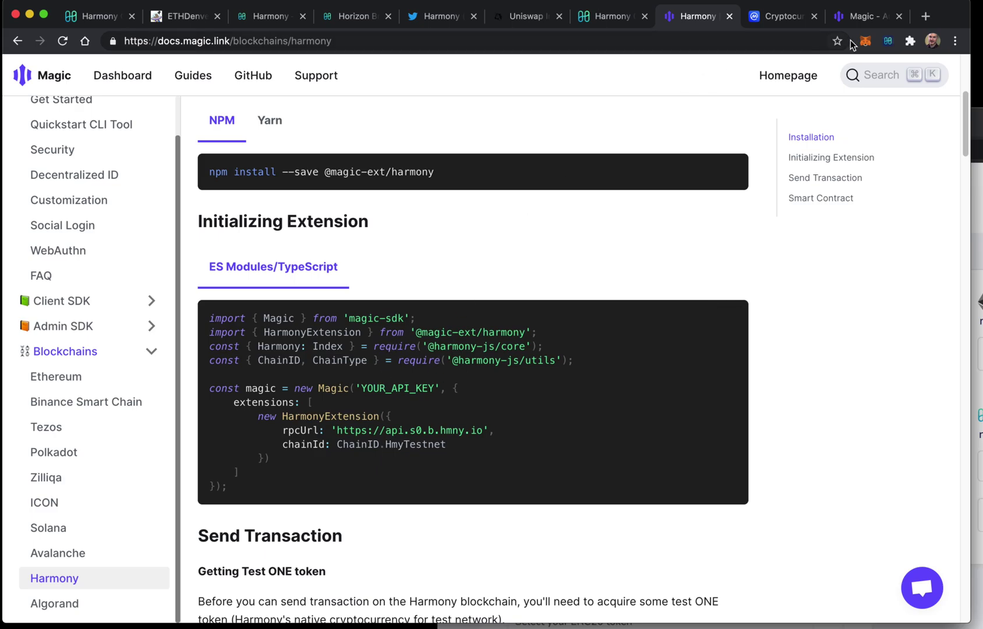
{"action": "left_click", "coordinate": [888, 42]}
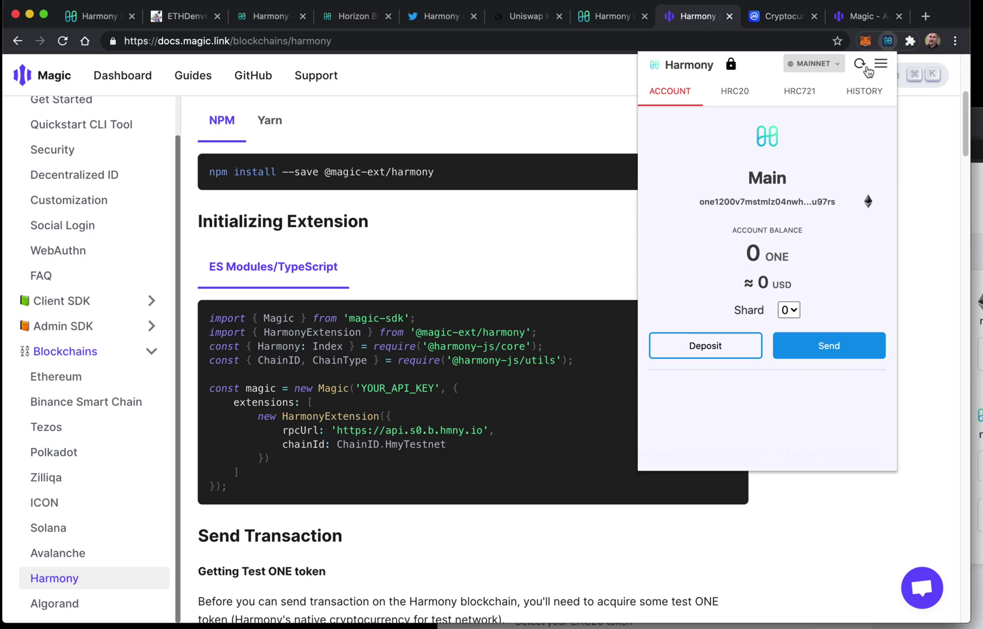
{"action": "left_click", "coordinate": [349, 387]}
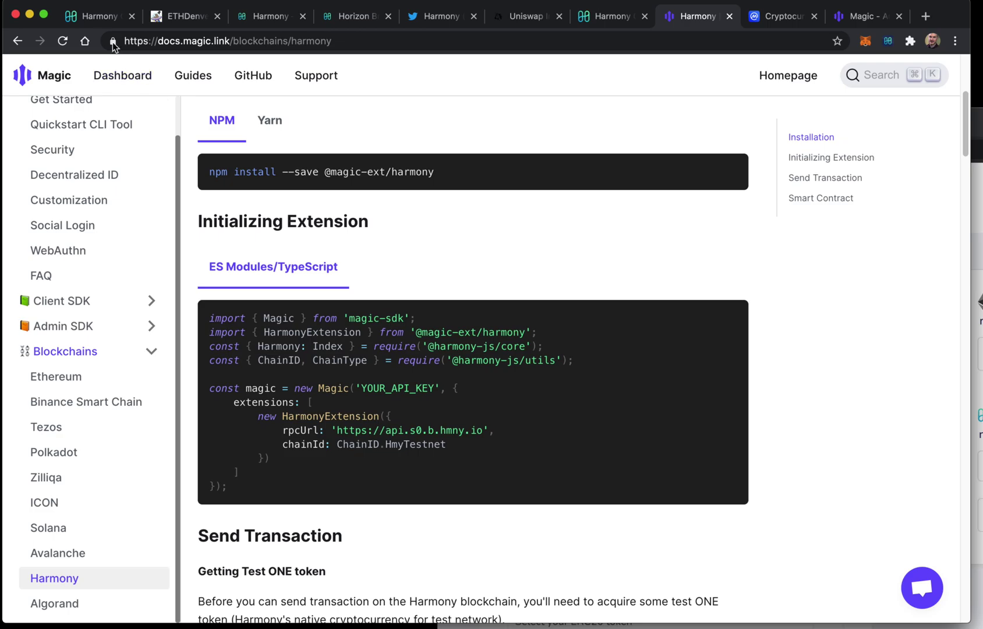
{"action": "left_click", "coordinate": [99, 21]}
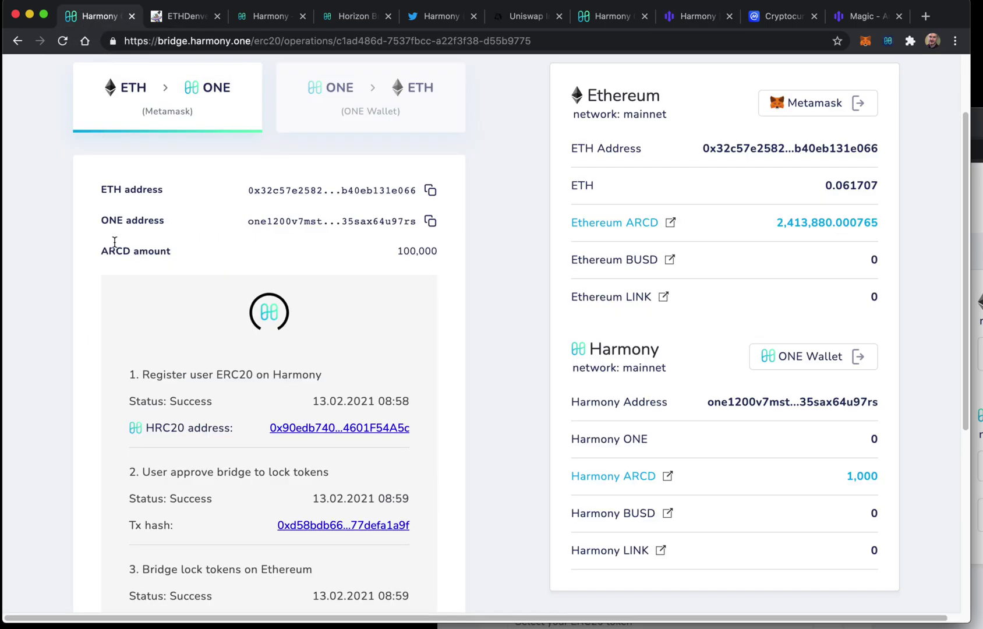
Scroll the operations page to watch the Harmony minting step progress.
{"action": "scroll", "coordinate": [86, 375], "scroll_direction": "down", "scroll_amount": 3}
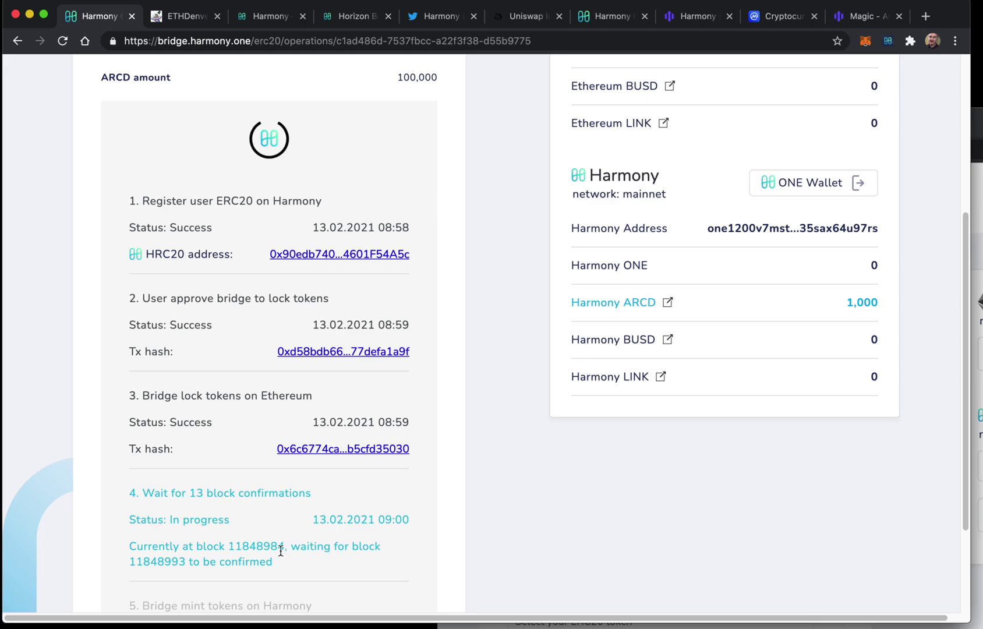
{"action": "scroll", "coordinate": [284, 550], "scroll_direction": "down", "scroll_amount": 1}
{"action": "scroll", "coordinate": [449, 481], "scroll_direction": "down", "scroll_amount": 3}
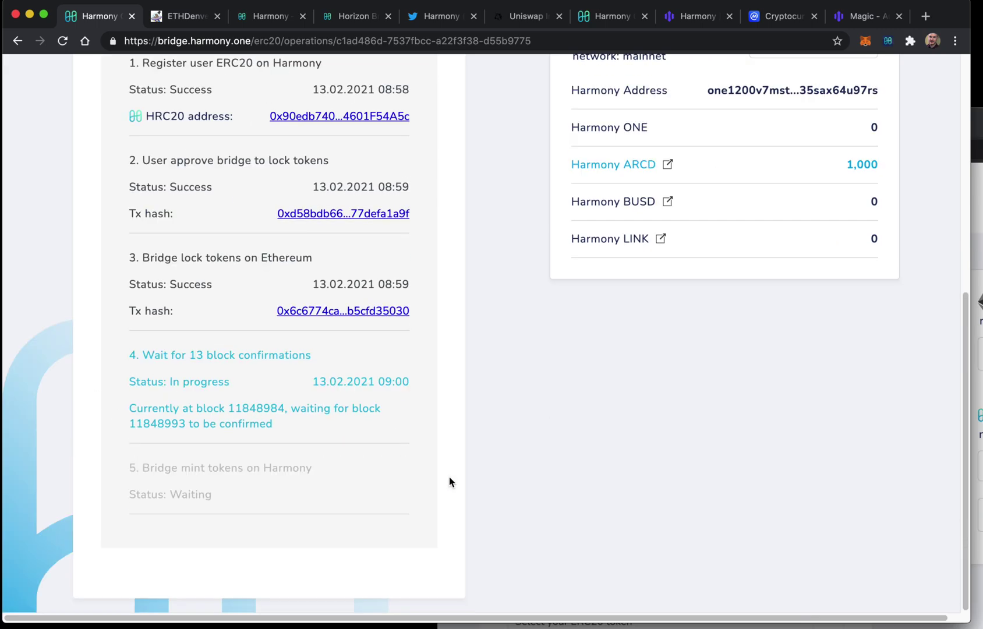
{"action": "scroll", "coordinate": [449, 482], "scroll_direction": "up", "scroll_amount": 3}
{"action": "scroll", "coordinate": [473, 446], "scroll_direction": "down", "scroll_amount": 2}
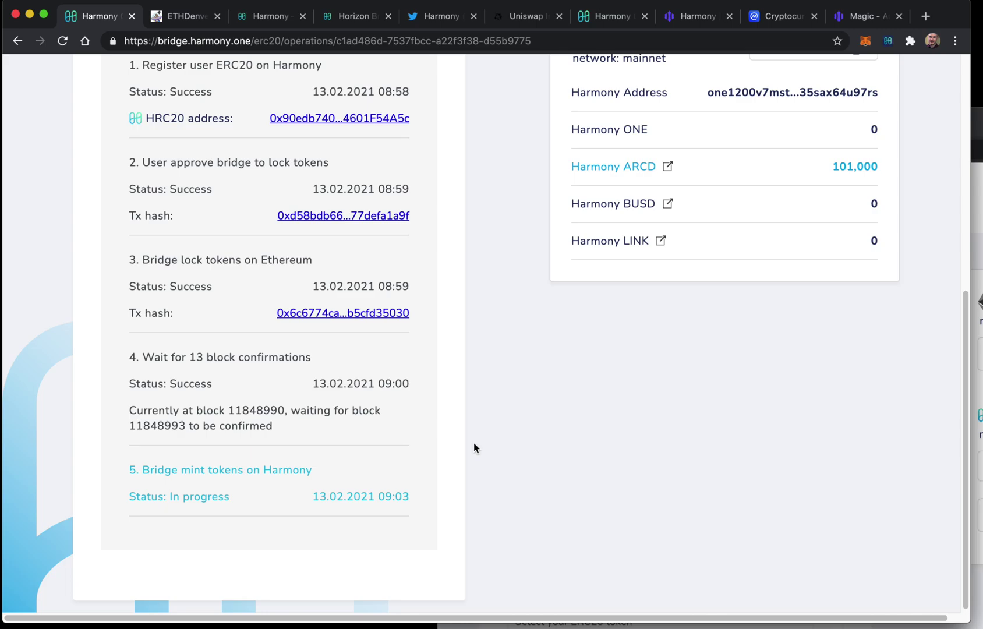
Highlight current block 11848990 and target block 11848993, then bring up step 5's Tx hash link options.
{"action": "left_click", "coordinate": [279, 415]}
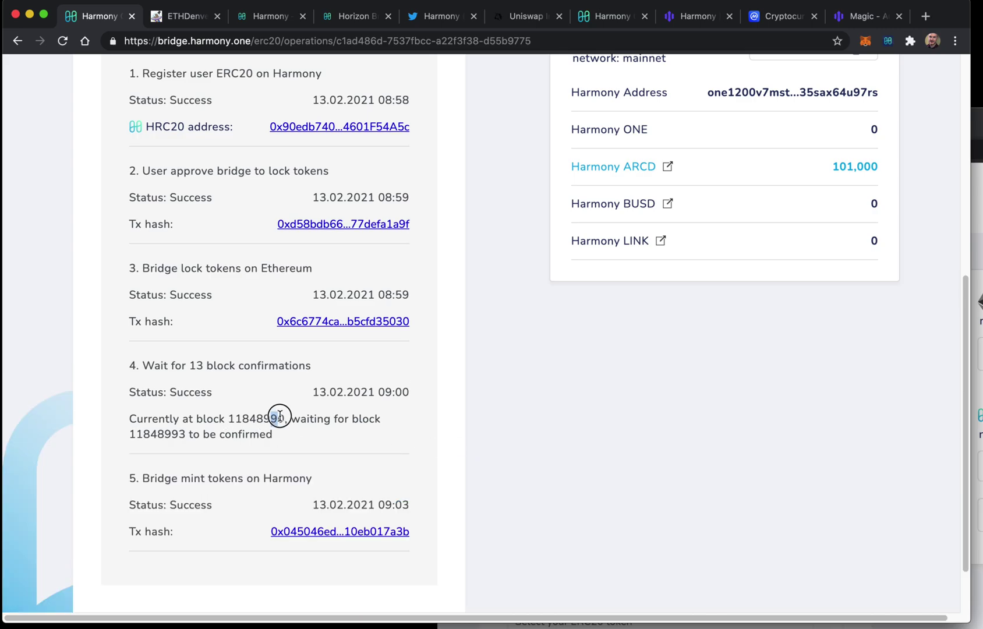
{"action": "left_click", "coordinate": [288, 433]}
{"action": "left_click", "coordinate": [275, 418]}
{"action": "left_click_drag", "start_coordinate": [275, 418], "coordinate": [282, 418]}
{"action": "left_click_drag", "start_coordinate": [163, 434], "coordinate": [178, 436]}
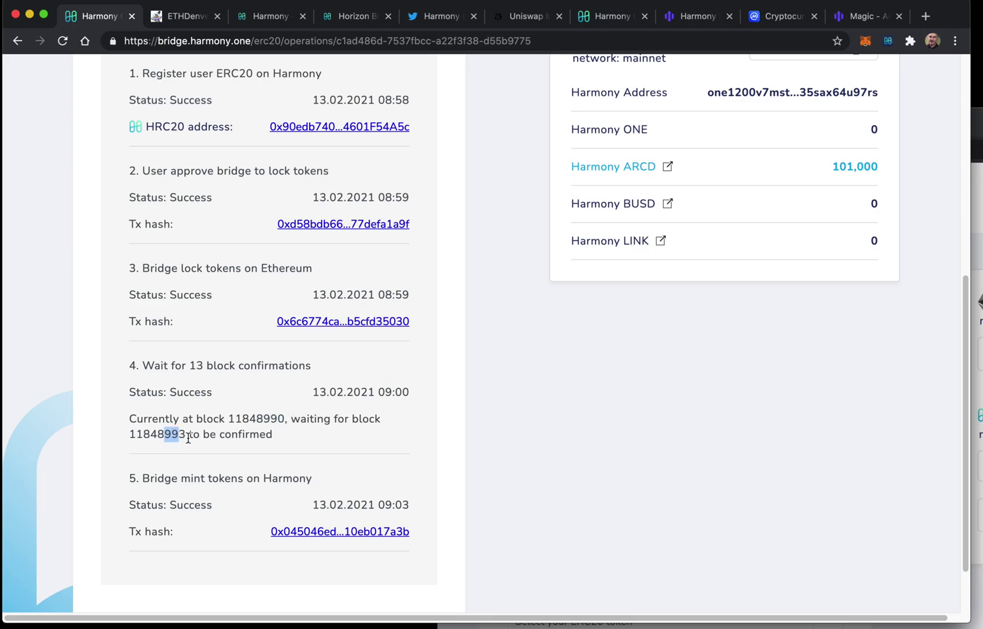
{"action": "left_click", "coordinate": [188, 438]}
{"action": "right_click", "coordinate": [307, 530]}
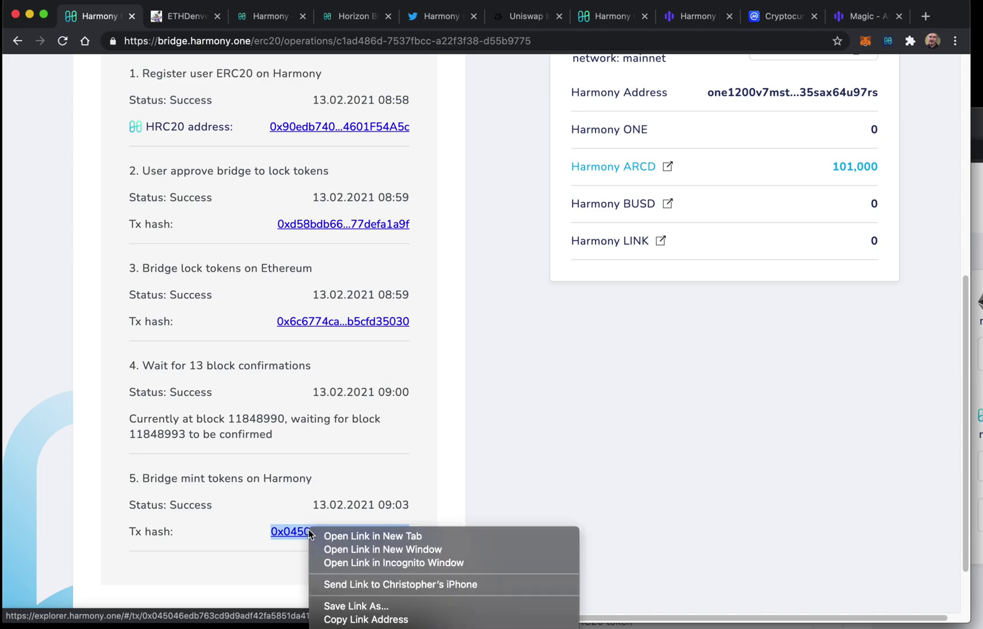
Open the mint transaction in Harmony Explorer, note its 0.0067 ONE network fee, then go to CoinMarketCap.
{"action": "left_click", "coordinate": [339, 536]}
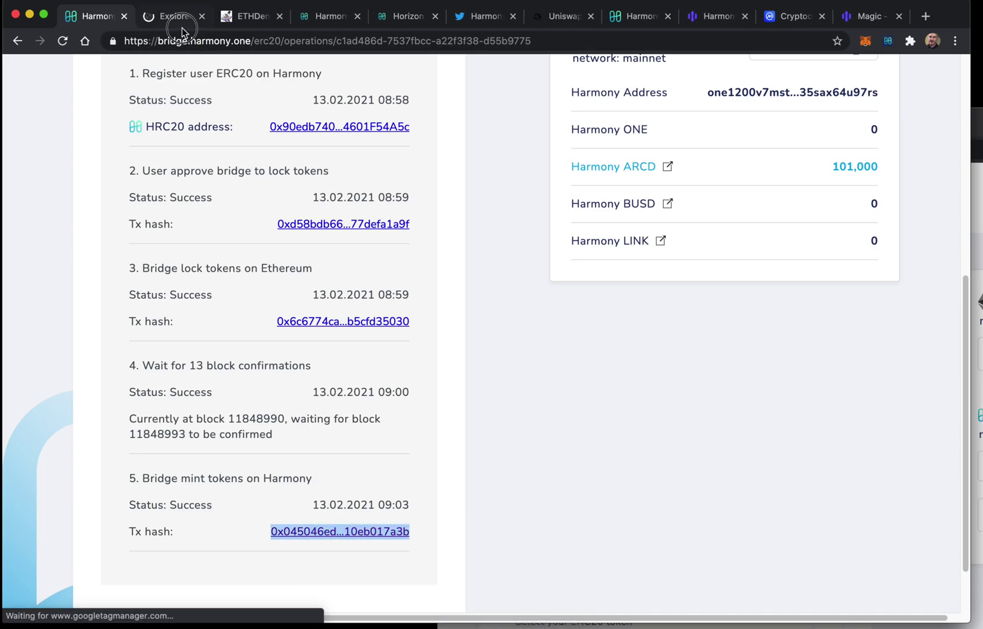
{"action": "left_click", "coordinate": [182, 27]}
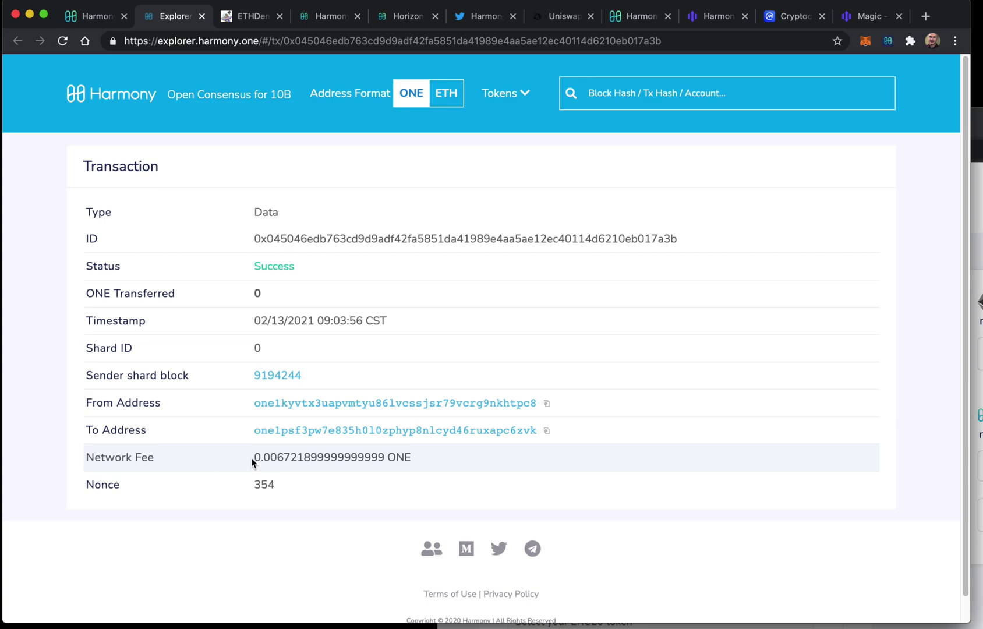
{"action": "left_click_drag", "start_coordinate": [252, 458], "coordinate": [282, 455]}
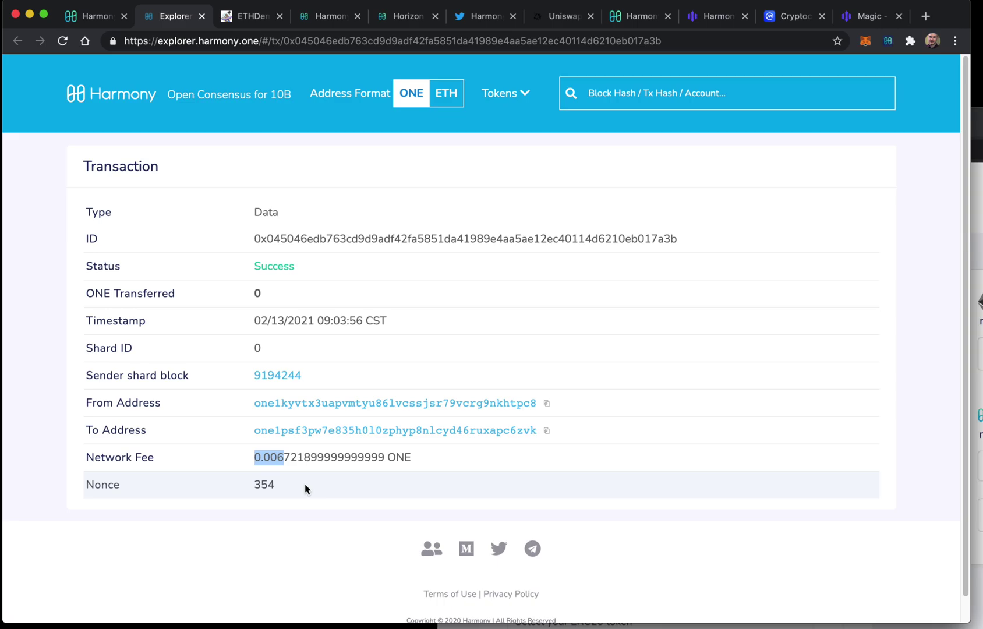
{"action": "left_click", "coordinate": [795, 19]}
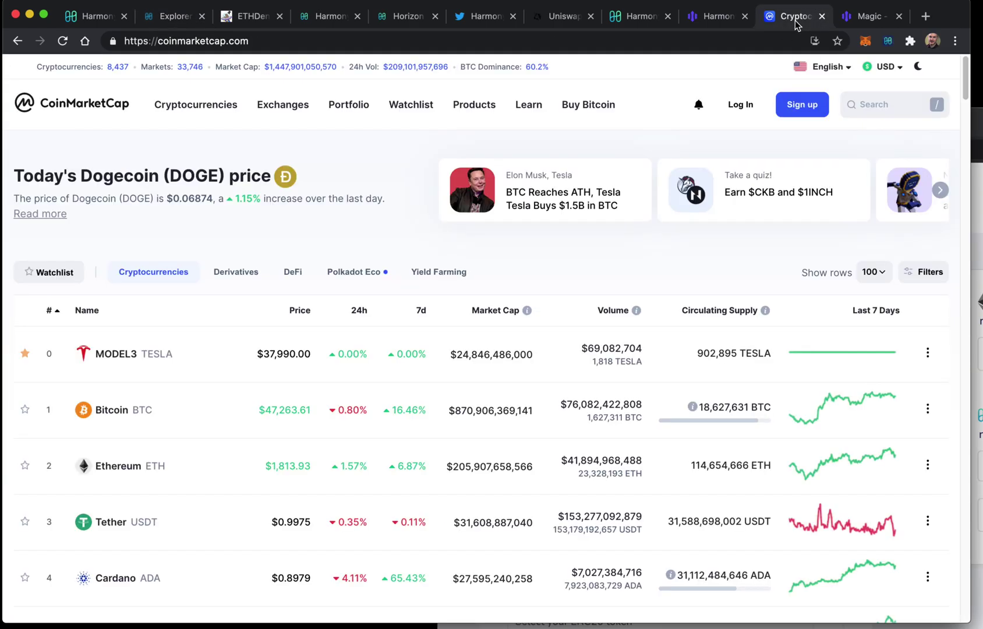
Search 'one' to open Harmony's $0.02886 price page, then switch to Calculator.
{"action": "left_click", "coordinate": [871, 104]}
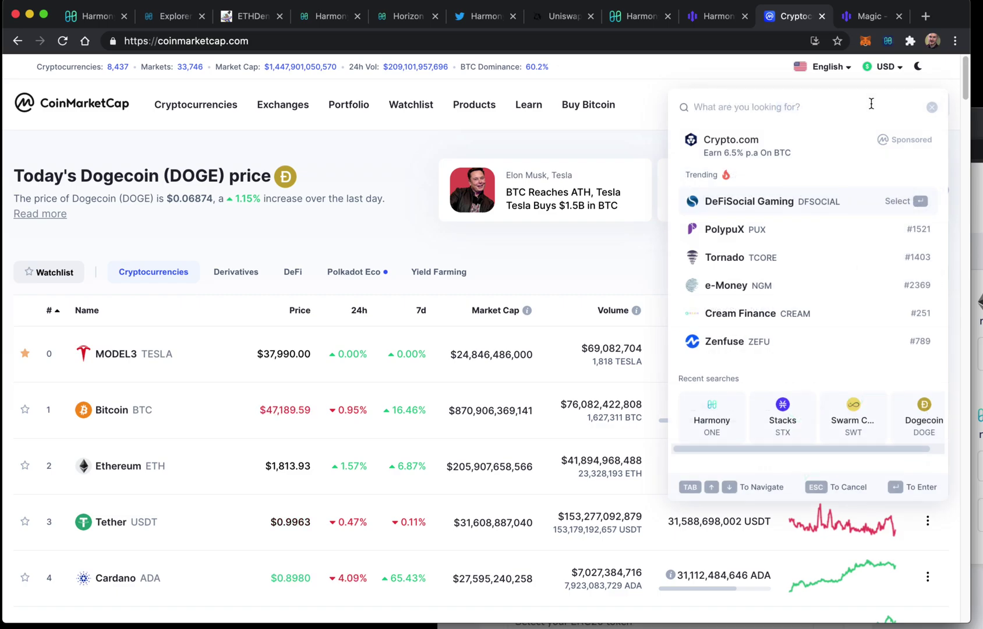
{"action": "type", "text": "one"}
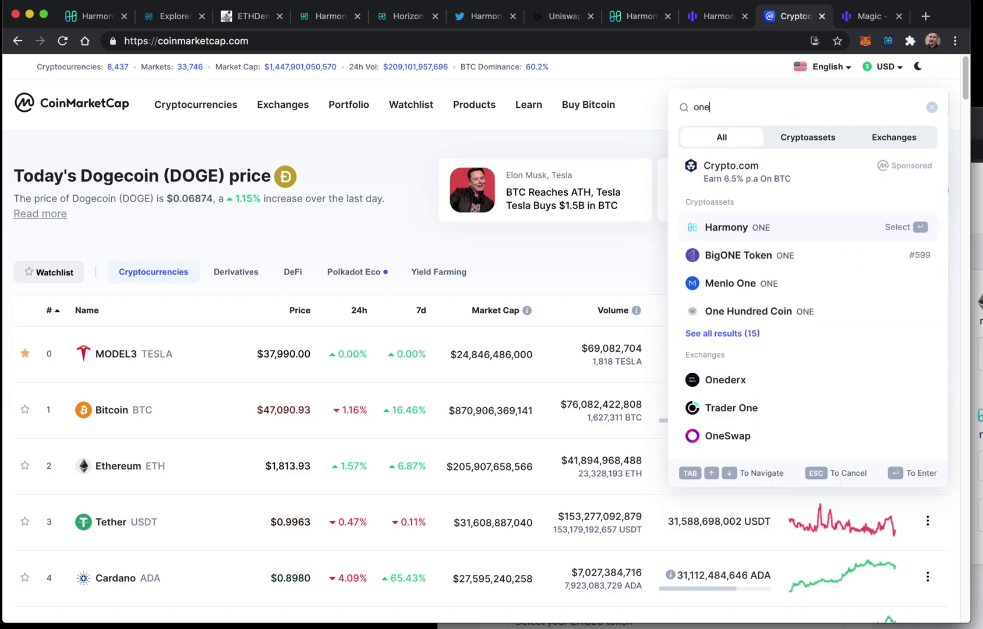
{"action": "left_click", "coordinate": [791, 230]}
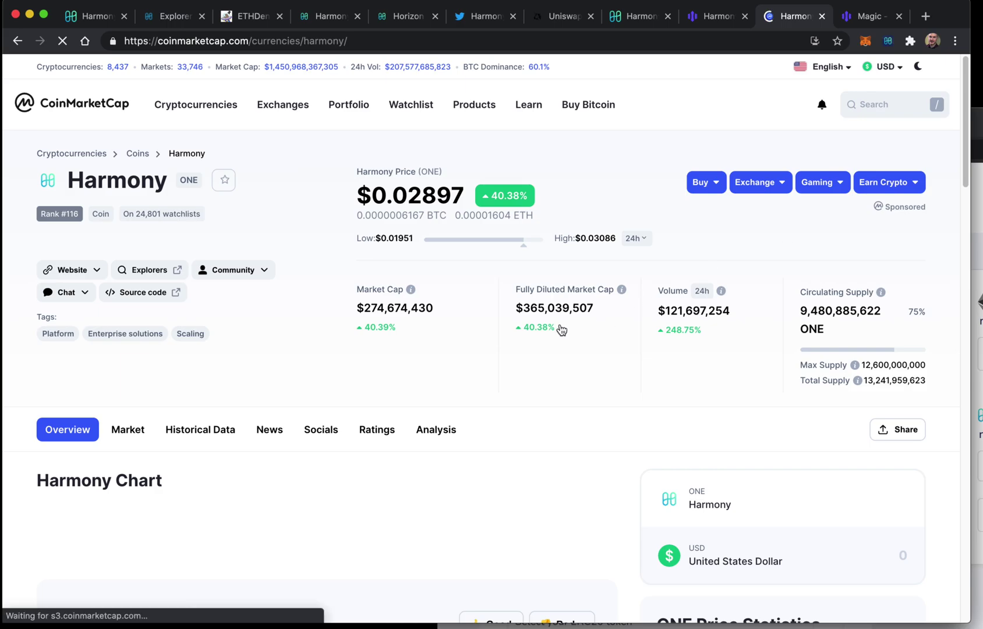
{"action": "scroll", "coordinate": [472, 273], "scroll_direction": "down", "scroll_amount": 4}
{"action": "scroll", "coordinate": [482, 262], "scroll_direction": "down", "scroll_amount": 1}
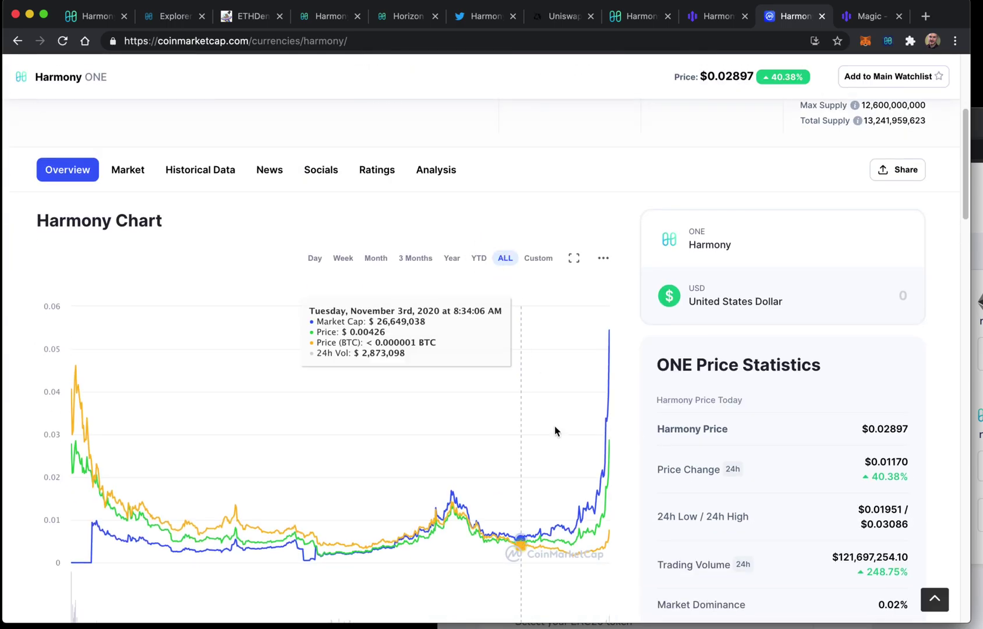
{"action": "scroll", "coordinate": [640, 109], "scroll_direction": "up", "scroll_amount": 5}
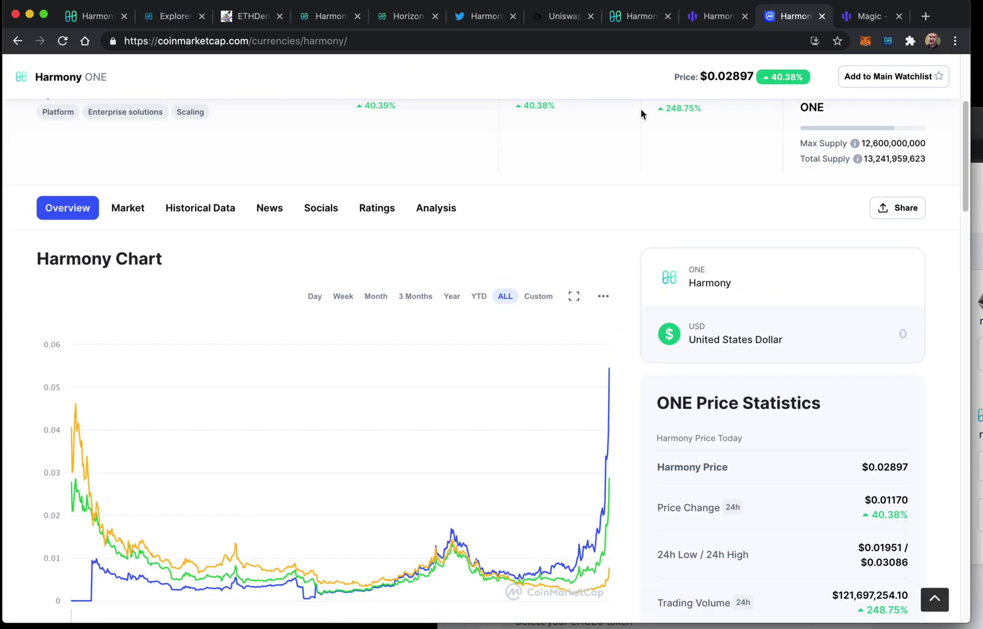
{"action": "key", "text": "super+Tab"}
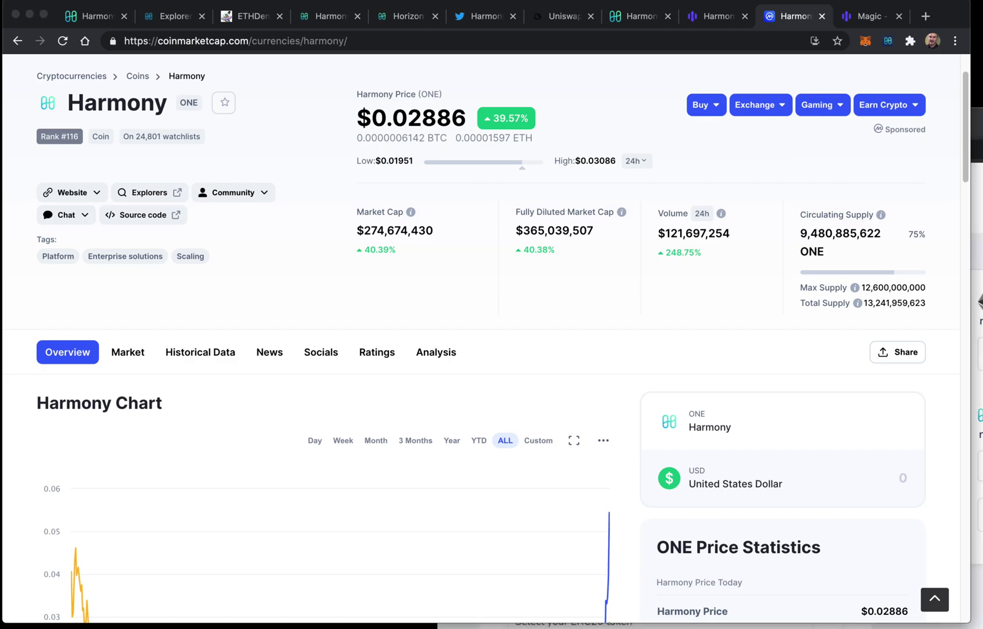
{"action": "left_click", "coordinate": [535, 221]}
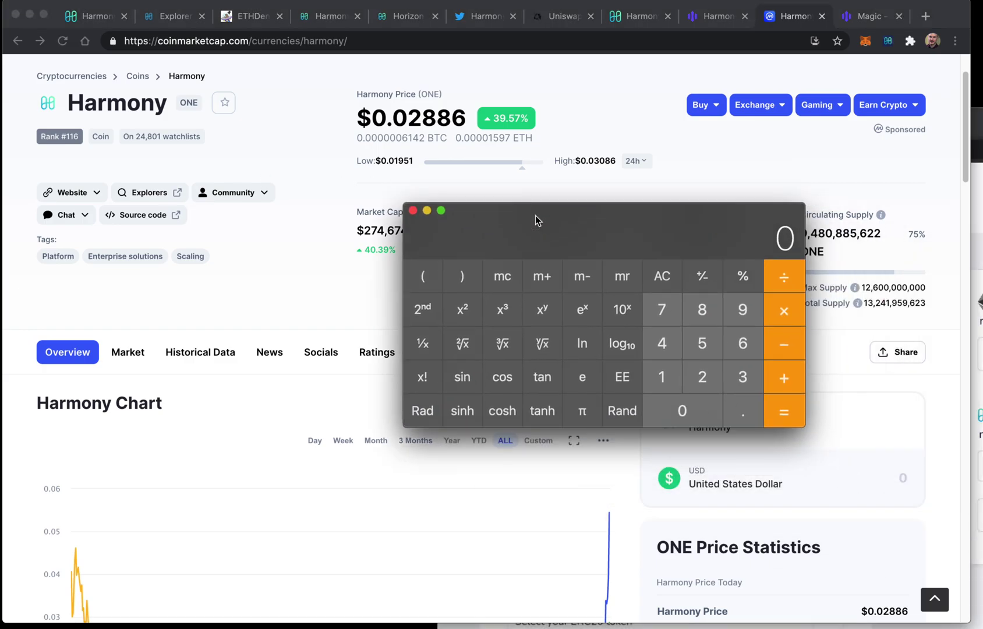
Calculate from 0.02886 in Calculator to get 0.000168, then go back to the Horizon bridge tab.
{"action": "type", "text": "0.02"}
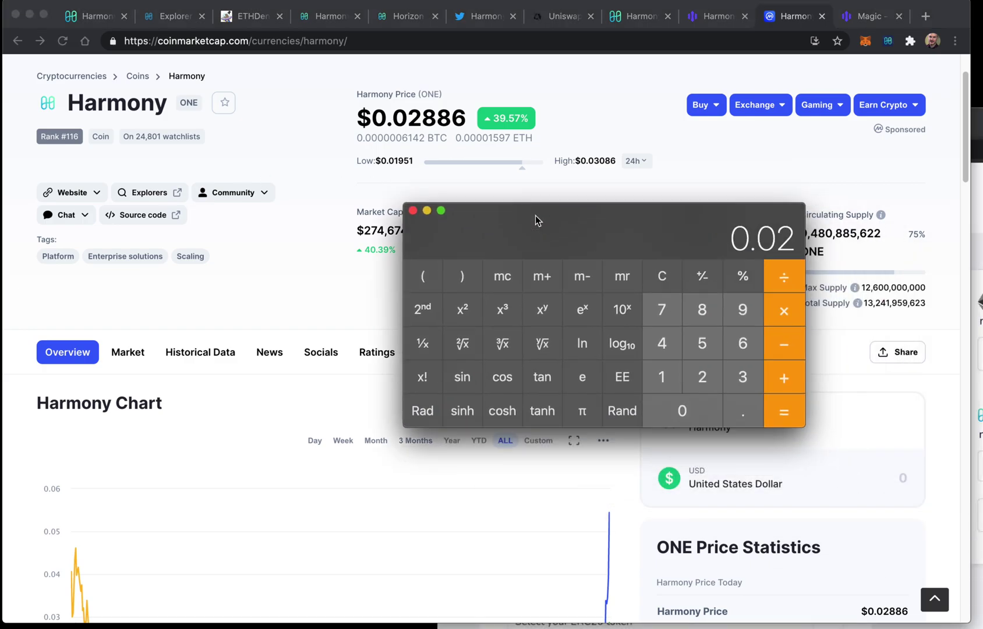
{"action": "type", "text": "886"}
{"action": "key", "text": "Return"}
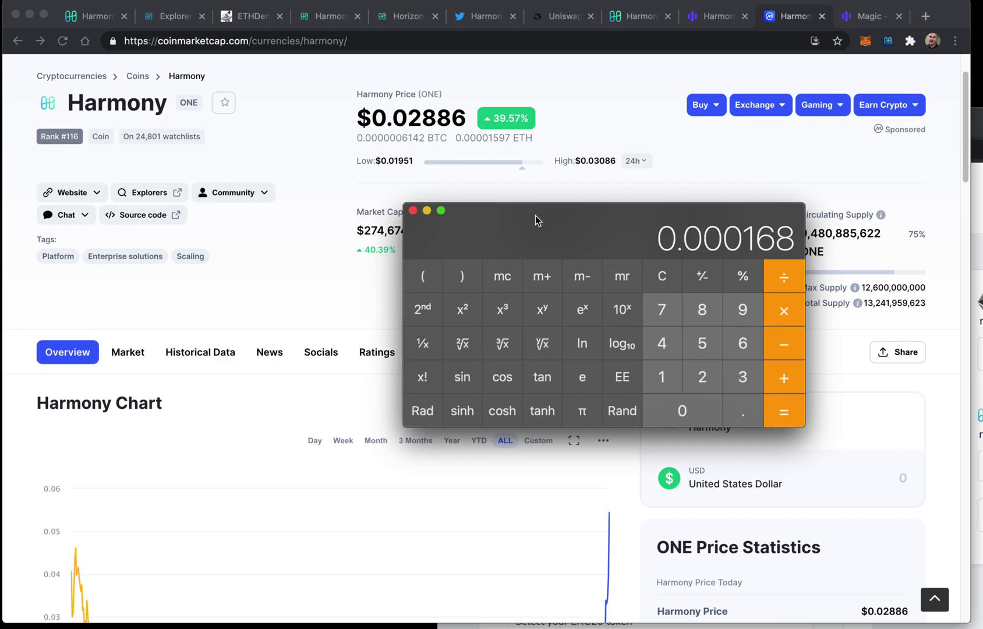
{"action": "key", "text": "super+Tab"}
{"action": "key", "text": "super+1"}
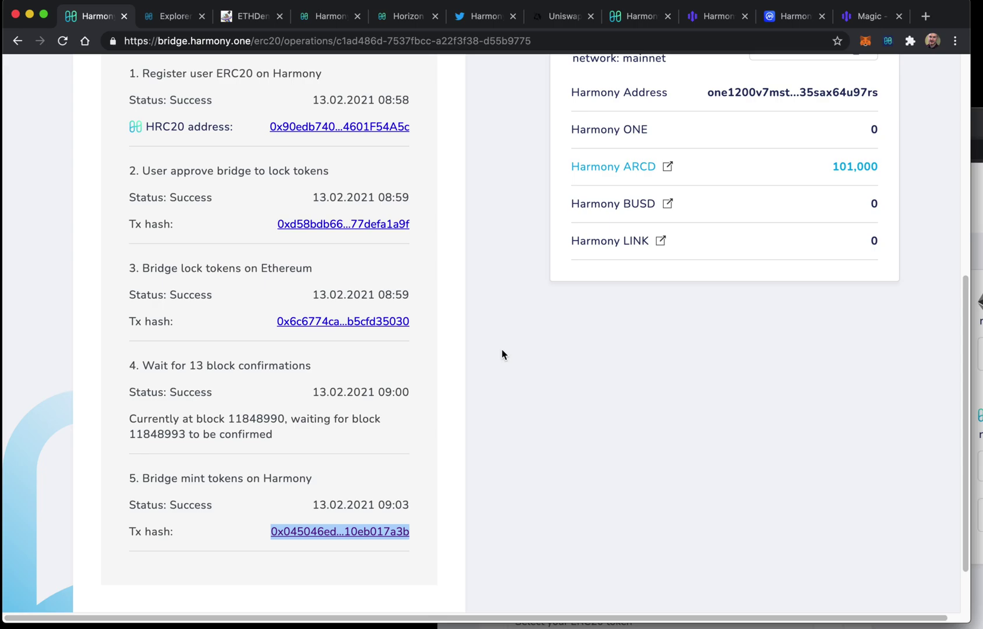
Scroll up to the Success mark and highlight the 101,000 Harmony ARCD balance.
{"action": "scroll", "coordinate": [501, 354], "scroll_direction": "up", "scroll_amount": 1}
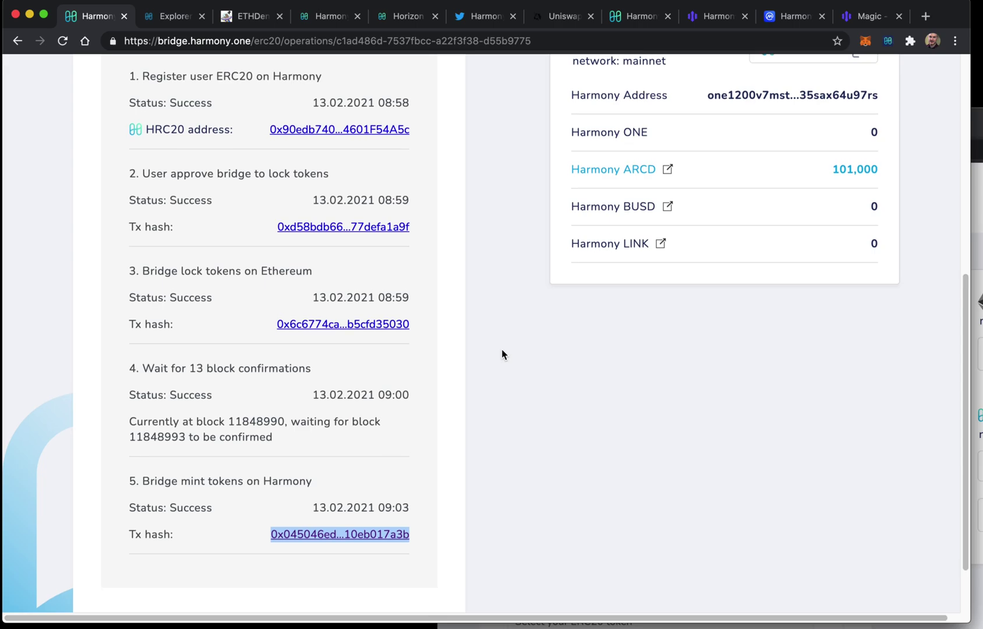
{"action": "scroll", "coordinate": [502, 349], "scroll_direction": "up", "scroll_amount": 5}
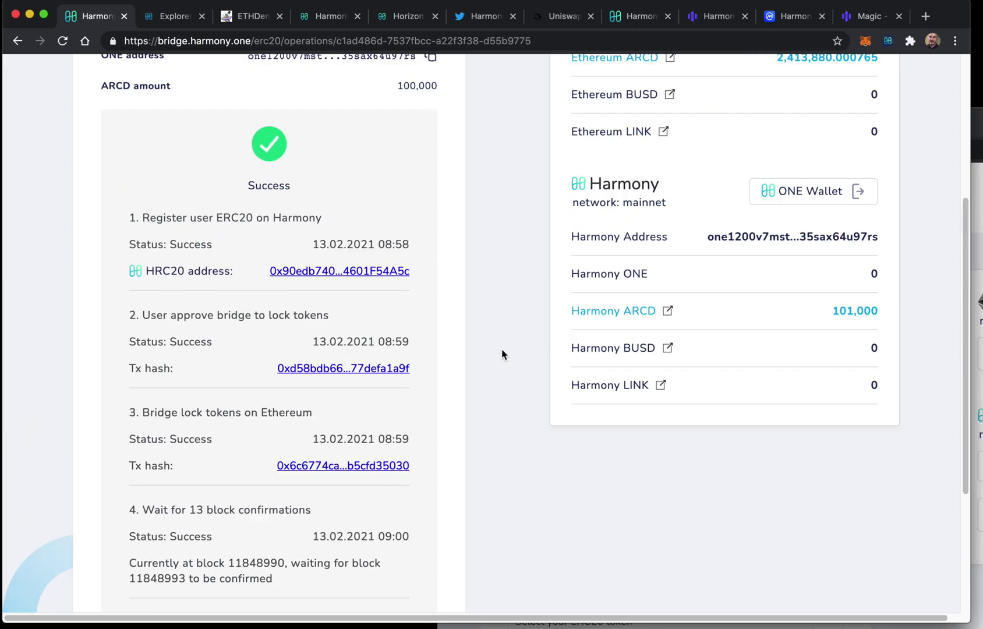
{"action": "scroll", "coordinate": [504, 300], "scroll_direction": "up", "scroll_amount": 2}
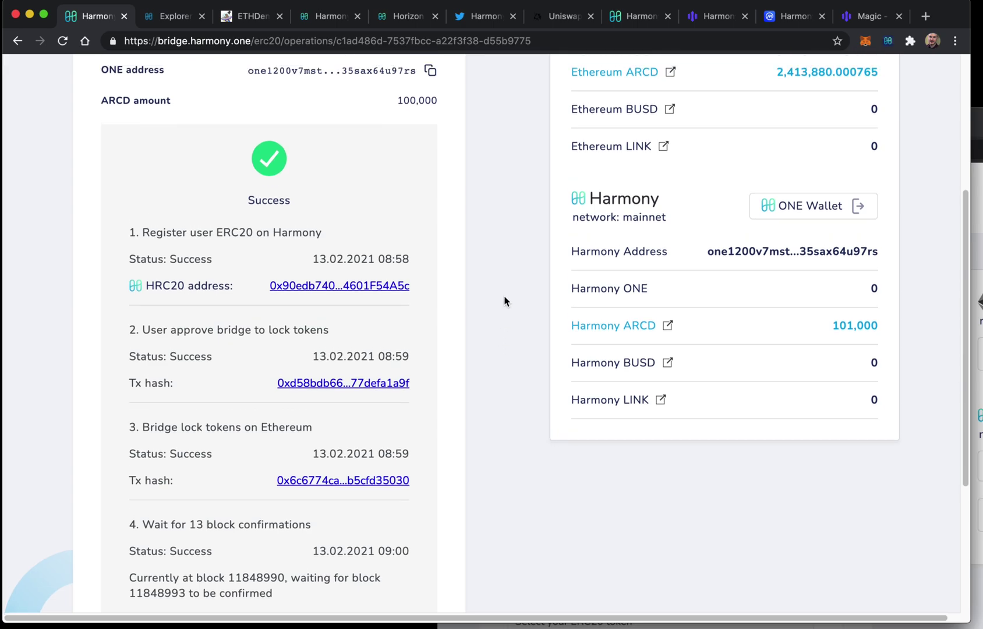
{"action": "scroll", "coordinate": [504, 301], "scroll_direction": "up", "scroll_amount": 1}
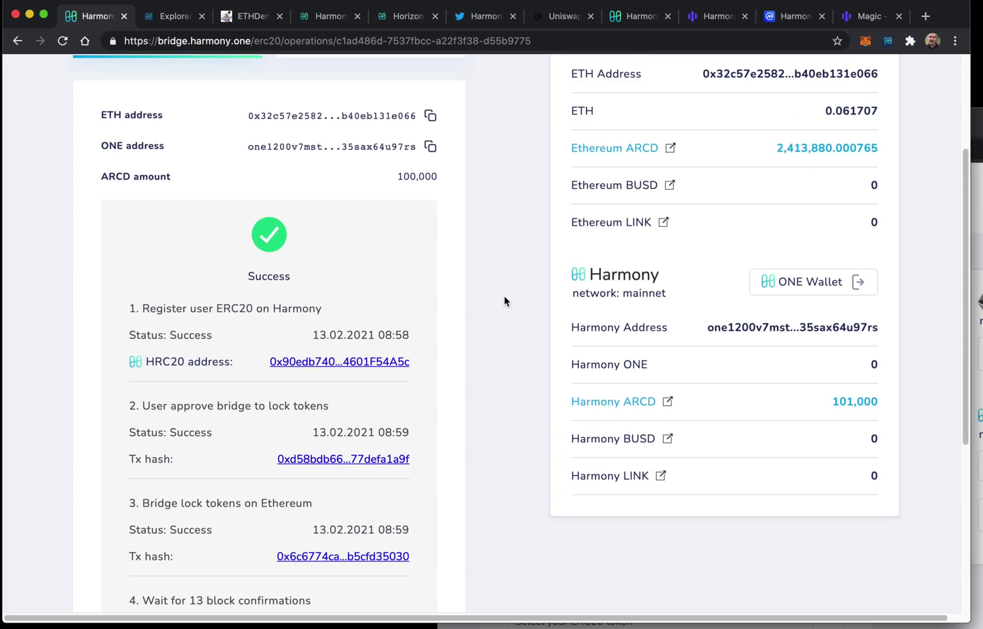
{"action": "scroll", "coordinate": [504, 301], "scroll_direction": "down", "scroll_amount": 1}
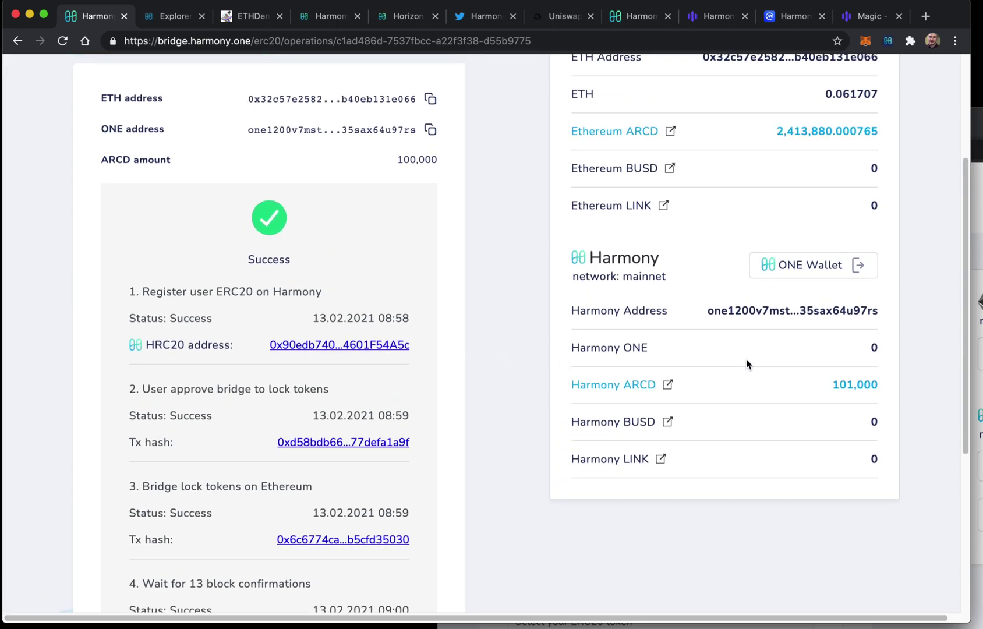
{"action": "left_click_drag", "start_coordinate": [890, 385], "coordinate": [807, 379]}
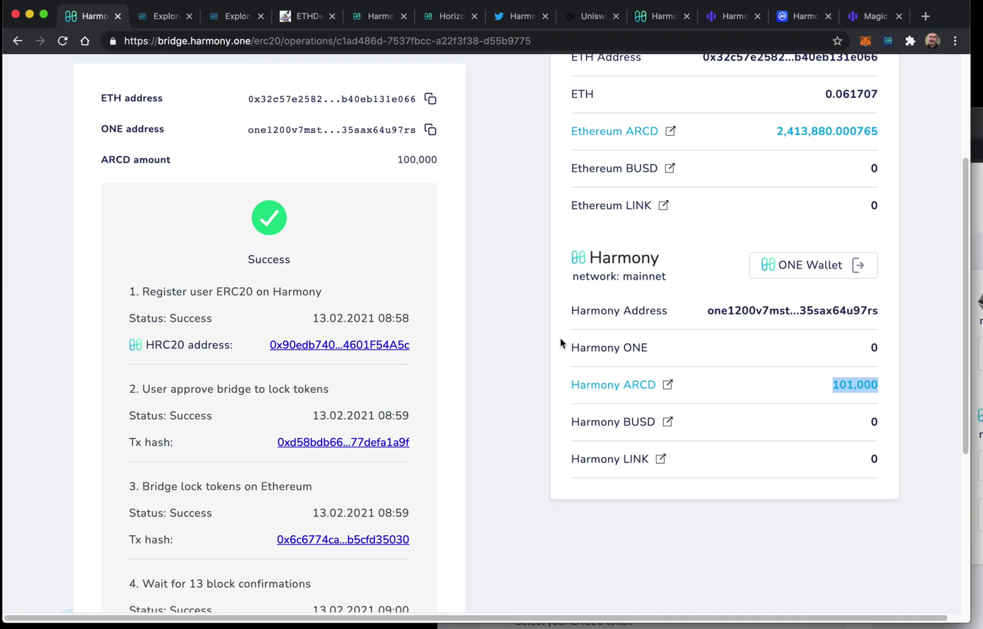
{"action": "key", "text": "ctrl+Tab"}
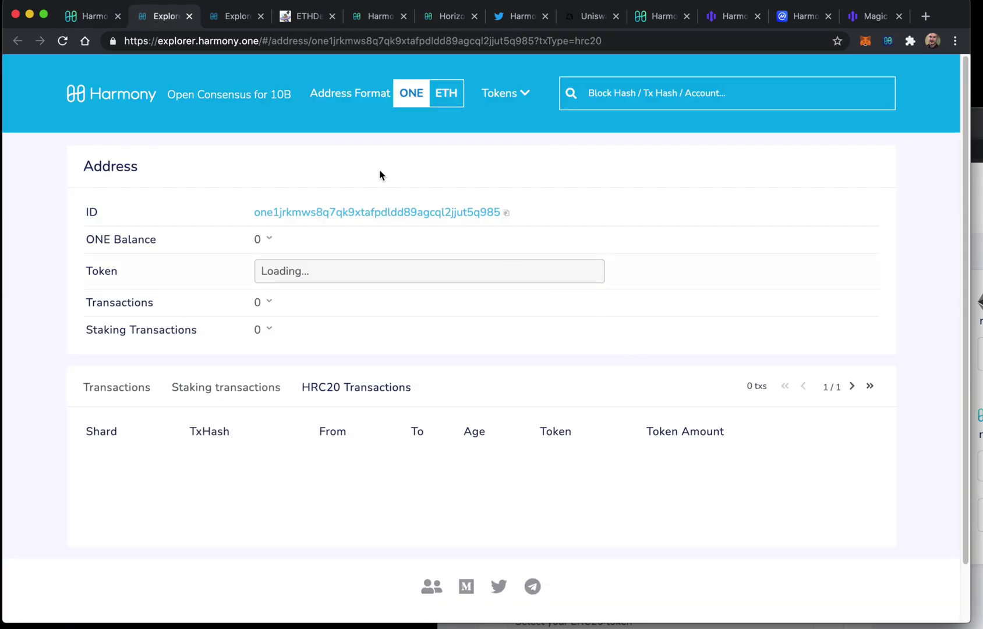
{"action": "double_click", "coordinate": [376, 42]}
{"action": "key", "text": "ctrl+shift+Tab"}
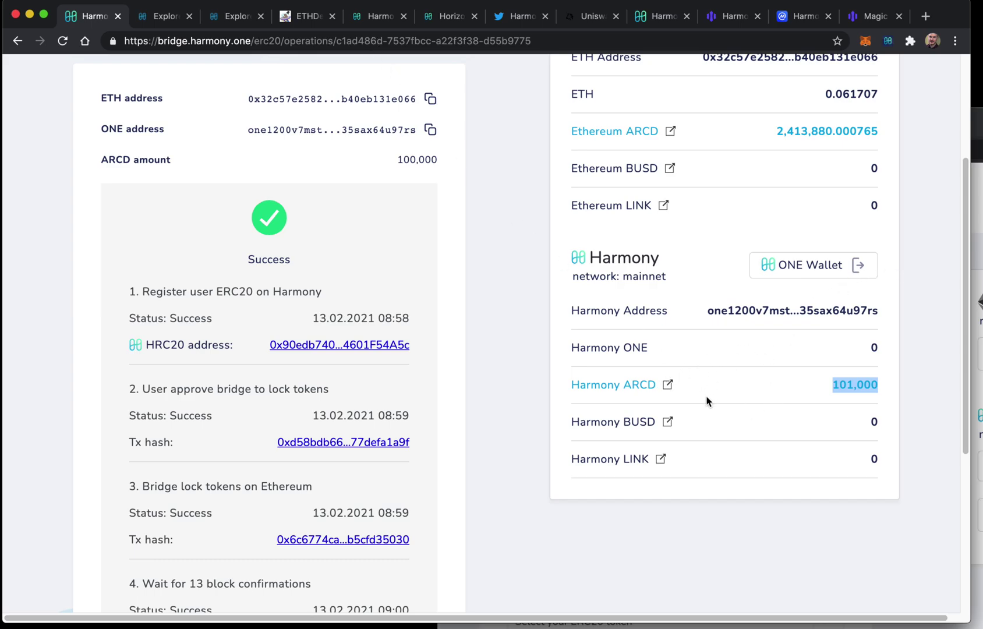
{"action": "key", "text": "ctrl+Tab"}
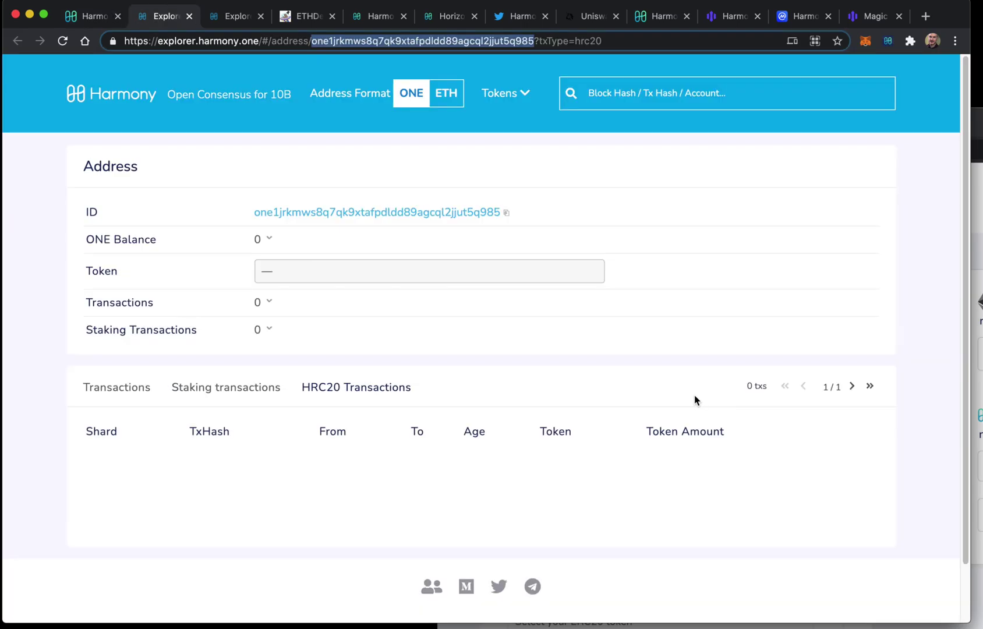
{"action": "key", "text": "ctrl+shift+Tab"}
{"action": "scroll", "coordinate": [694, 395], "scroll_direction": "up", "scroll_amount": 3}
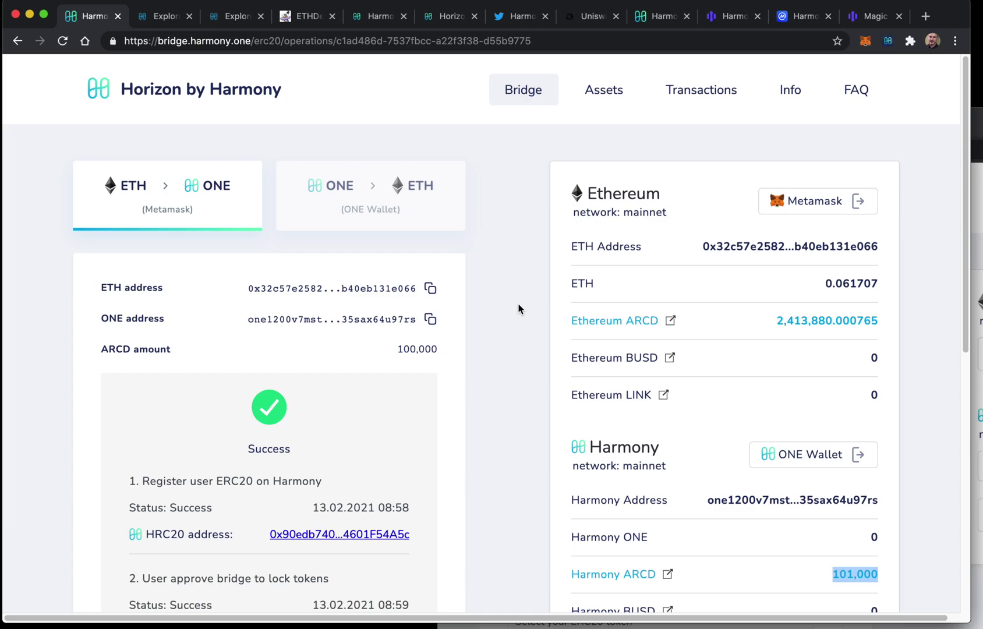
{"action": "scroll", "coordinate": [518, 308], "scroll_direction": "down", "scroll_amount": 6}
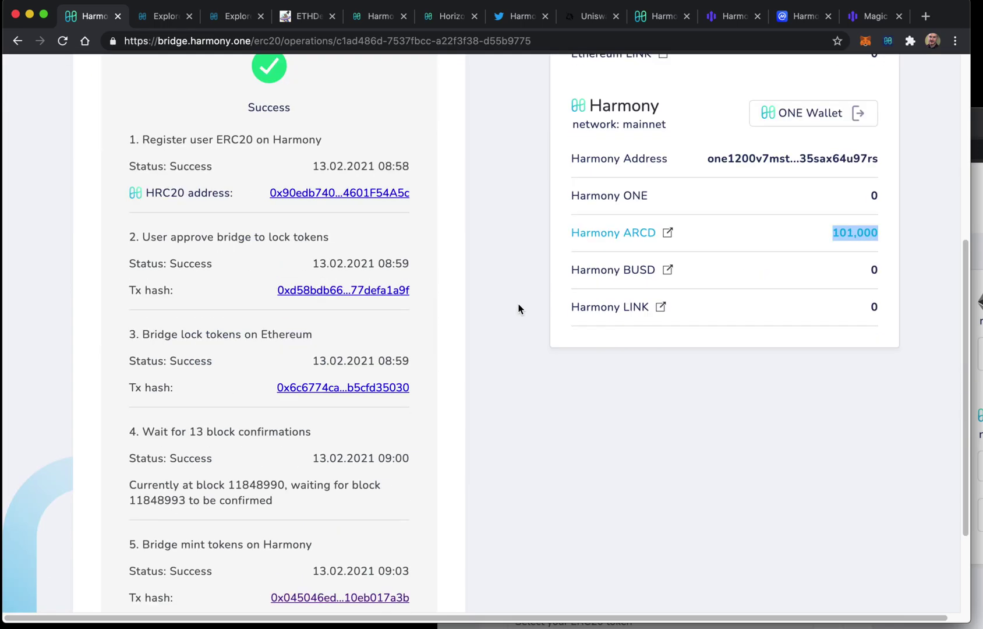
{"action": "scroll", "coordinate": [519, 308], "scroll_direction": "up", "scroll_amount": 6}
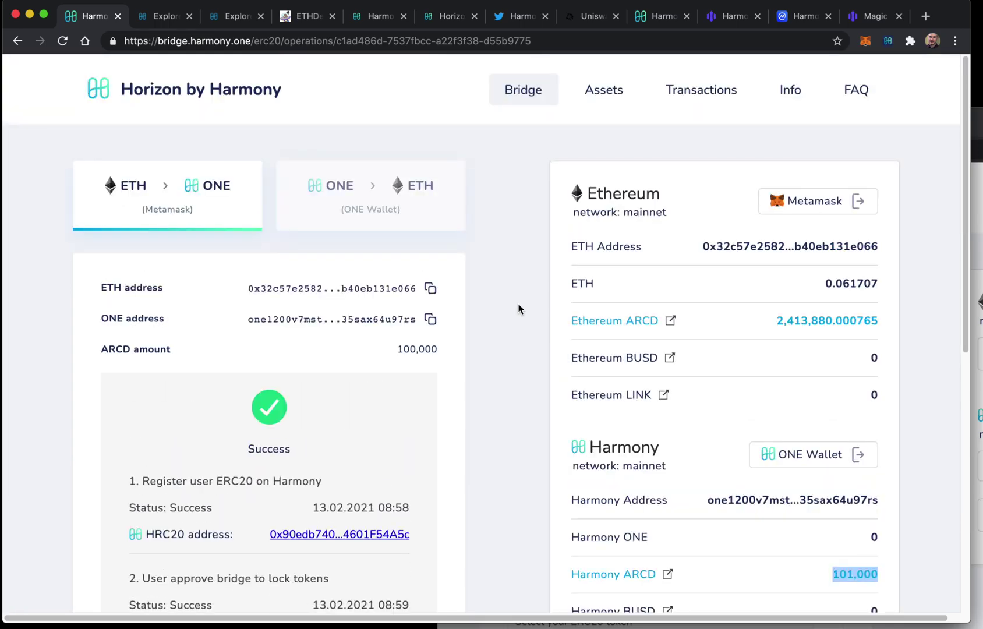
{"action": "scroll", "coordinate": [518, 308], "scroll_direction": "down", "scroll_amount": 2}
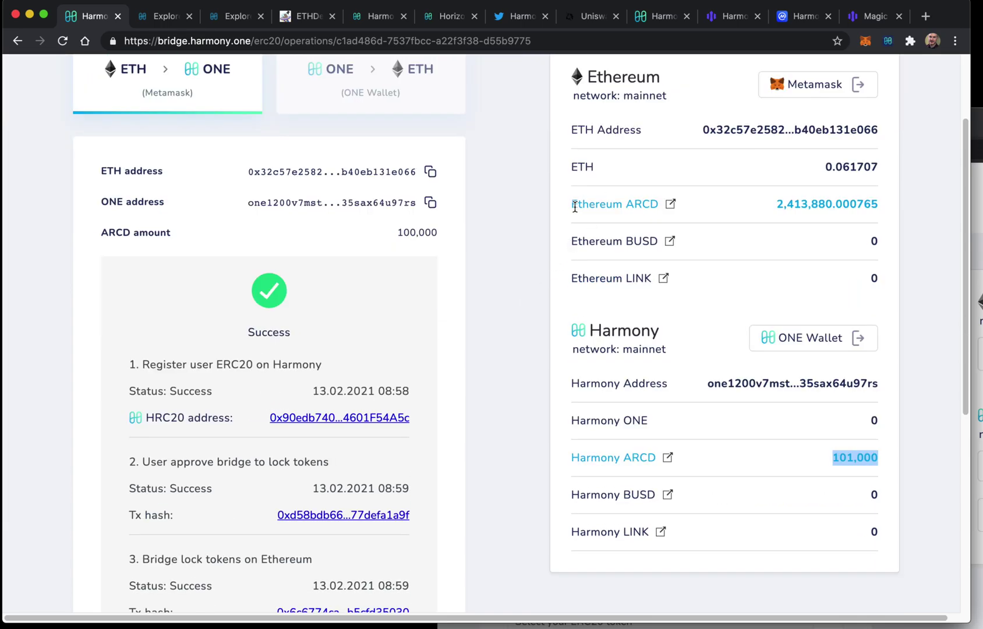
{"action": "left_click", "coordinate": [656, 198]}
{"action": "left_click_drag", "start_coordinate": [656, 198], "coordinate": [577, 206]}
{"action": "left_click", "coordinate": [563, 438]}
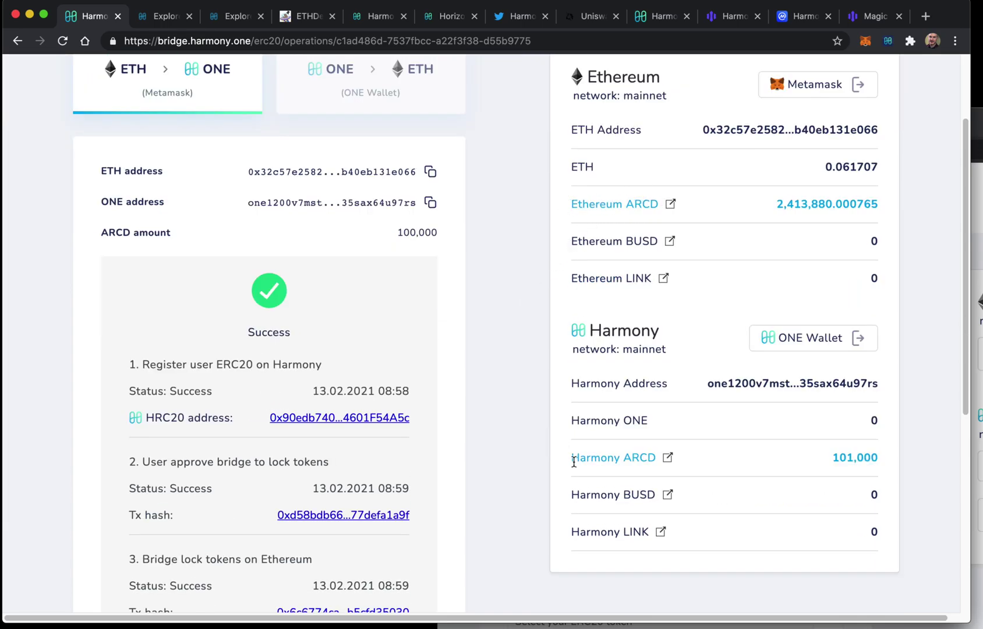
{"action": "left_click_drag", "start_coordinate": [657, 458], "coordinate": [564, 457]}
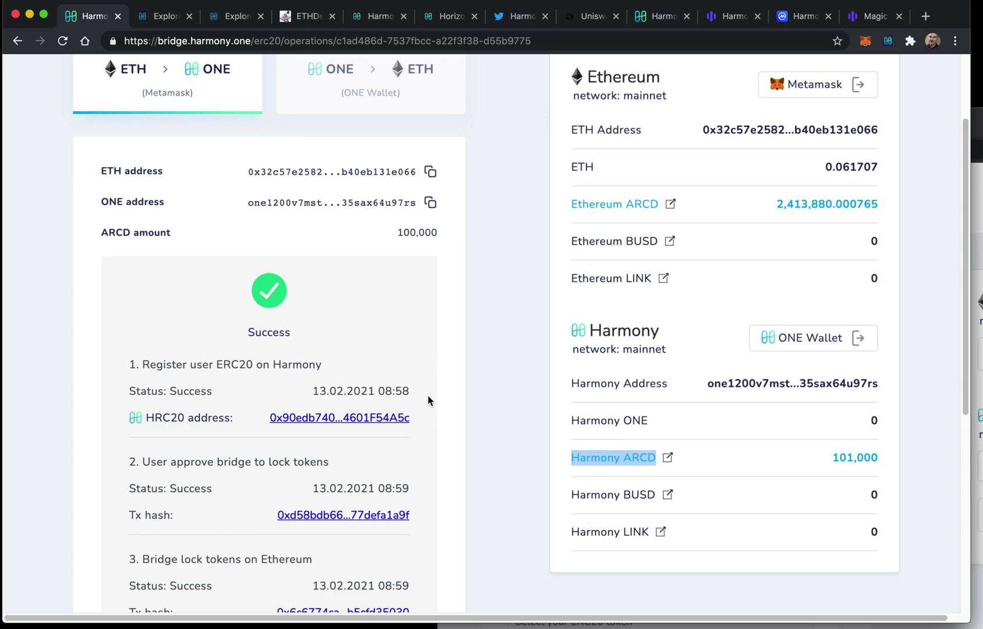
{"action": "scroll", "coordinate": [479, 398], "scroll_direction": "up", "scroll_amount": 2}
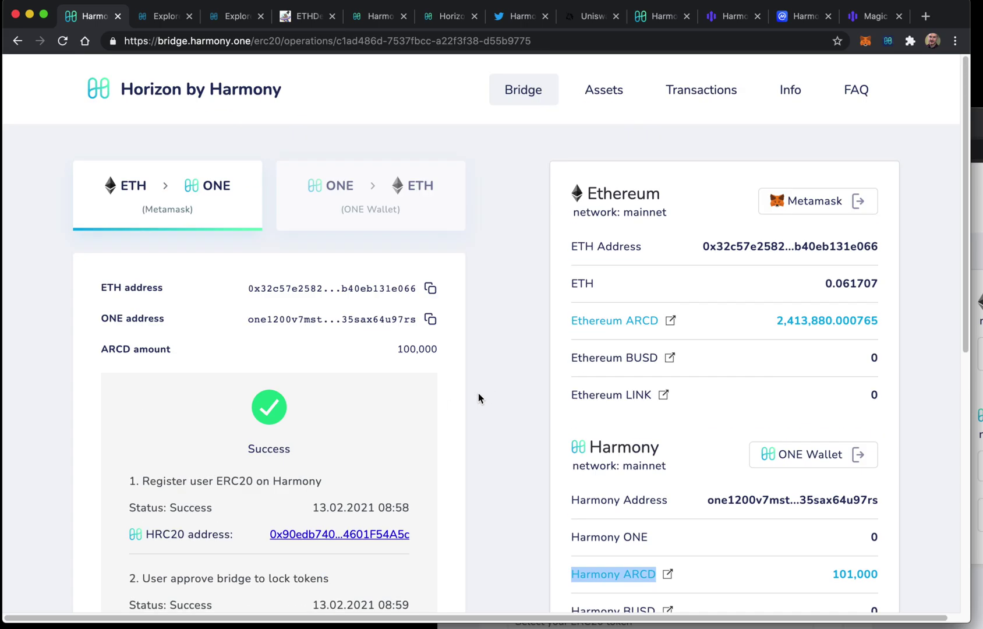